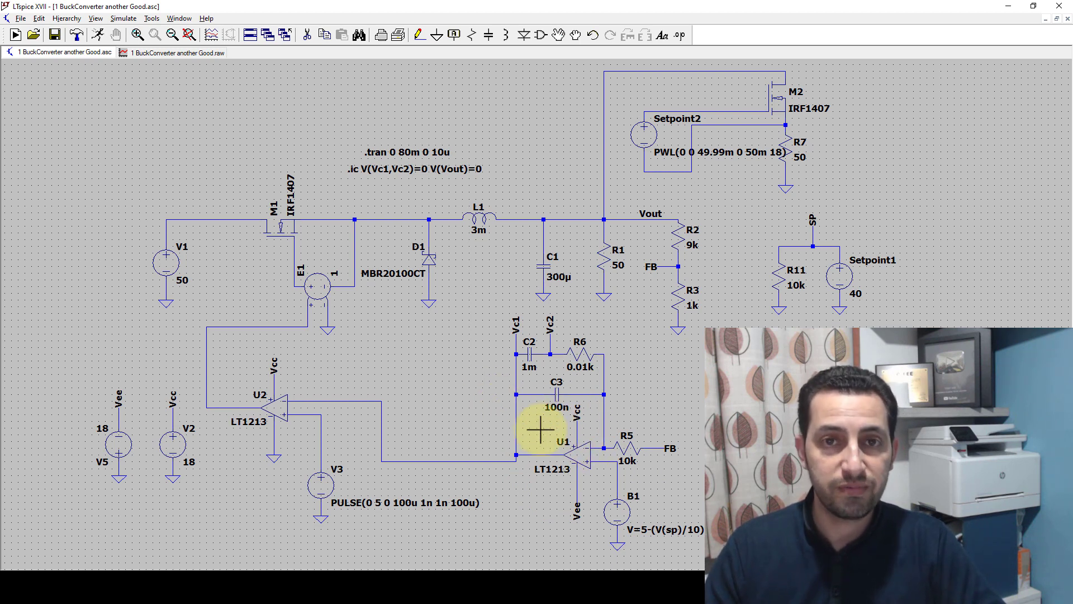
key(F3)
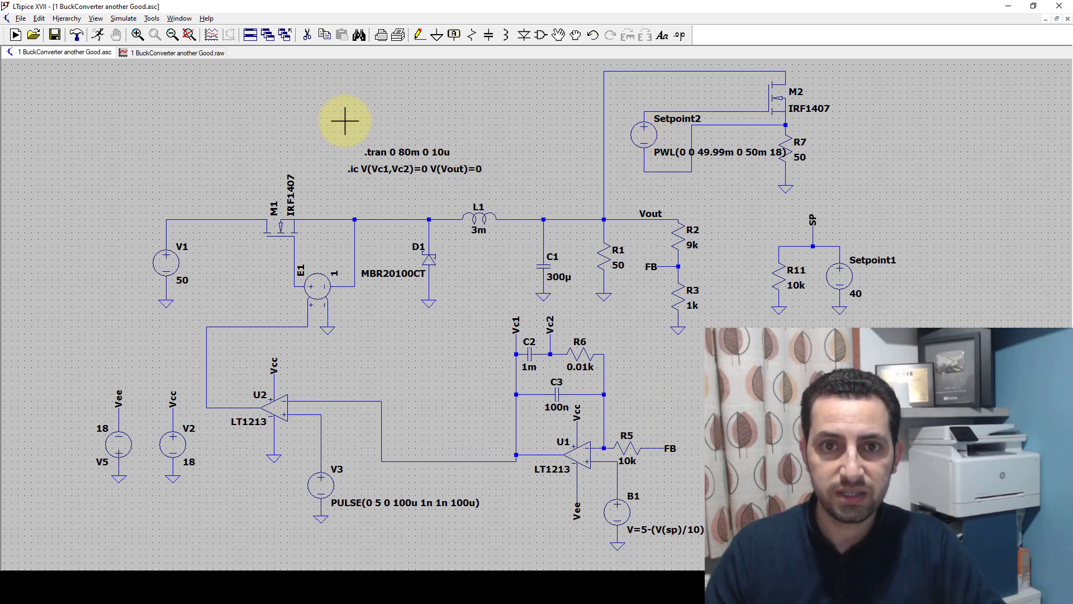
click(151, 18)
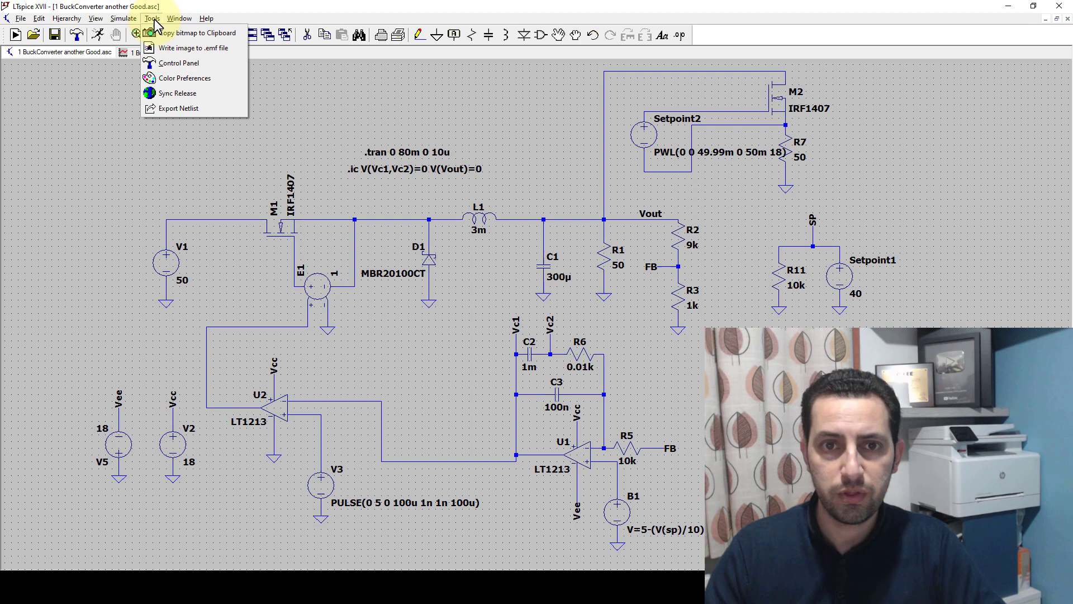
click(185, 66)
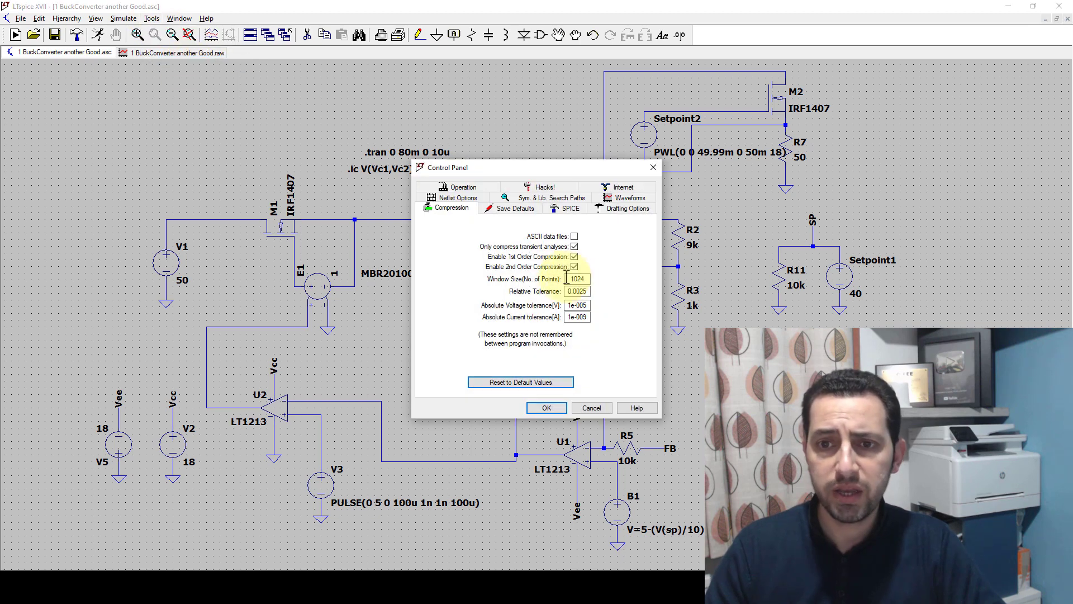
click(571, 210)
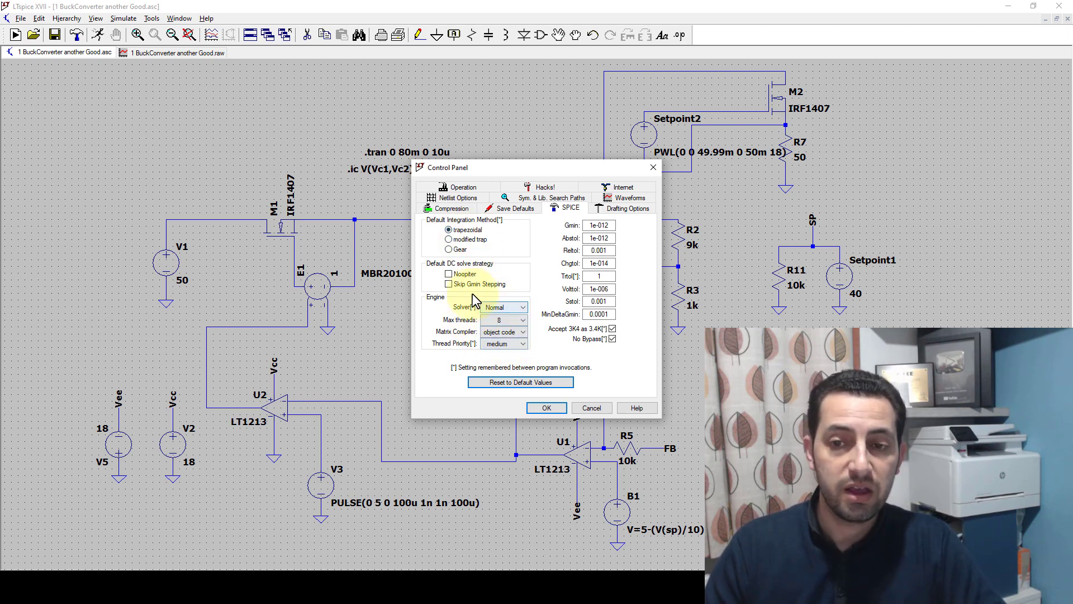
click(460, 240)
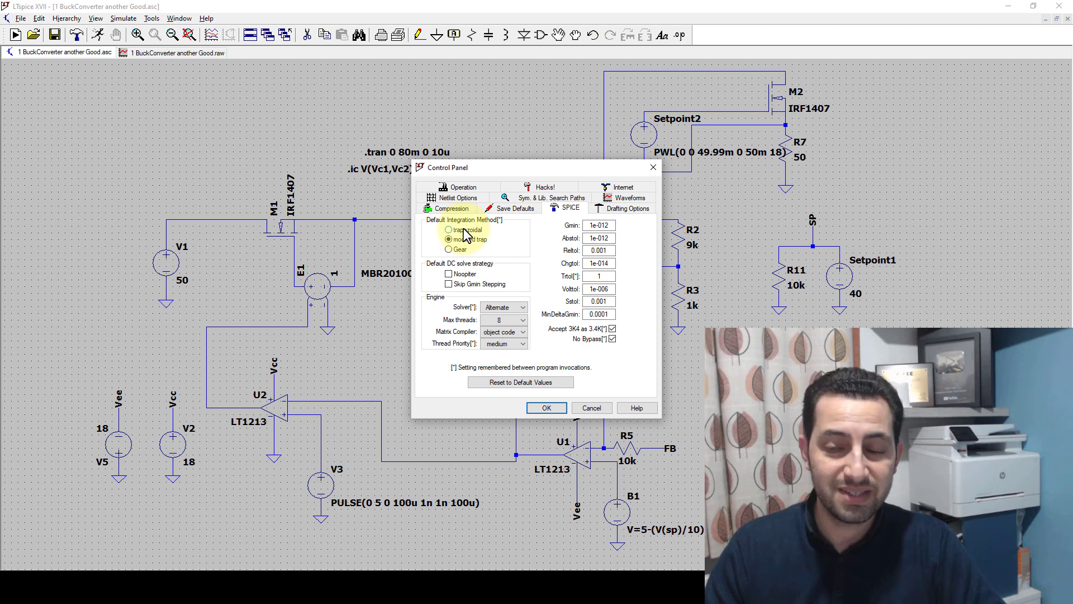
click(591, 408)
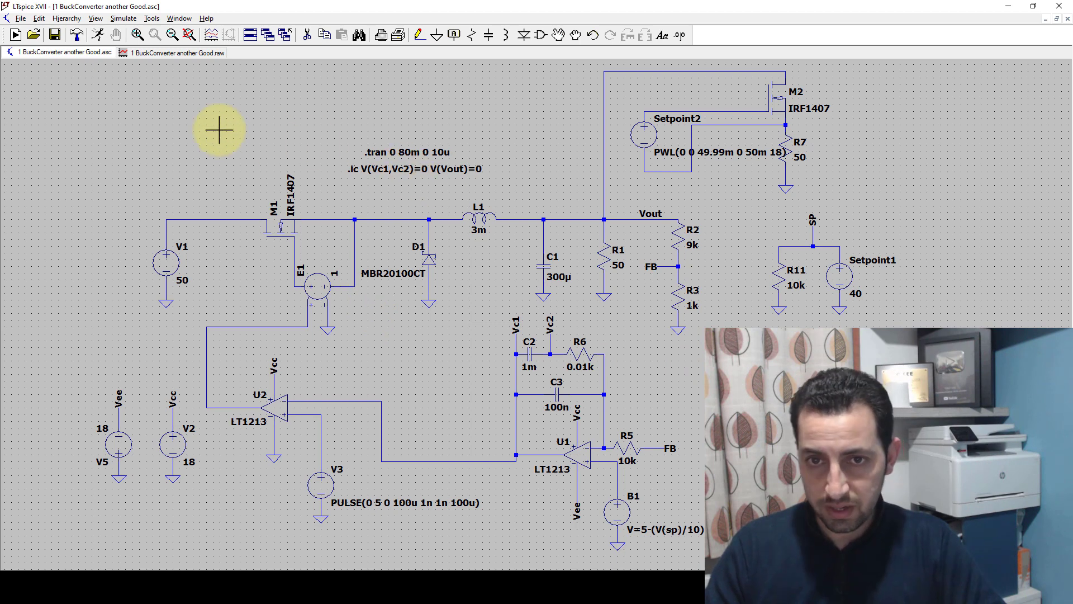
- Tile the waveform and schematic windows of 1 BuckConverter another Good side by side
click(171, 54)
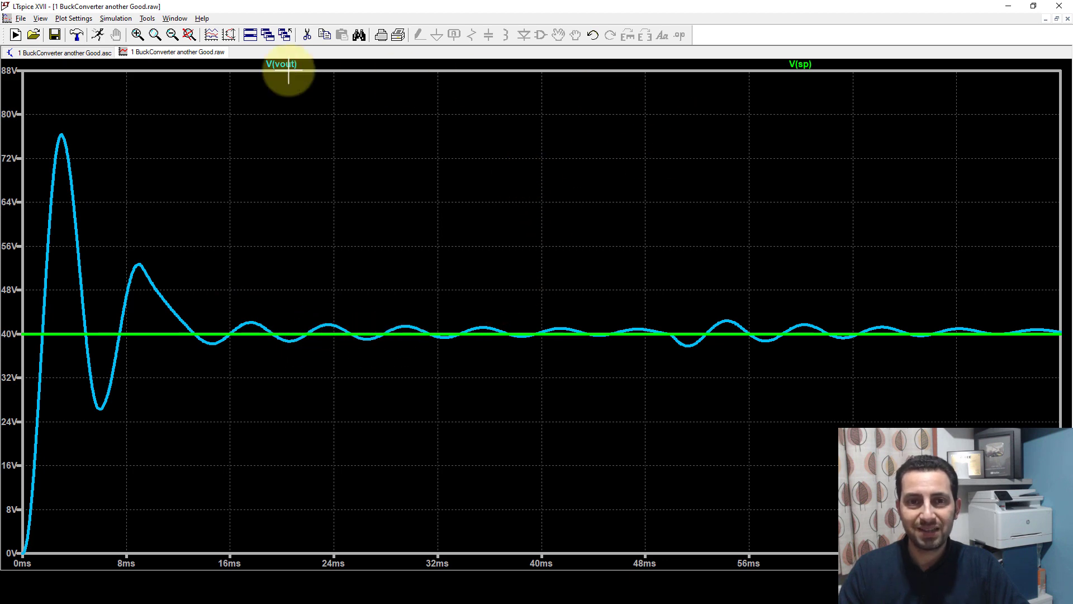
click(95, 52)
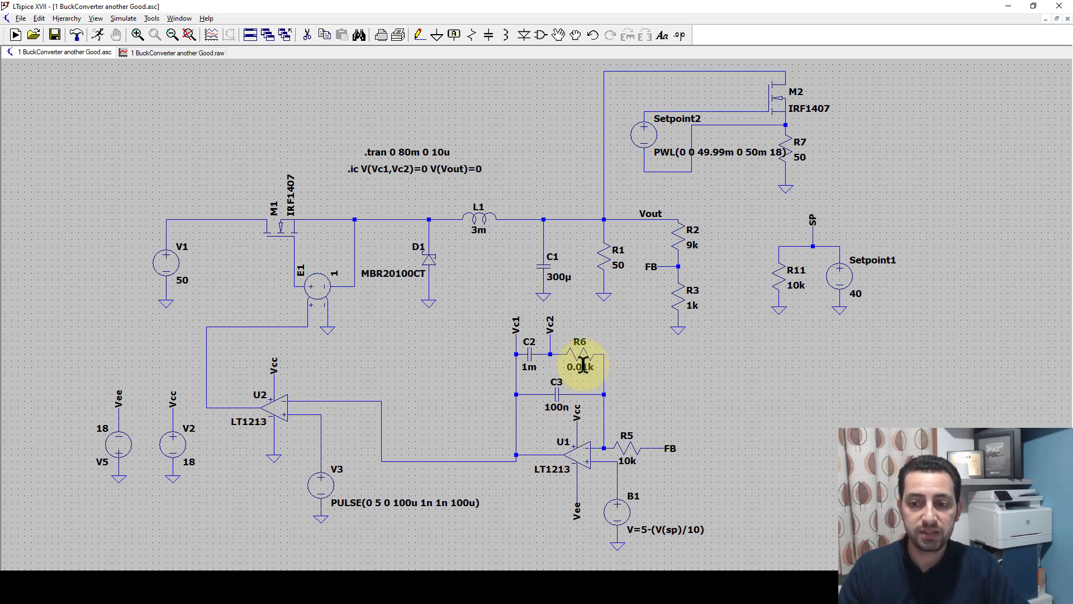
click(153, 53)
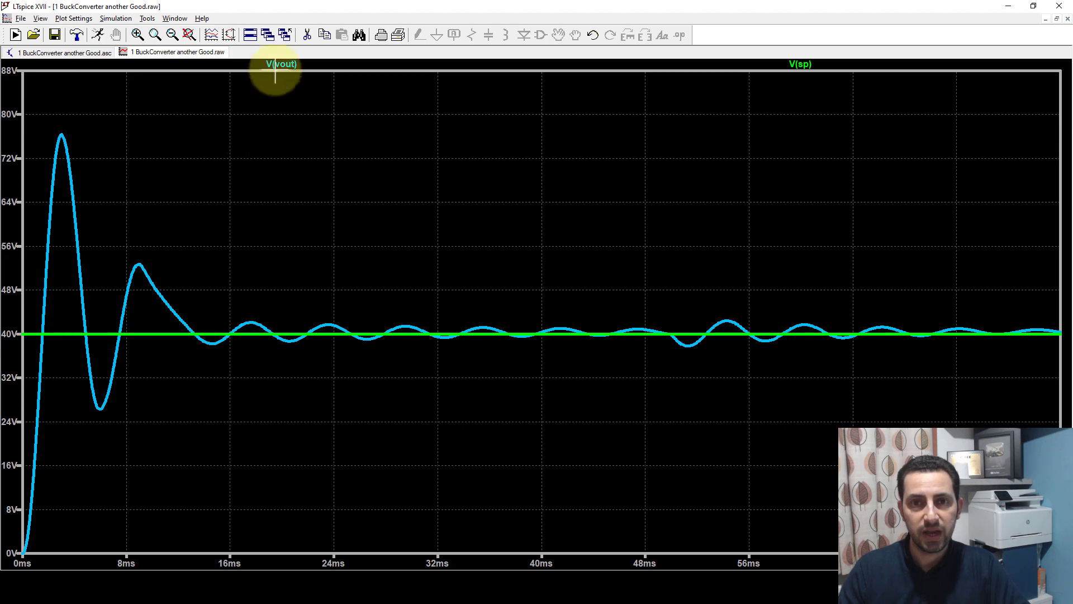
click(174, 18)
click(191, 52)
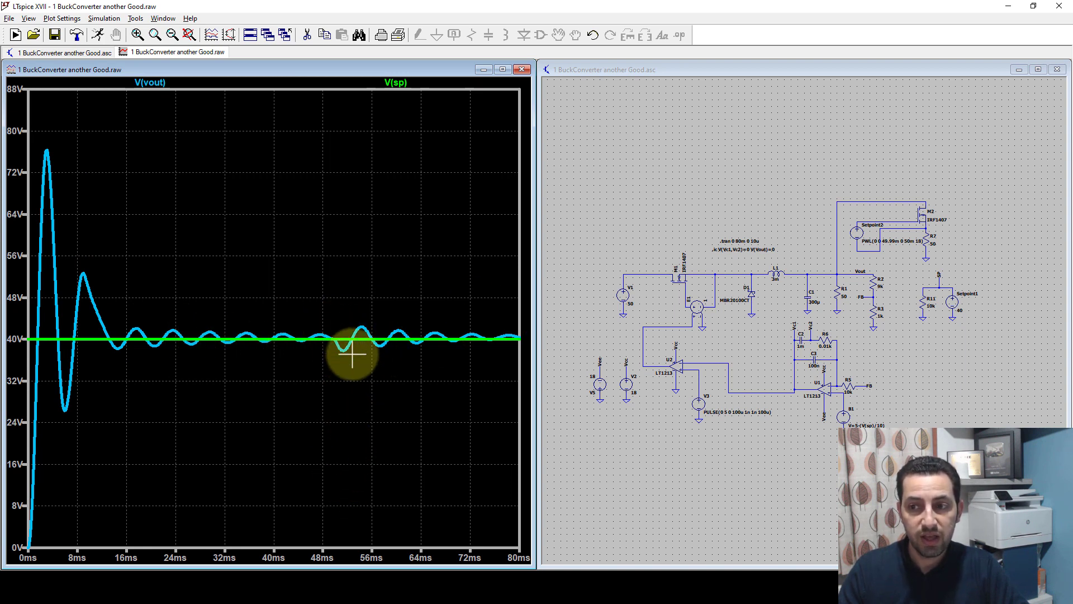
- Examine the switched load around M2 and the output voltage response from about 45 ms to 80 ms, and restore the full plot range
scroll(944, 247, up, 3)
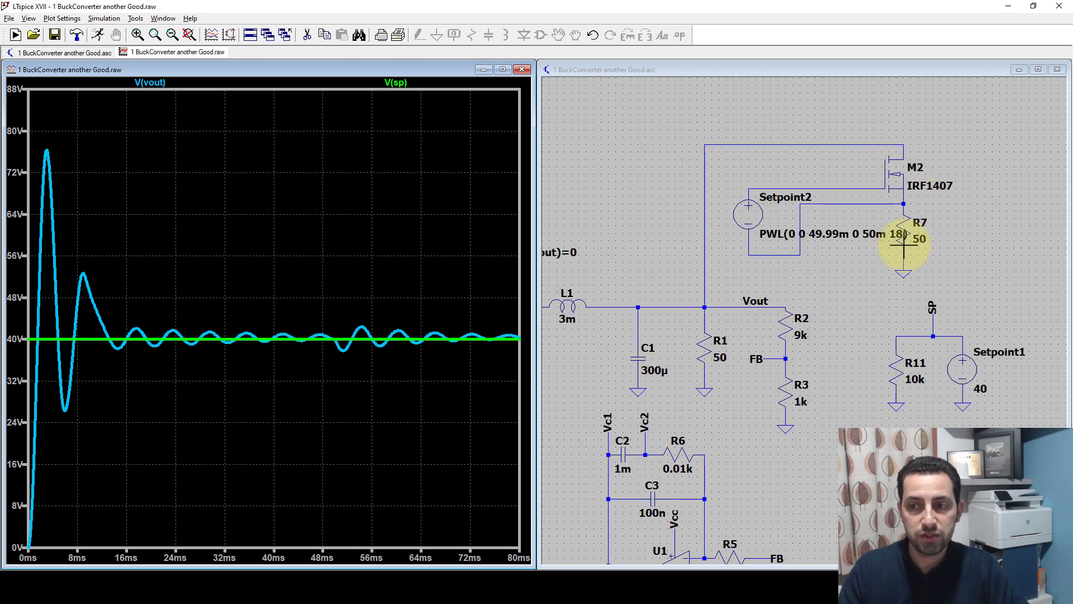
scroll(887, 268, down, 2)
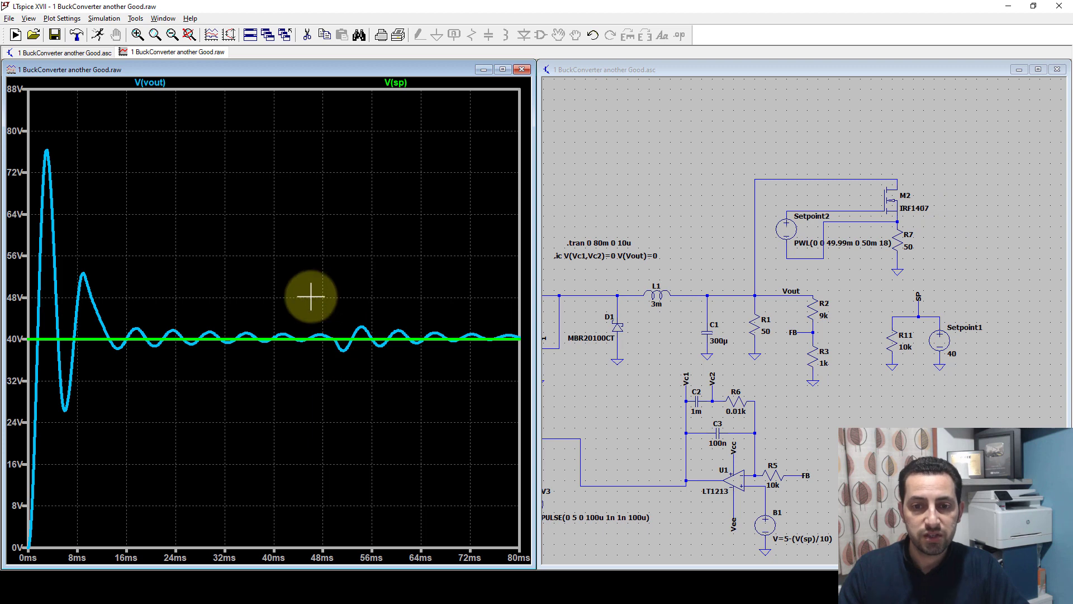
drag(314, 299, 509, 372)
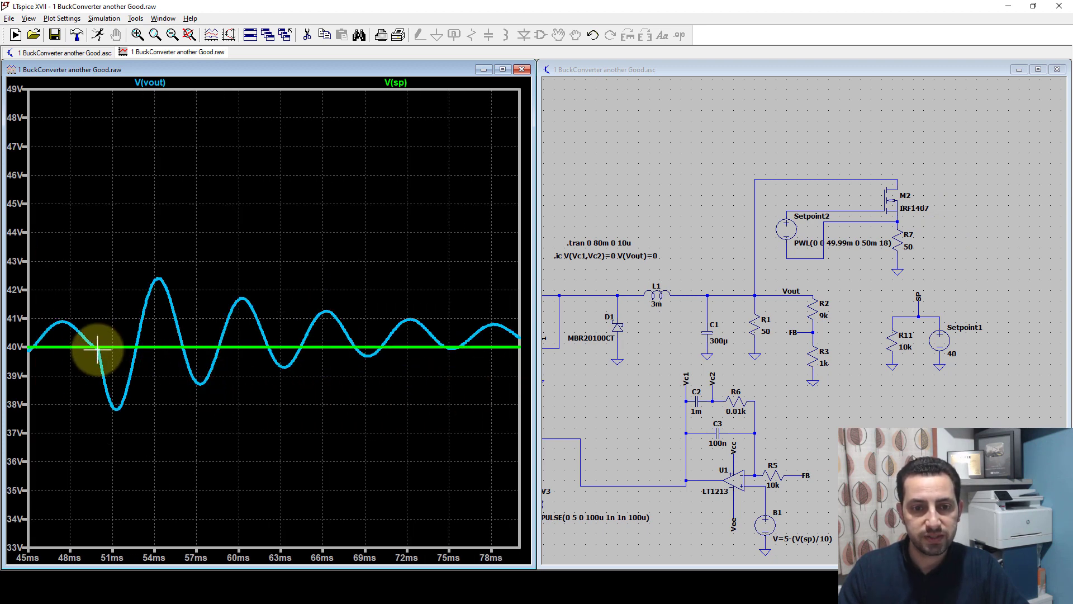
drag(97, 348, 516, 275)
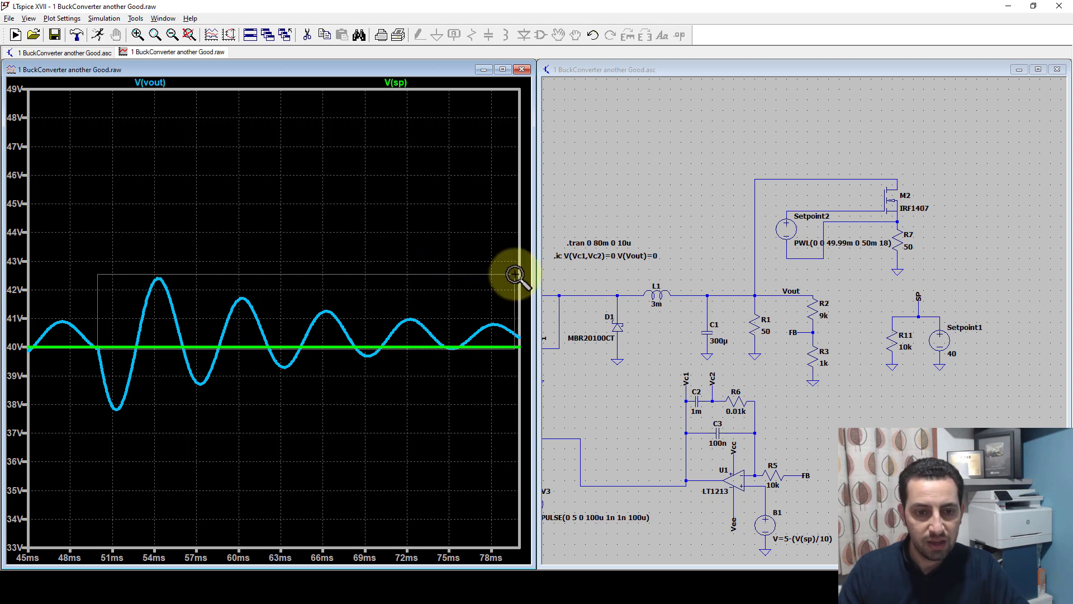
key(Escape)
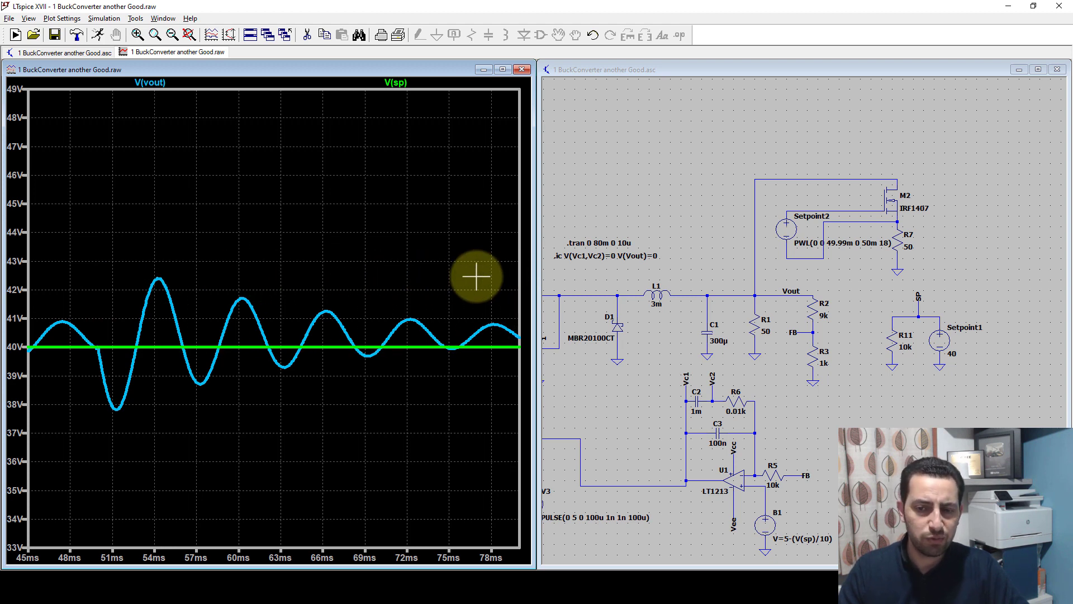
right_click(358, 140)
click(369, 149)
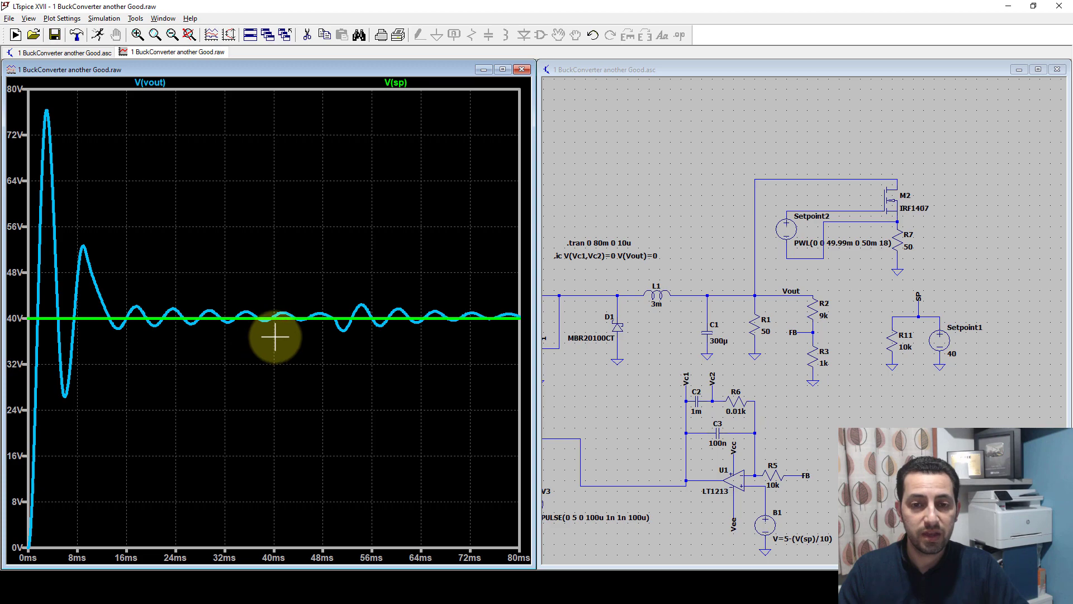
- Examine the .tran and .ic directives above the power stage and the overall buck converter schematic
scroll(694, 255, down, 1)
scroll(623, 245, up, 2)
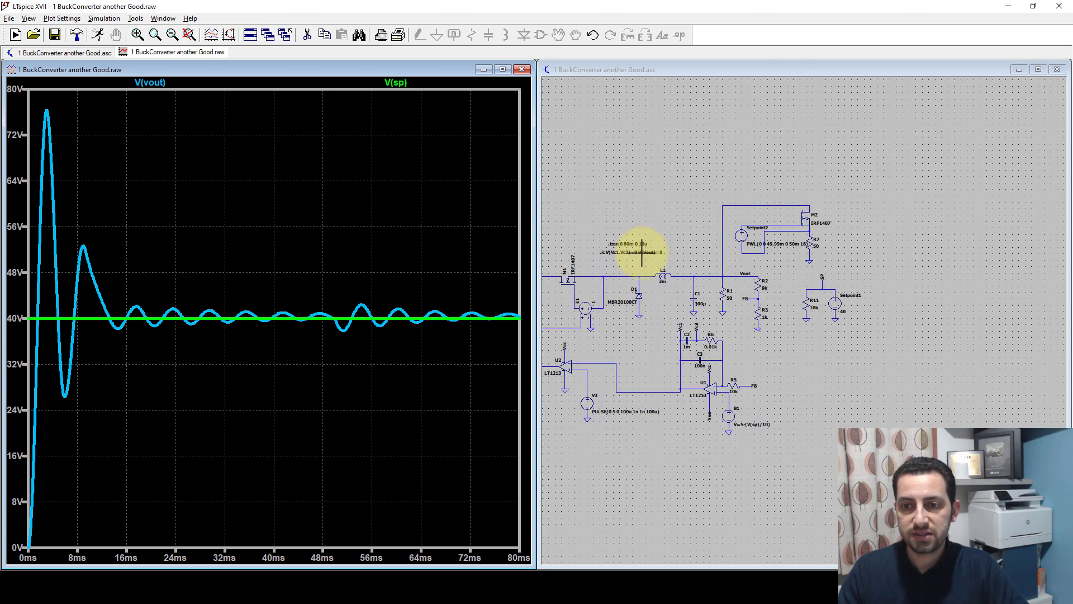
scroll(617, 246, up, 1)
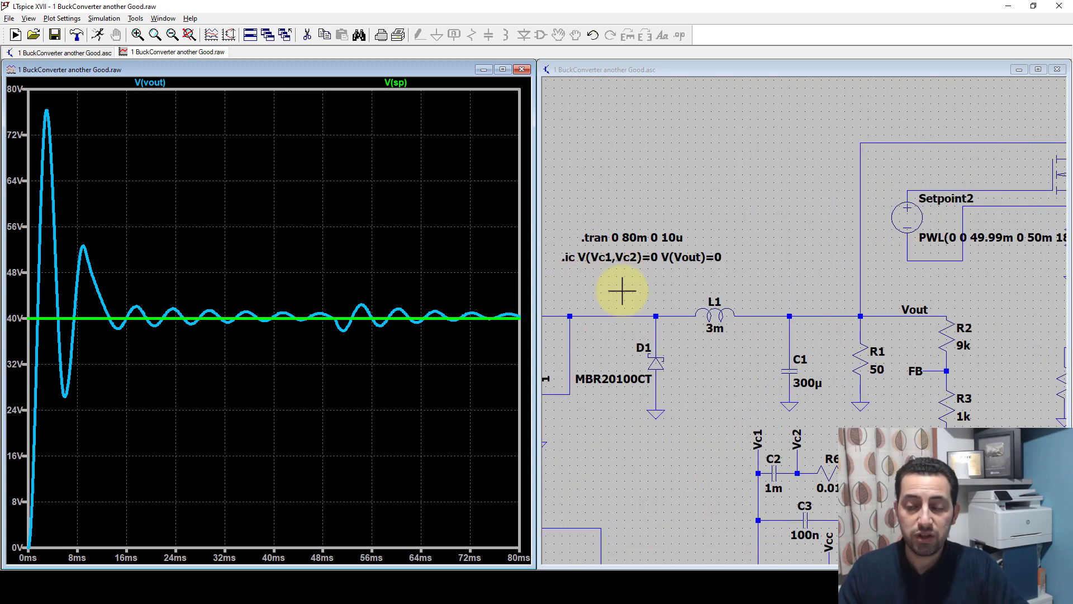
drag(620, 290, 714, 278)
scroll(714, 277, up, 3)
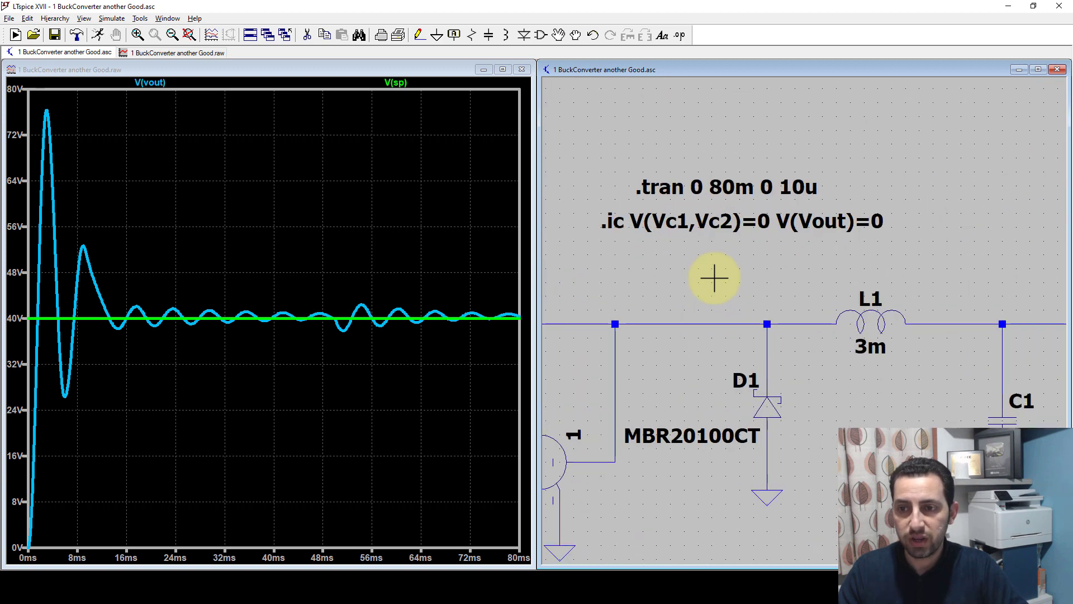
scroll(714, 277, down, 4)
scroll(713, 274, down, 3)
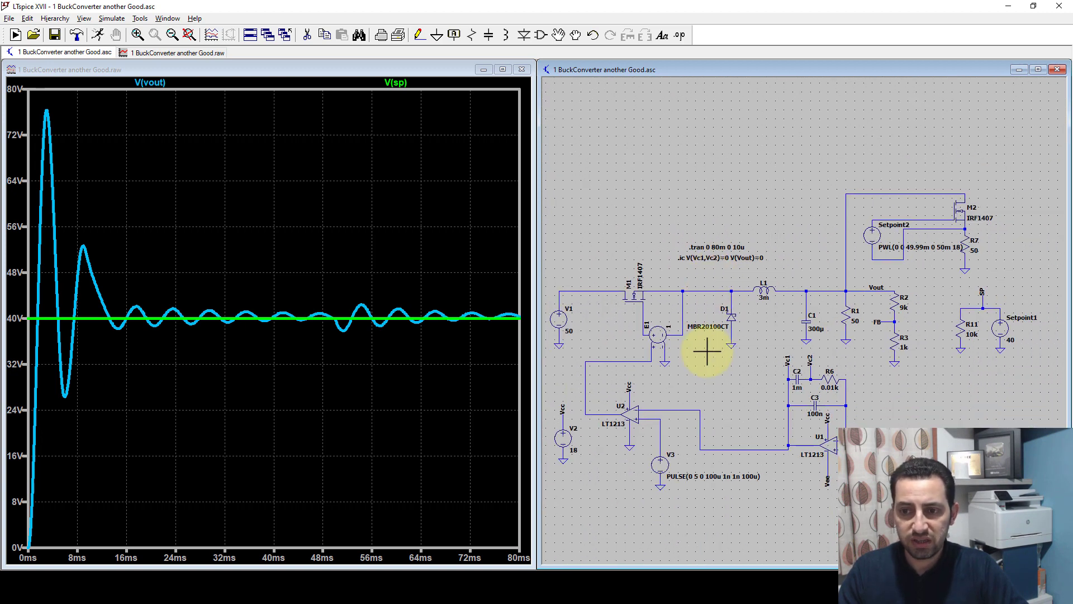
scroll(711, 359, up, 1)
scroll(713, 352, down, 1)
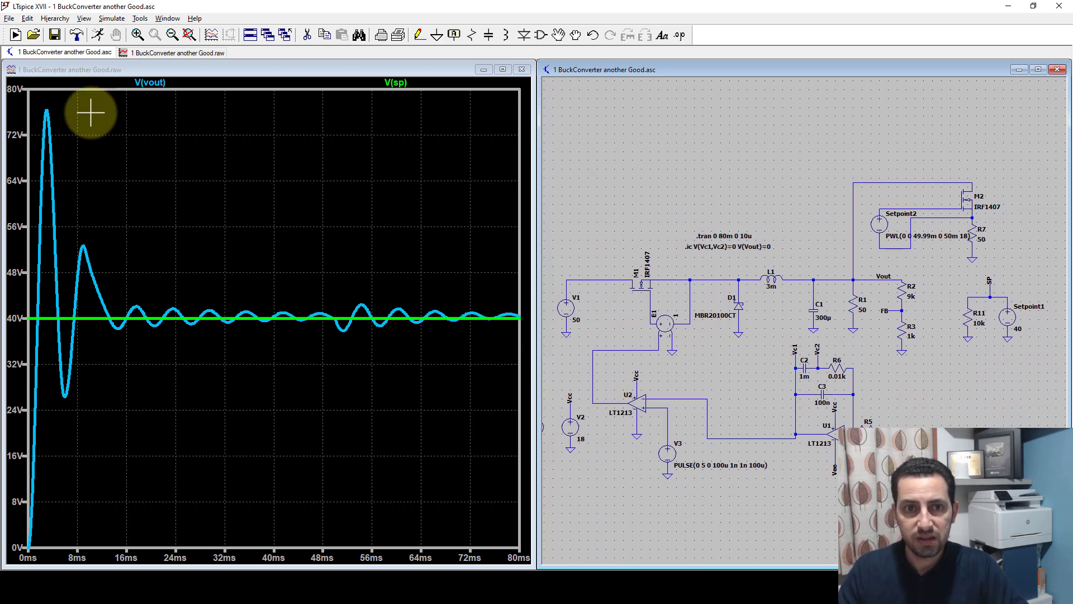
- Run the buck converter's transient simulation and inspect the compensation network with C2, R6 and C3 around U1 during the run
click(99, 35)
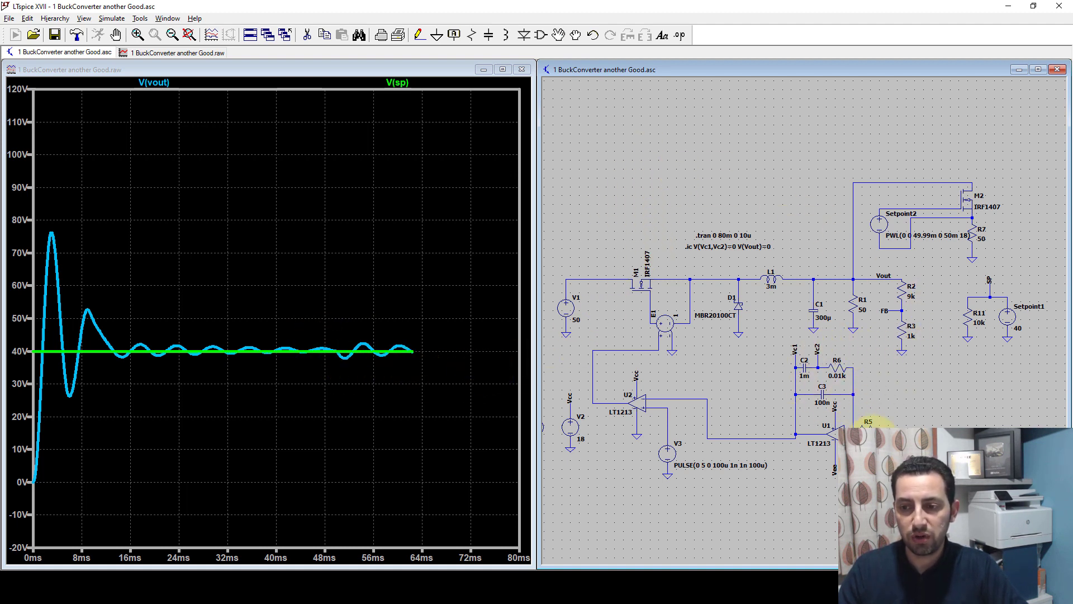
scroll(878, 414, up, 1)
scroll(879, 419, up, 1)
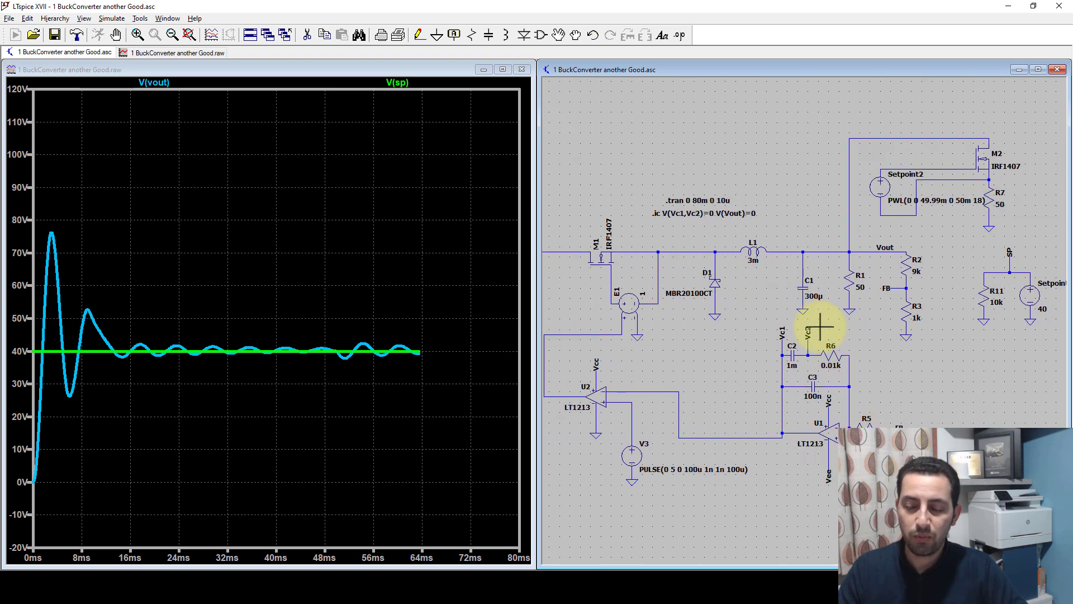
scroll(833, 466, up, 1)
scroll(884, 376, up, 1)
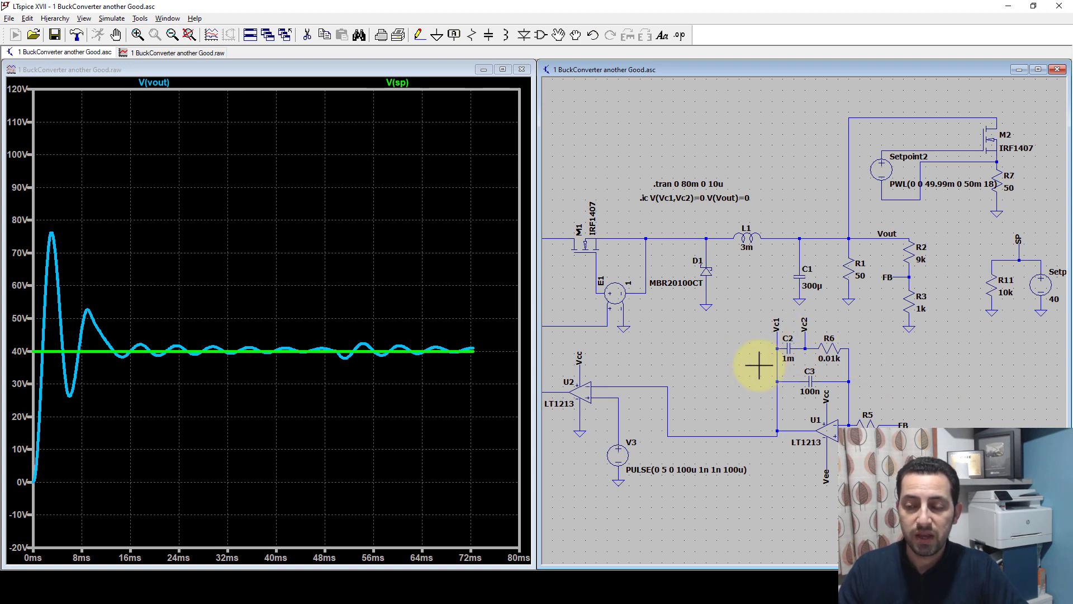
scroll(758, 362, down, 1)
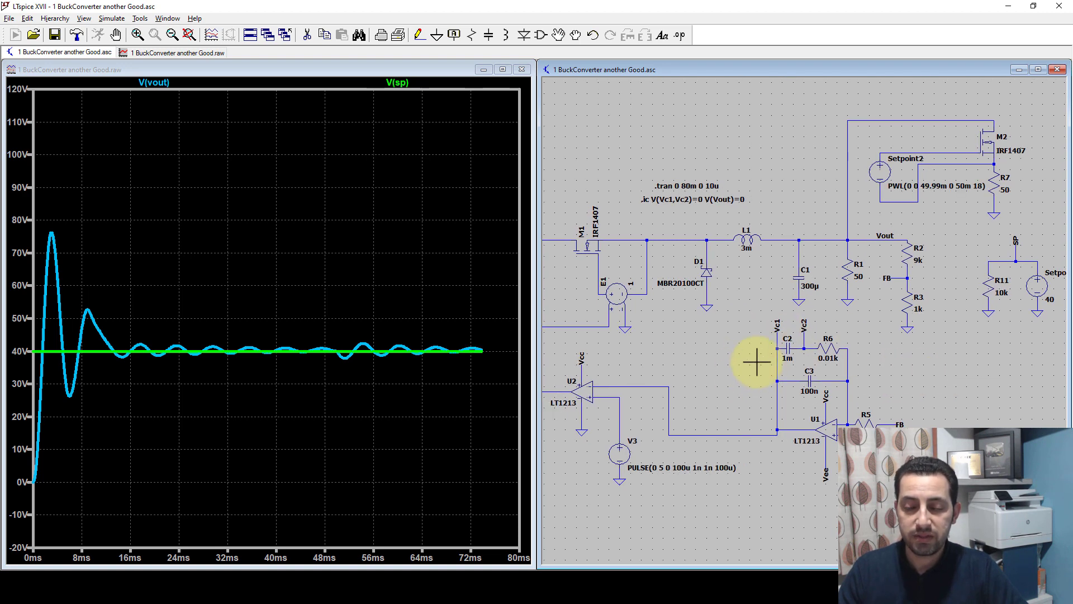
scroll(757, 362, down, 1)
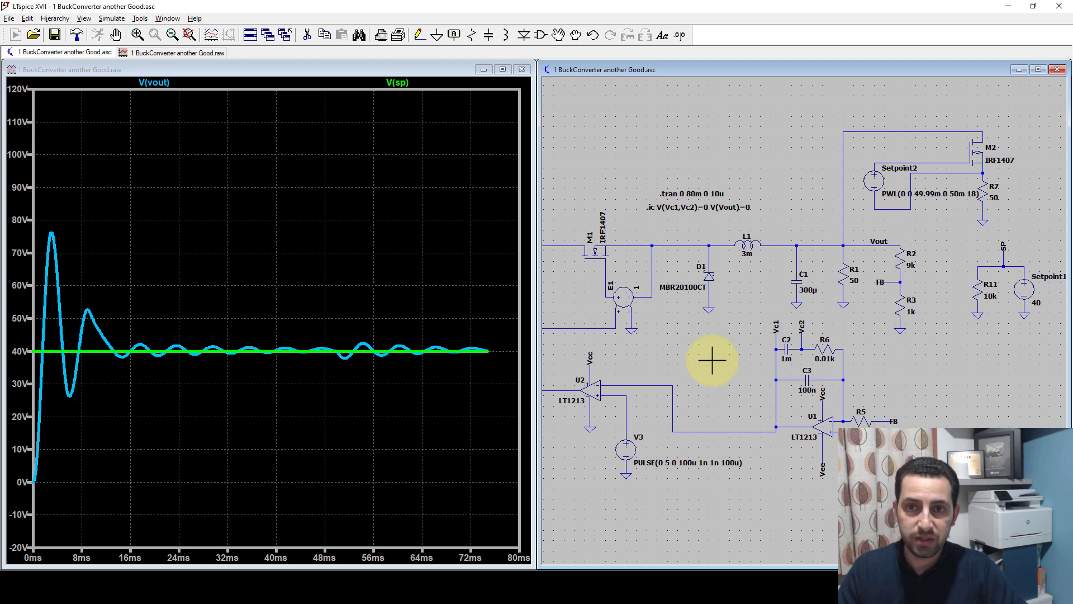
scroll(712, 356, down, 1)
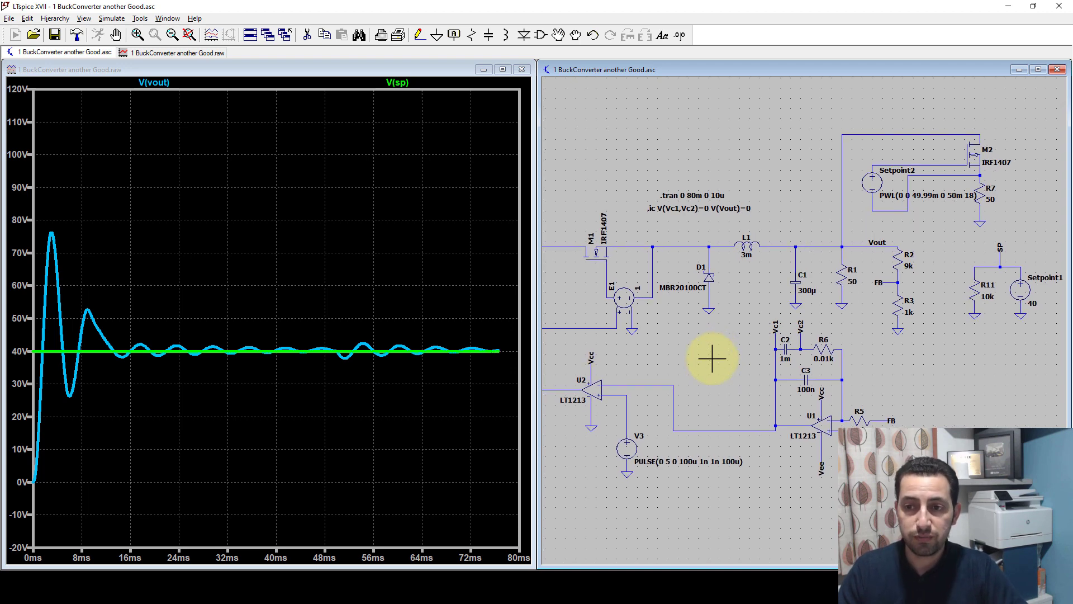
scroll(707, 368, down, 1)
scroll(761, 366, down, 2)
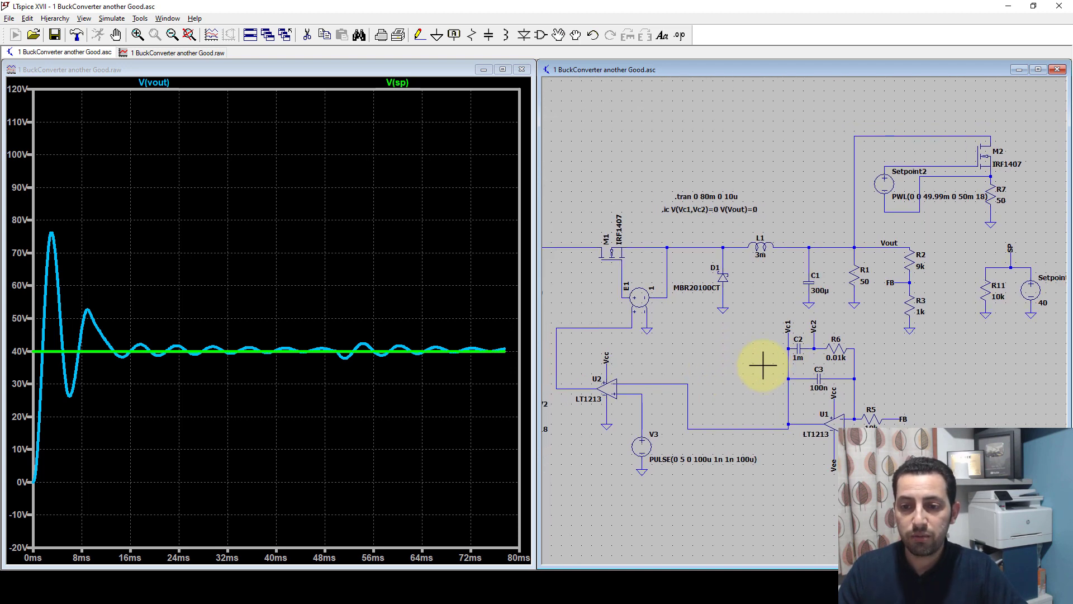
drag(743, 357, 755, 375)
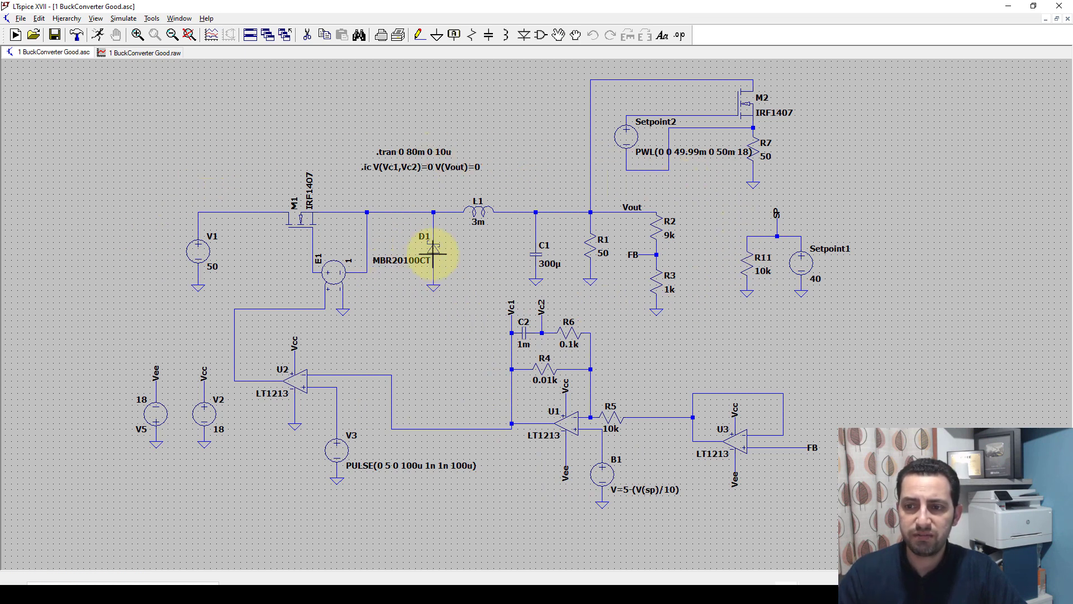
- Tile the waveform and schematic windows of 1 BuckConverter Good side by side
click(144, 54)
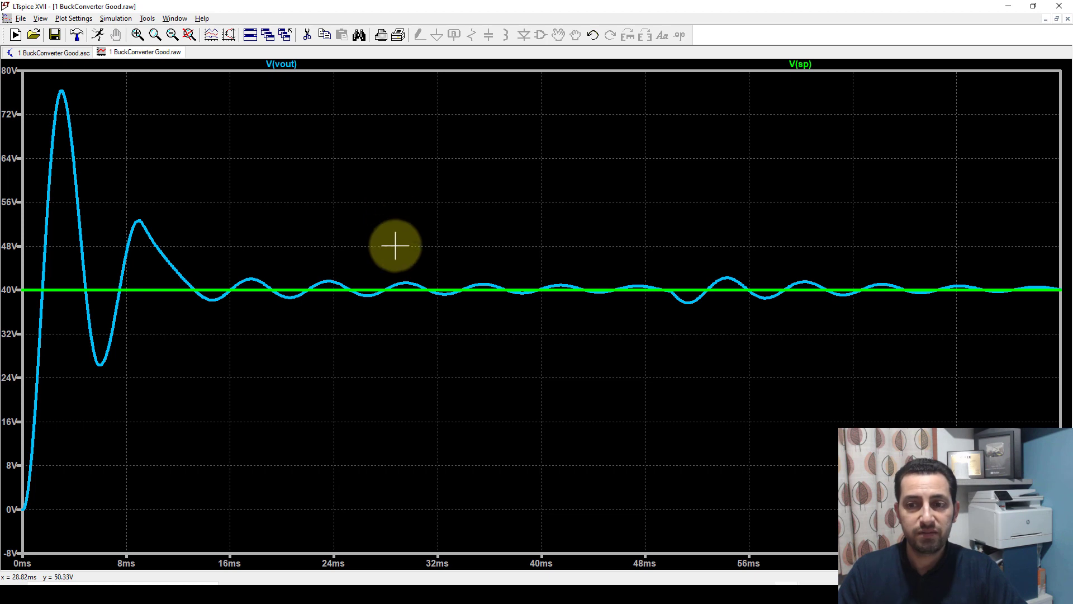
click(175, 18)
click(190, 48)
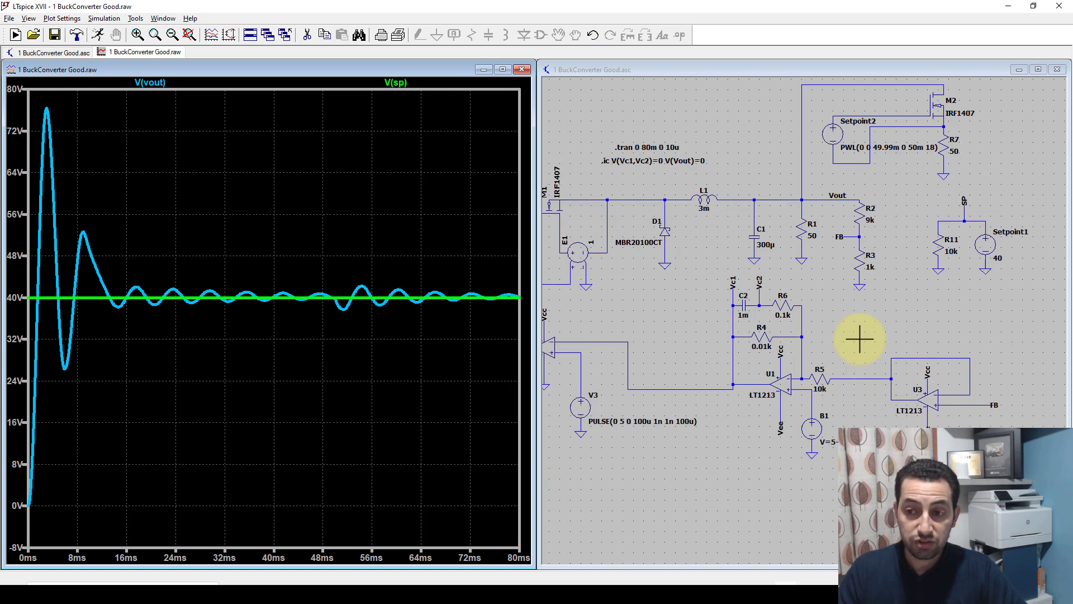
- Examine the compensator with C2, R6 and R4 around U1 and the U3 feedback buffer in the schematic
scroll(878, 326, up, 1)
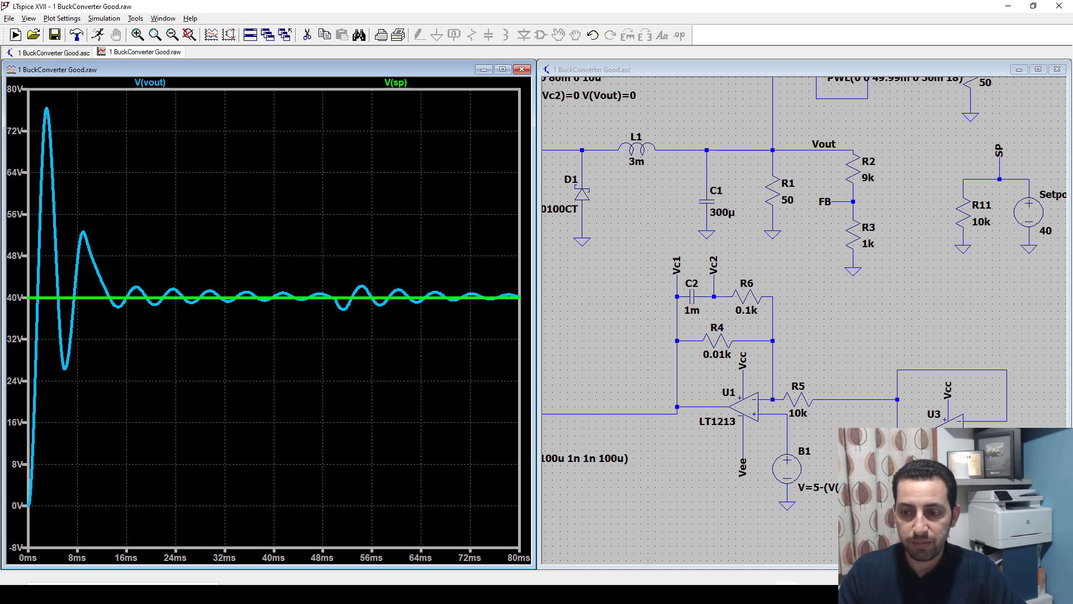
scroll(820, 416, down, 3)
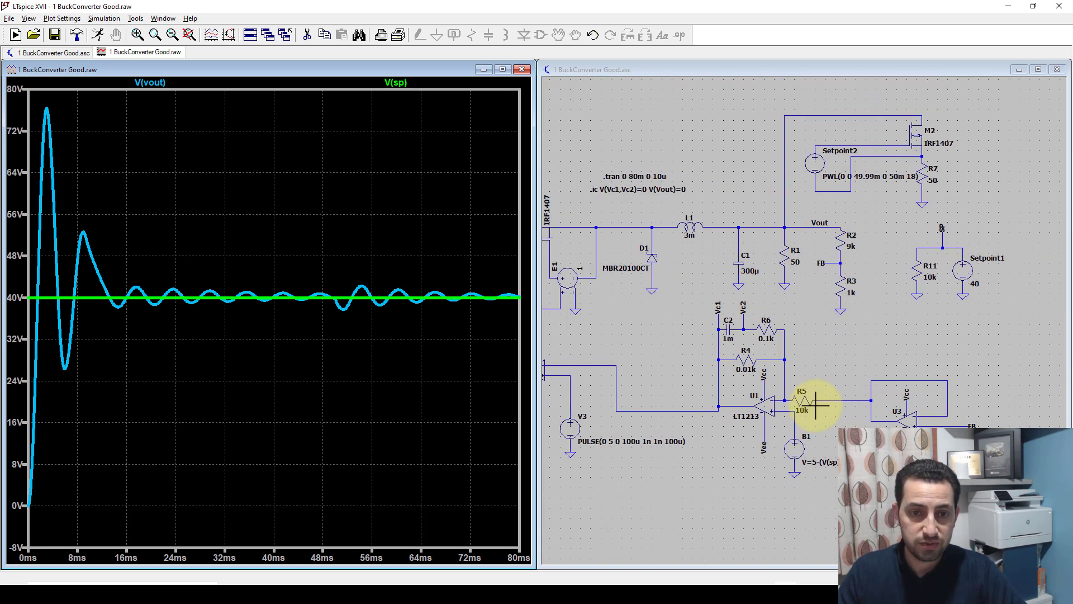
scroll(817, 403, up, 3)
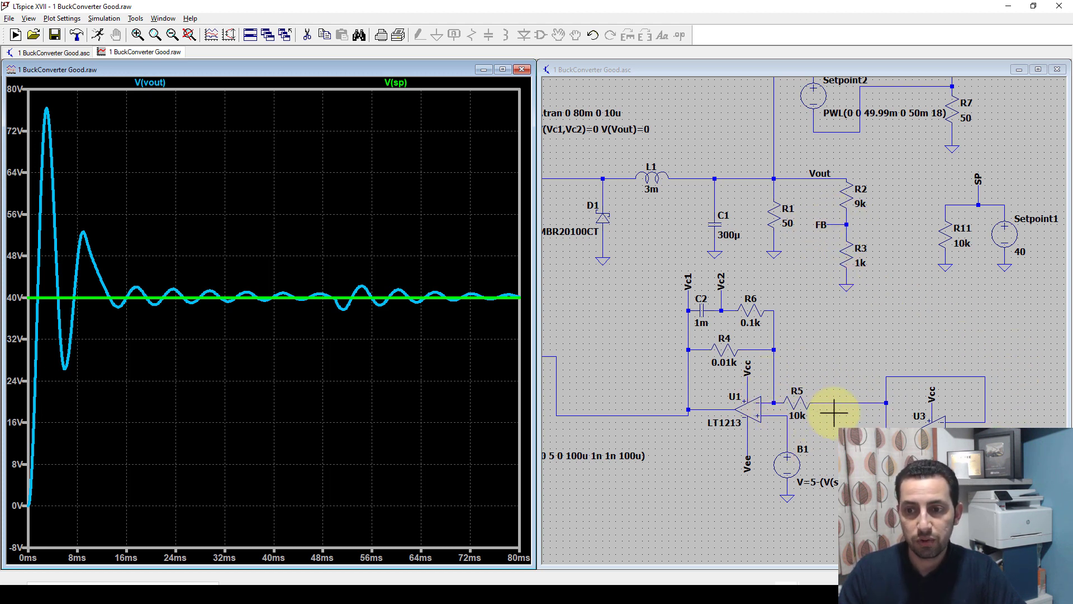
scroll(832, 411, down, 3)
scroll(782, 380, down, 2)
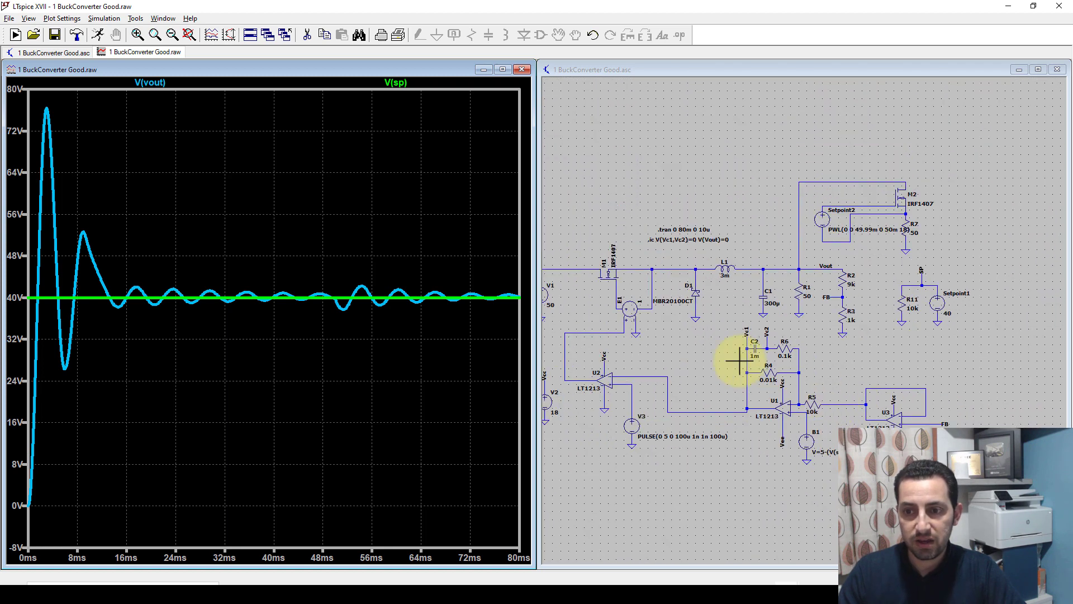
- Examine the compensation network with C2, R6 and R4 around U1 and its connection to comparator U2
click(728, 354)
scroll(781, 364, down, 2)
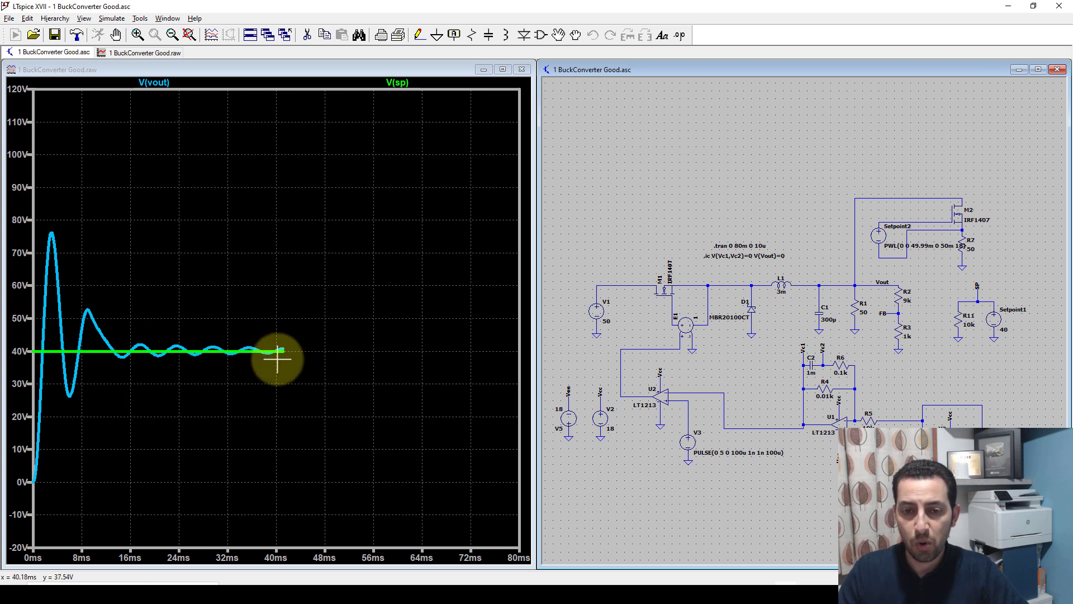
scroll(830, 385, up, 3)
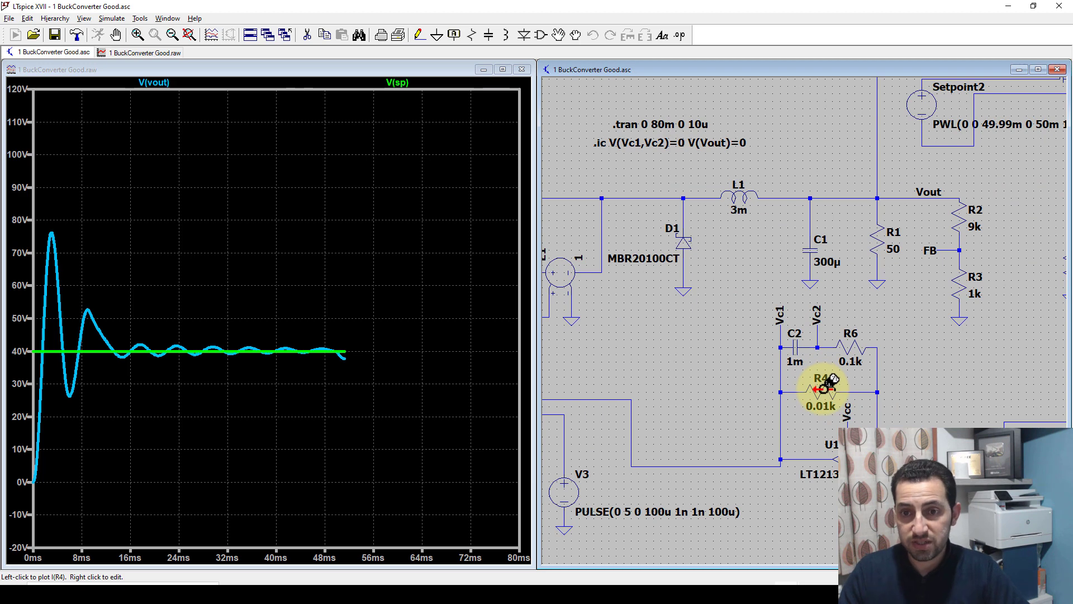
scroll(818, 401, down, 3)
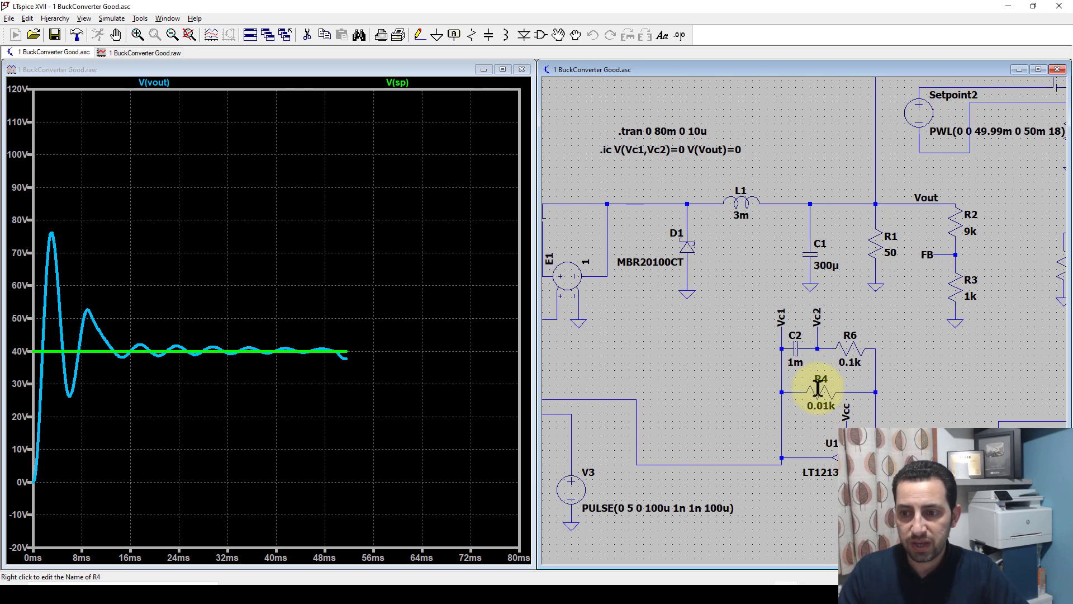
drag(690, 379, 724, 382)
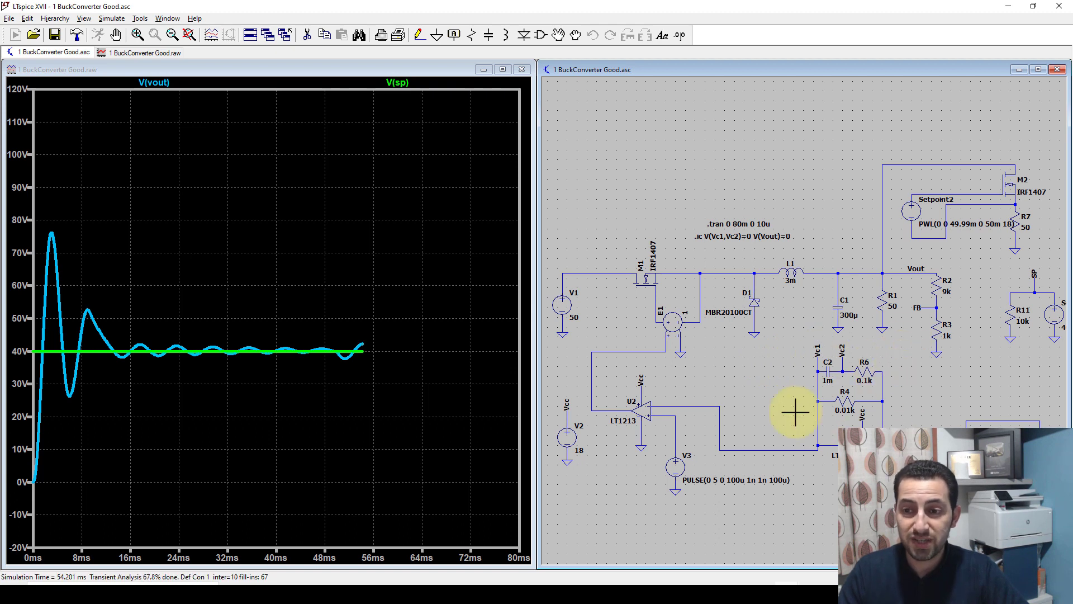
drag(749, 391, 733, 364)
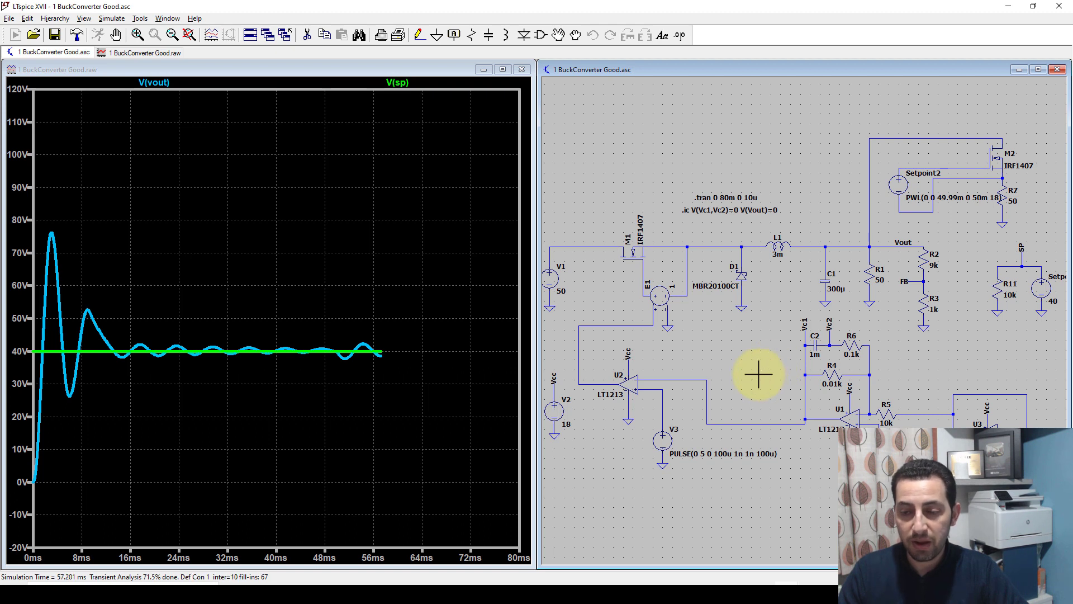
drag(746, 369, 756, 372)
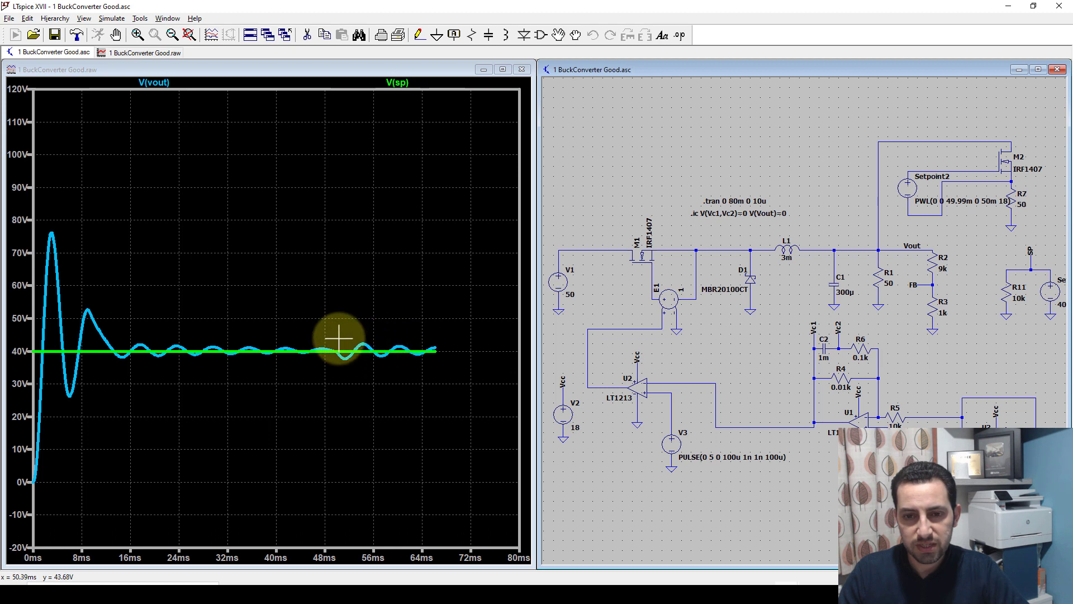
- Measure the V(vout) oscillation on the plot from about 50 ms to 65 ms, after the load step
drag(337, 331, 339, 372)
drag(390, 369, 427, 370)
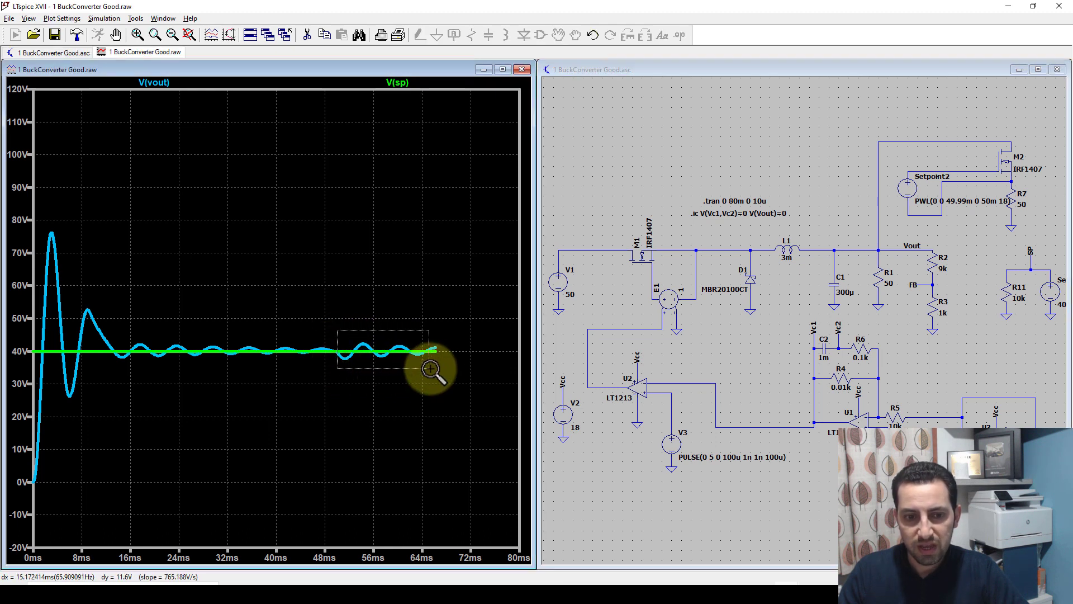
drag(442, 366, 429, 367)
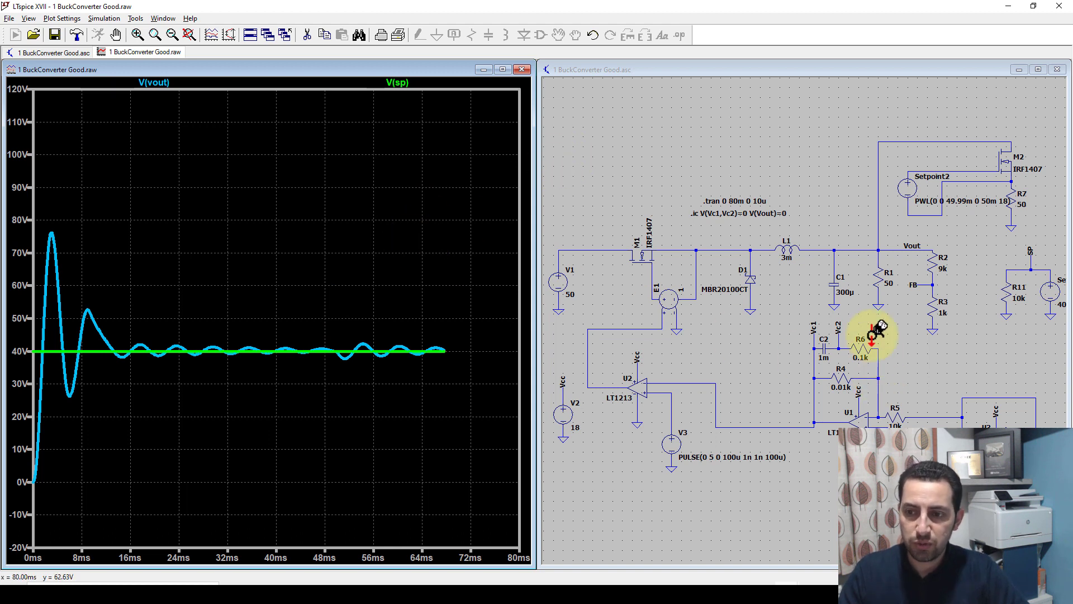
- Switch to the BuckConverter_Final_submit schematic and examine its power stage, M1 driver and simulation directives
right_click(749, 348)
click(722, 353)
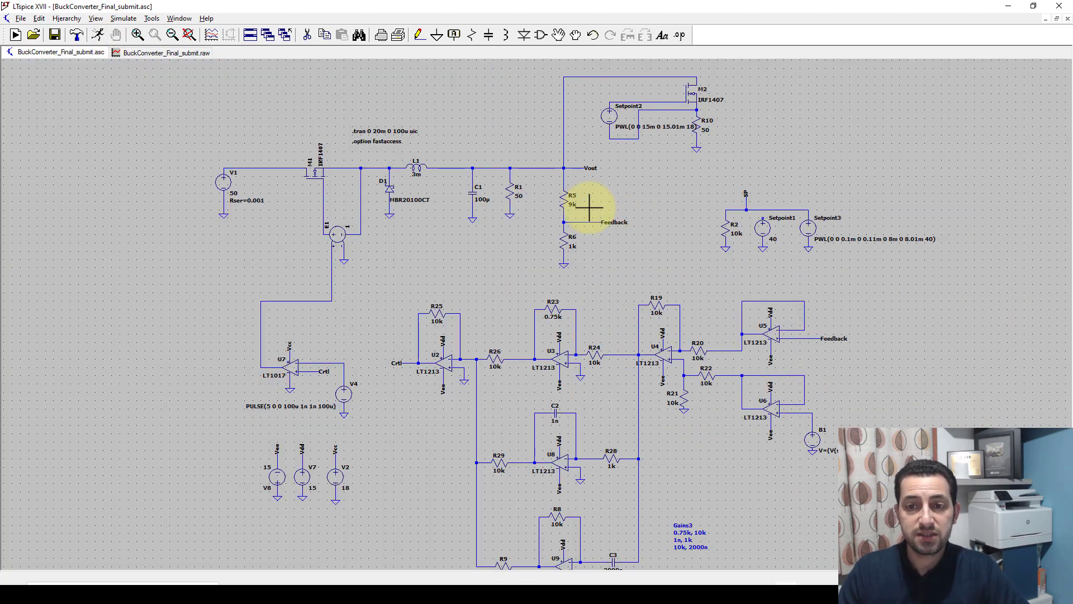
drag(491, 247, 506, 243)
scroll(364, 172, up, 1)
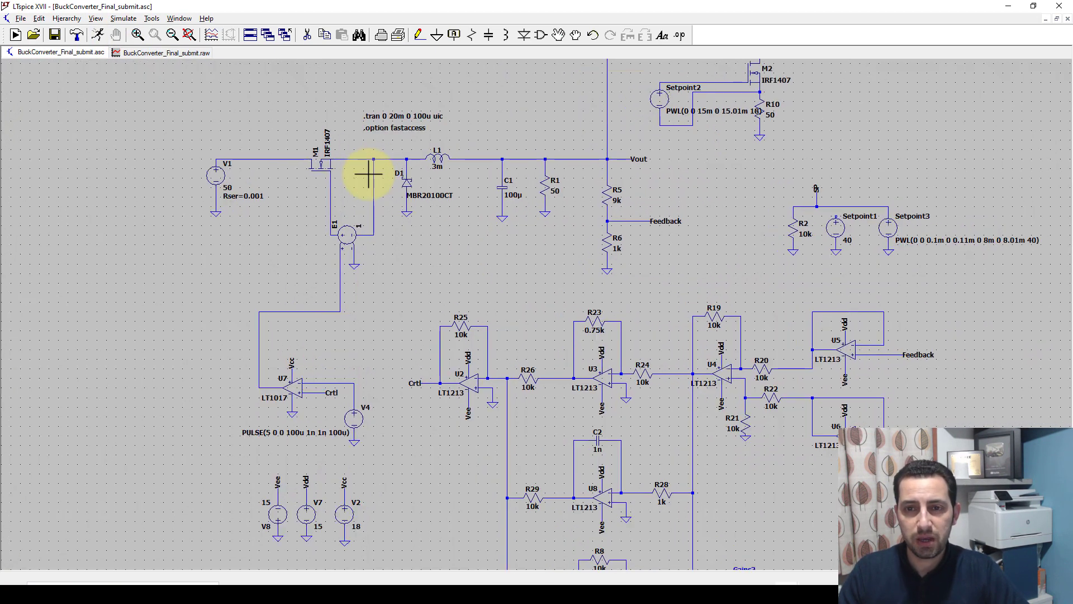
drag(561, 106, 543, 193)
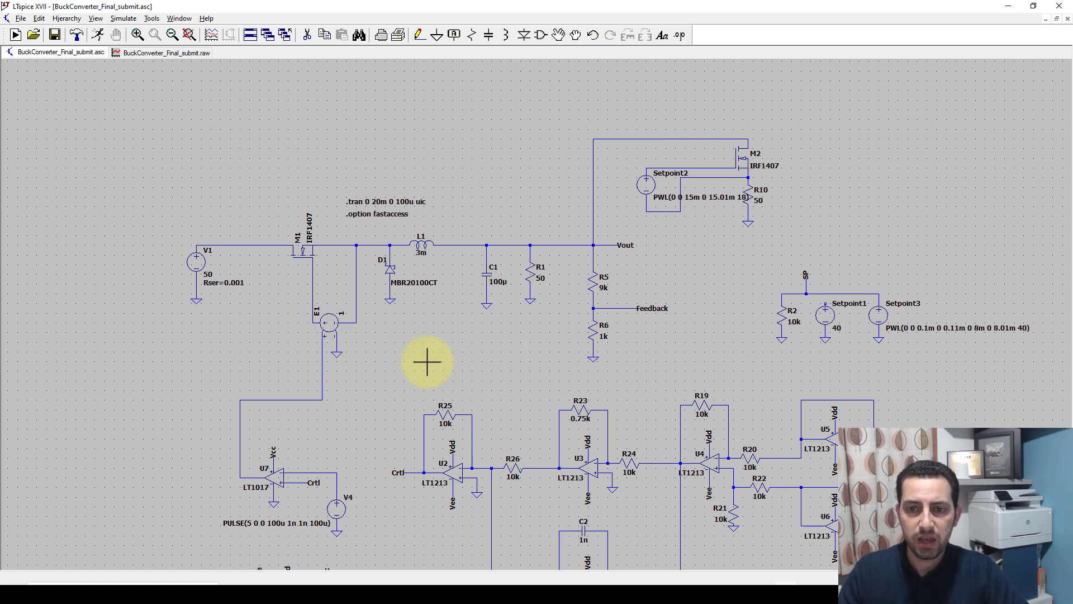
drag(427, 362, 436, 315)
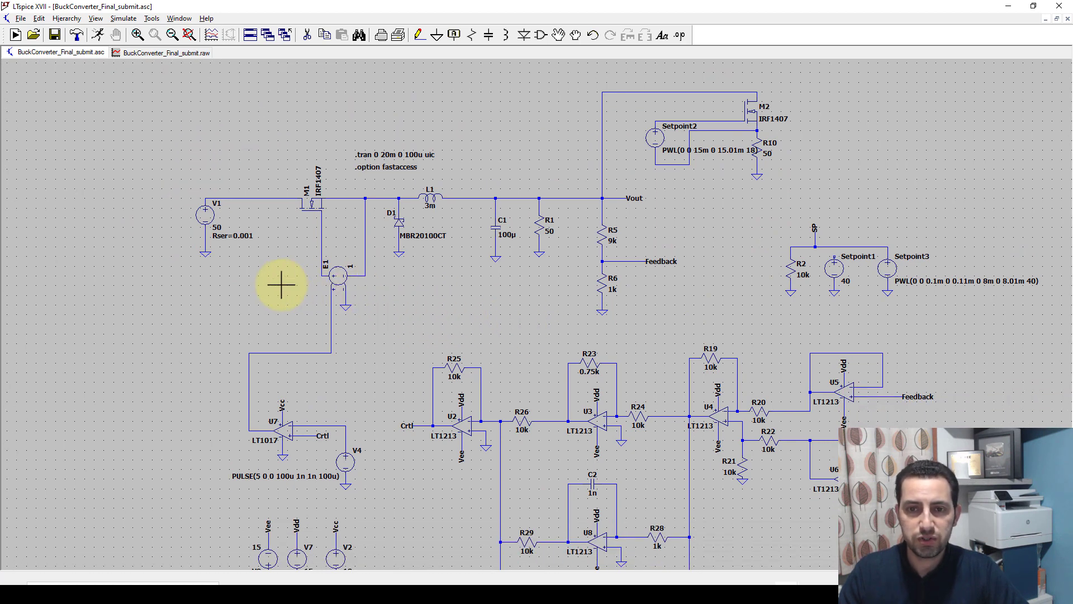
drag(279, 269, 264, 185)
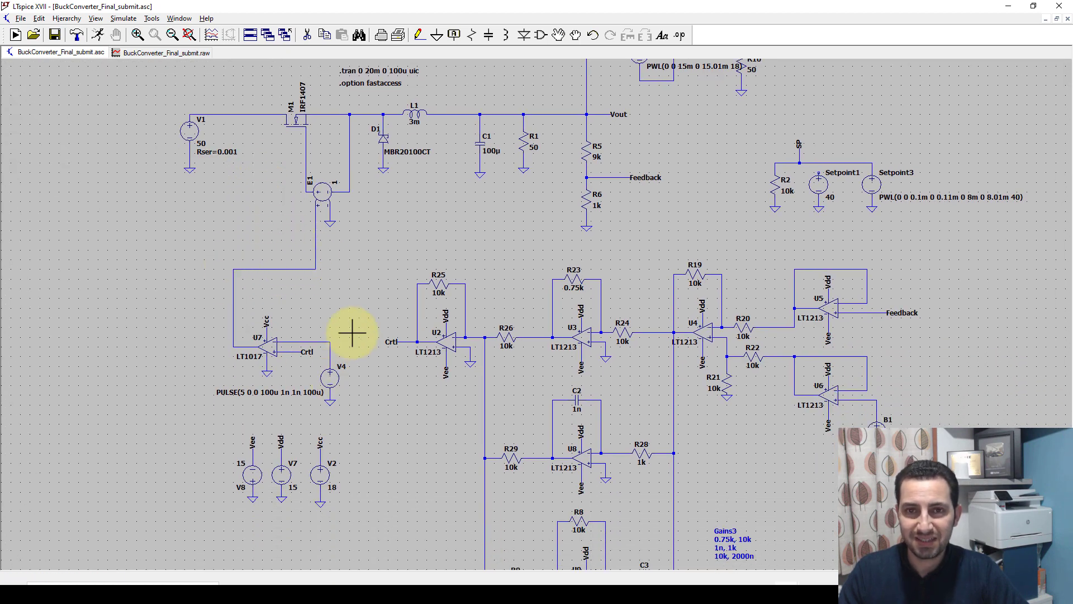
- Review the PULSE settings of voltage source V4 at comparator U7 and close them without changes
scroll(296, 335, up, 2)
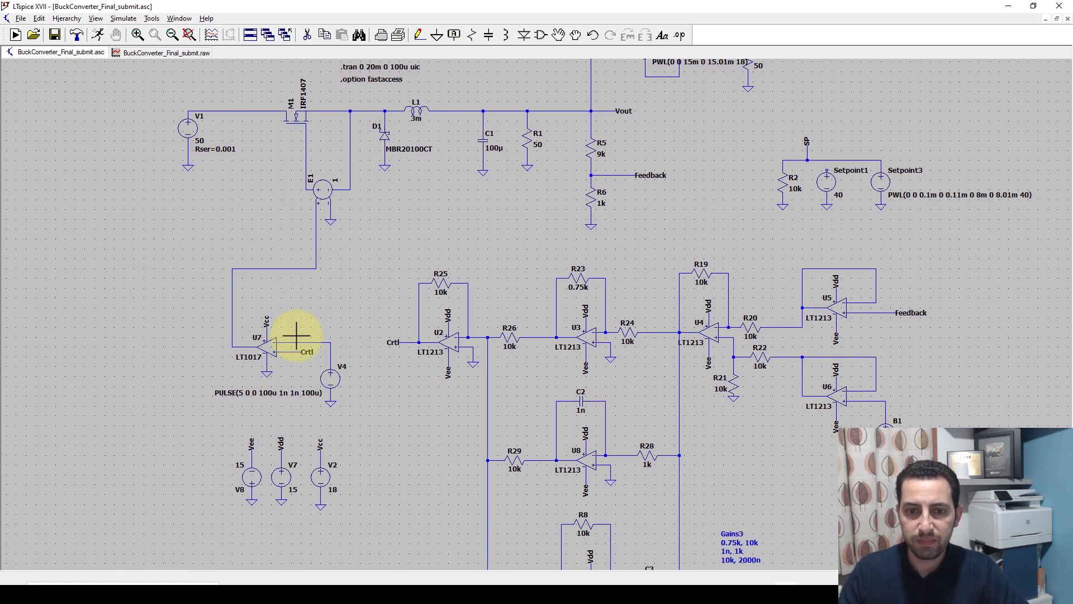
scroll(297, 343, up, 1)
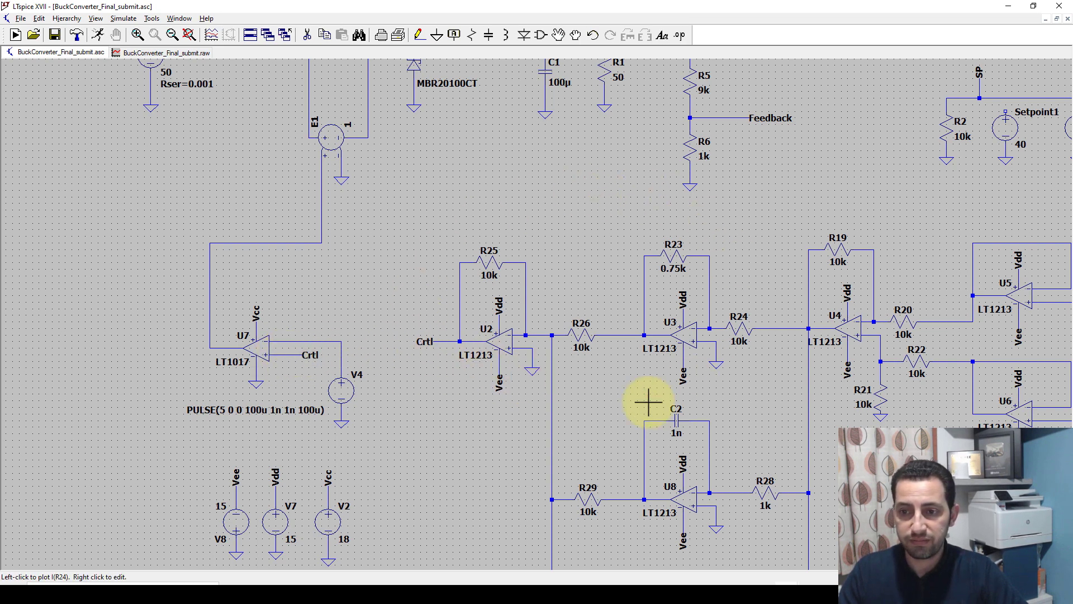
right_click(340, 389)
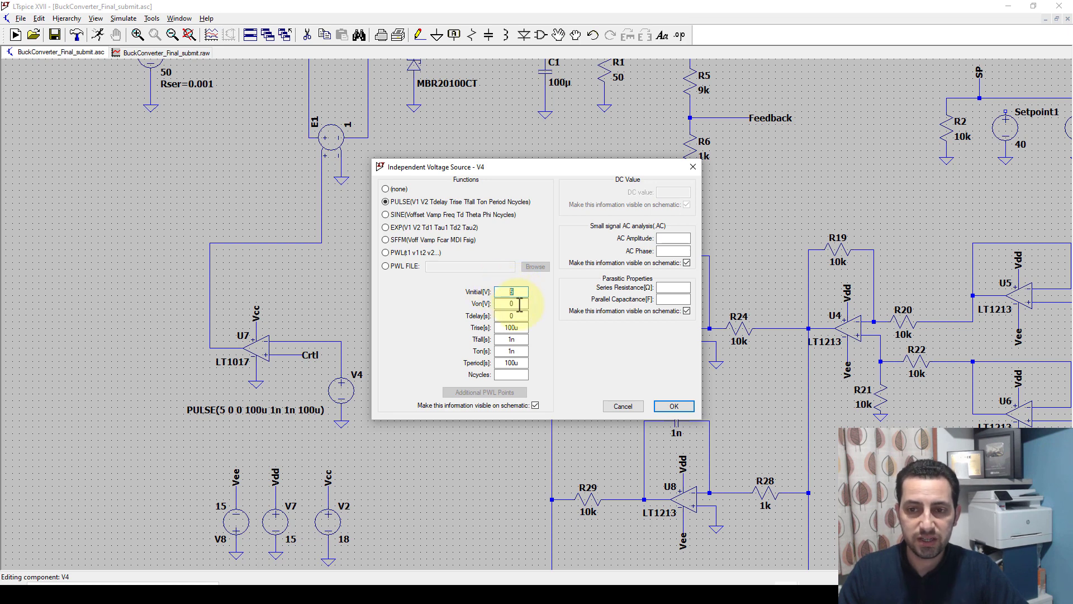
click(638, 406)
scroll(393, 398, down, 4)
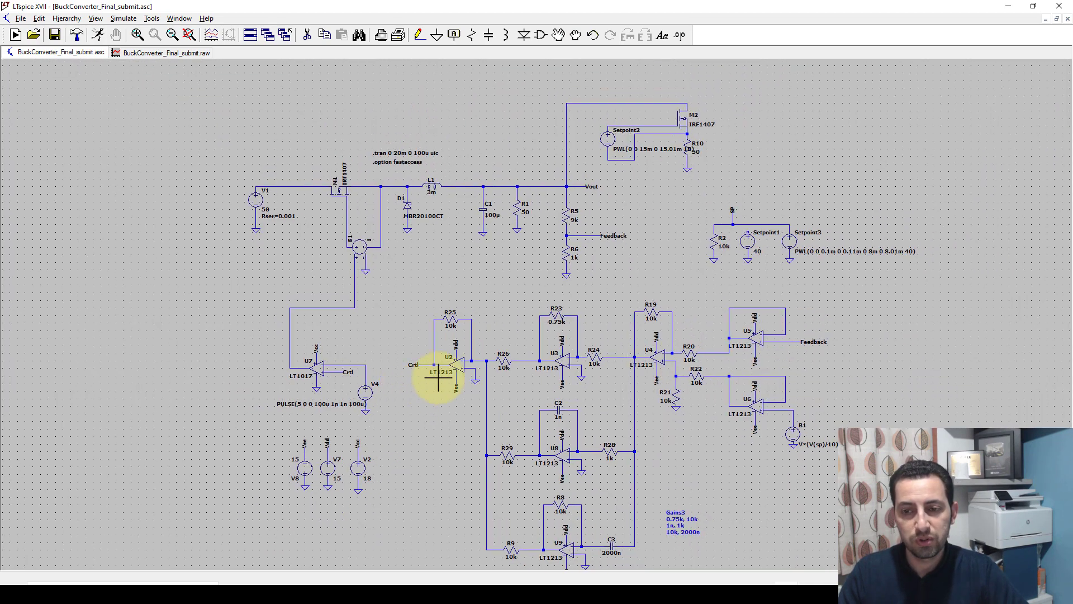
- Examine the op-amp control stages from the U4 output through U3, U8 and U9 to U2
drag(592, 292, 540, 272)
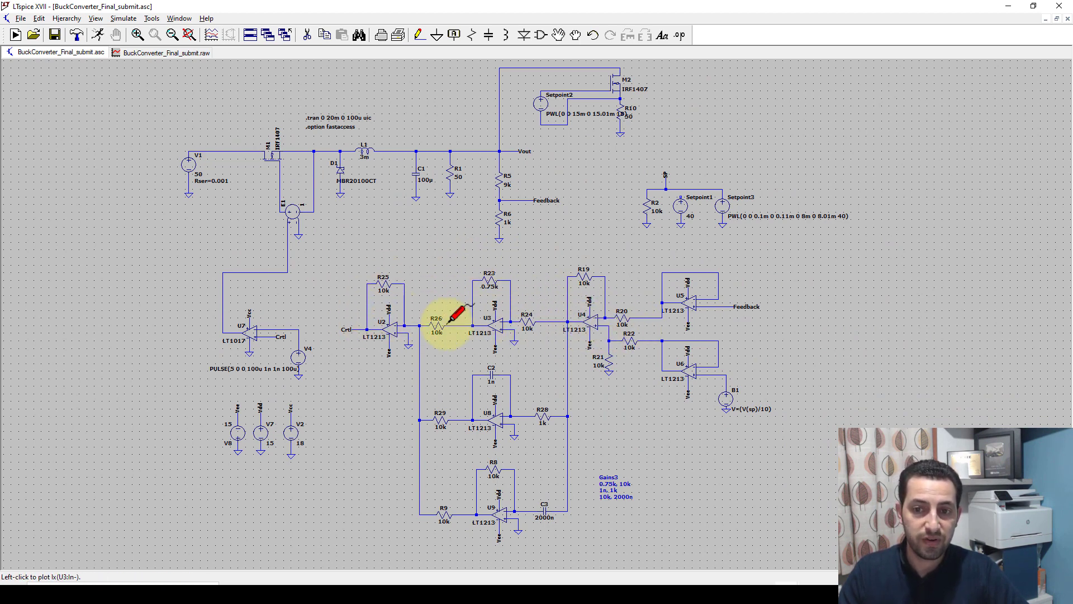
scroll(211, 362, up, 3)
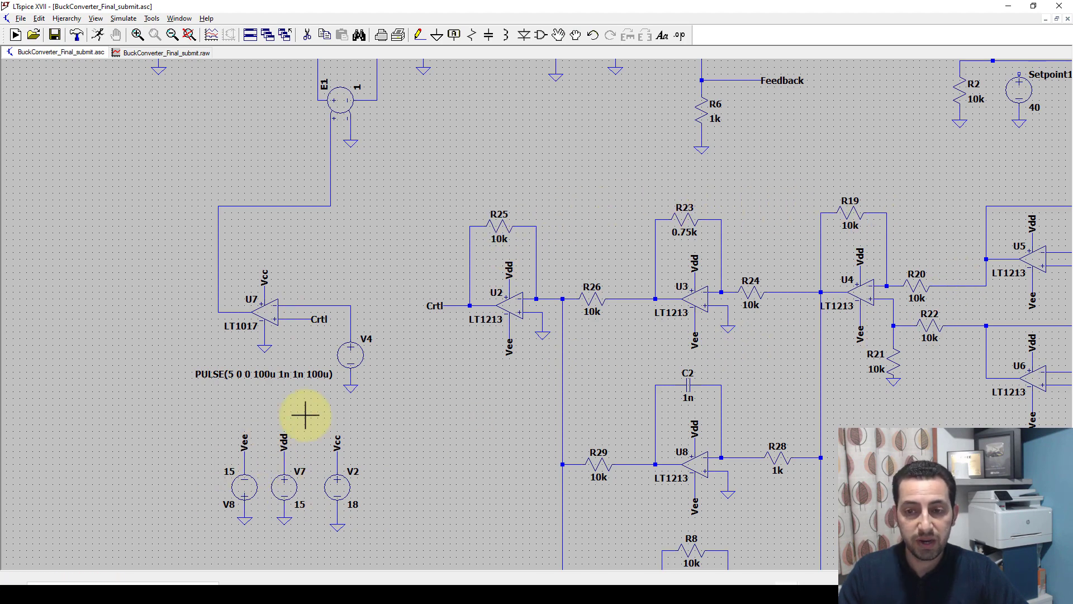
scroll(305, 415, down, 3)
scroll(455, 402, up, 1)
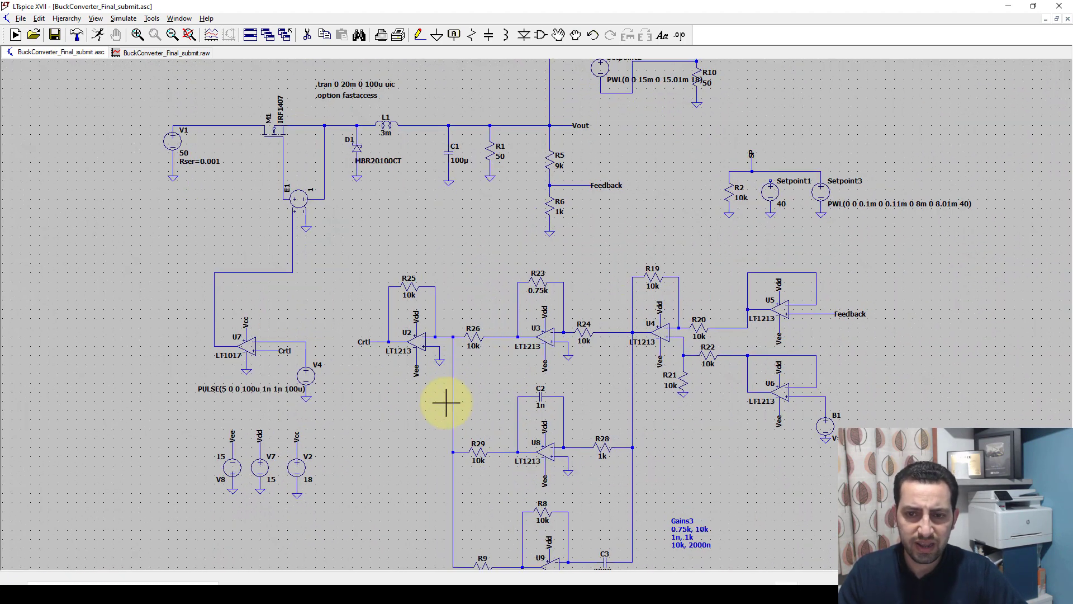
scroll(408, 348, up, 1)
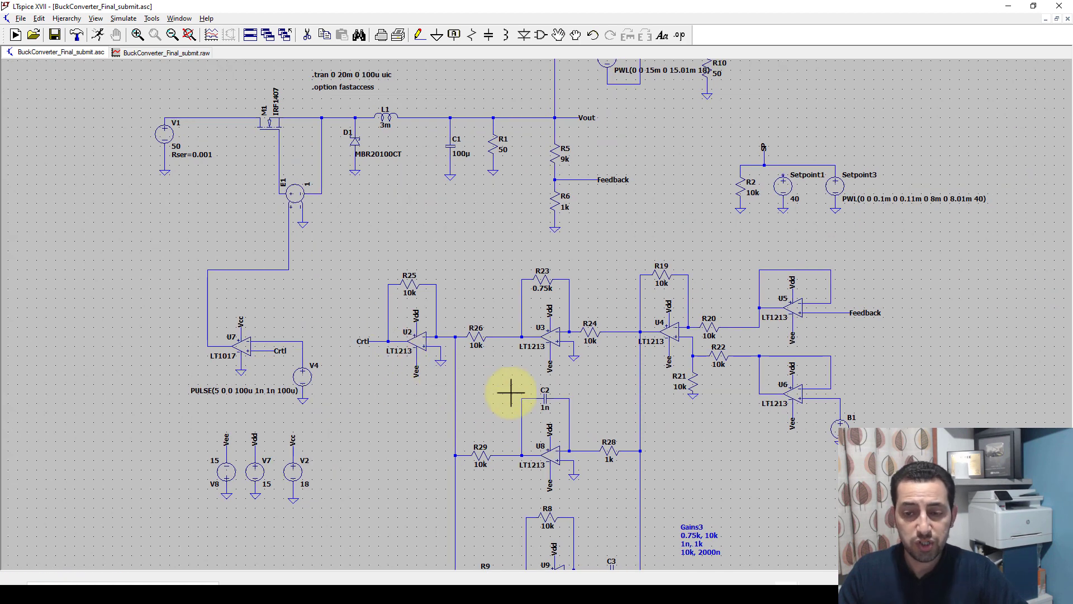
scroll(603, 360, up, 1)
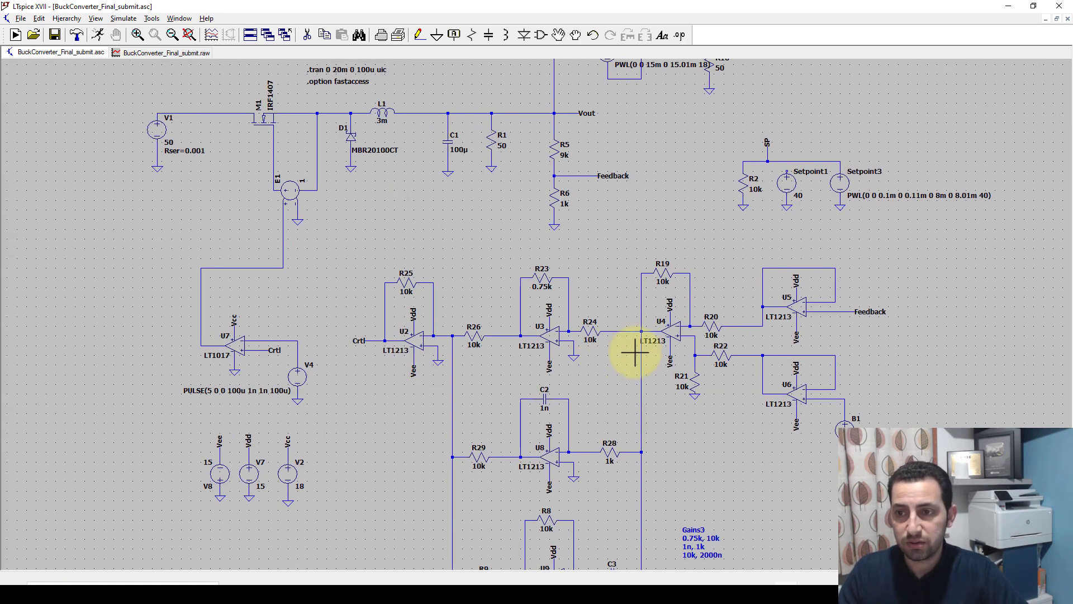
- Examine the switched load with M2, R10 and Setpoint2 and the R5/R6 feedback divider at Vout
scroll(635, 352, down, 2)
scroll(670, 250, up, 3)
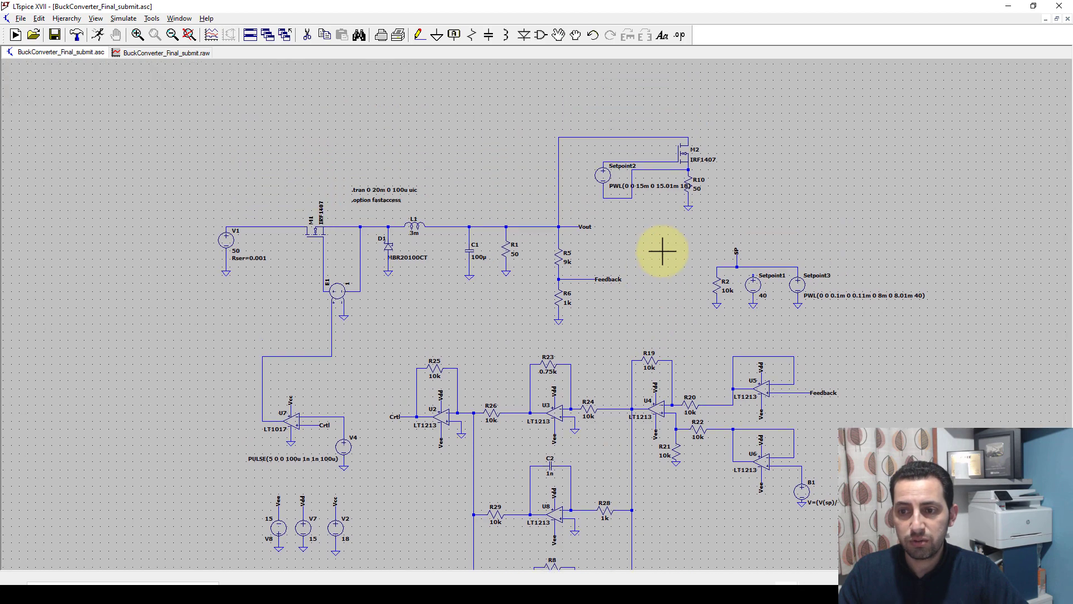
scroll(657, 237, up, 1)
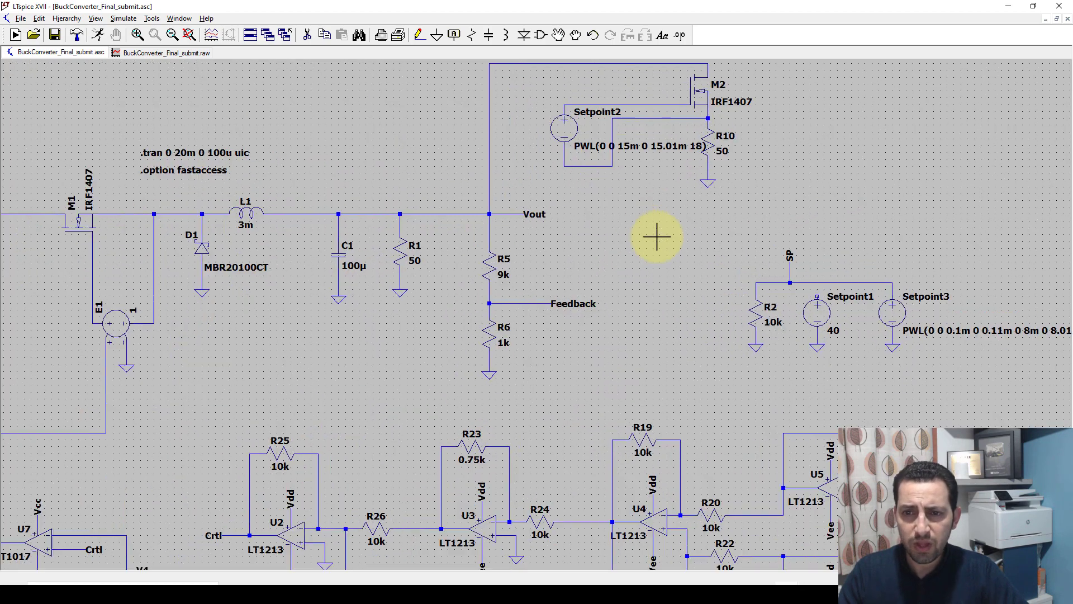
scroll(597, 298, down, 2)
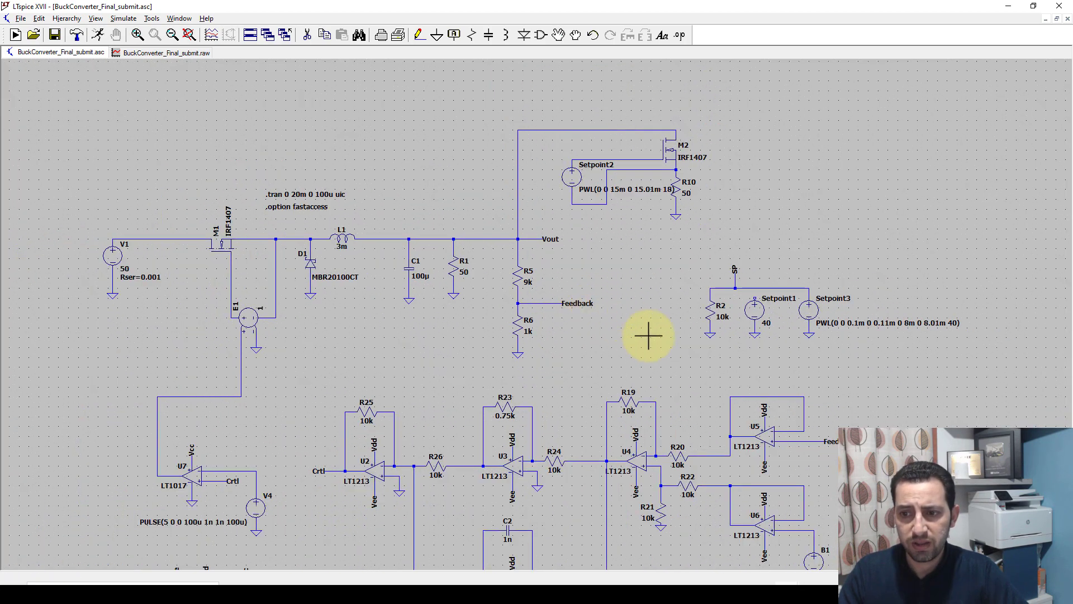
scroll(648, 336, up, 2)
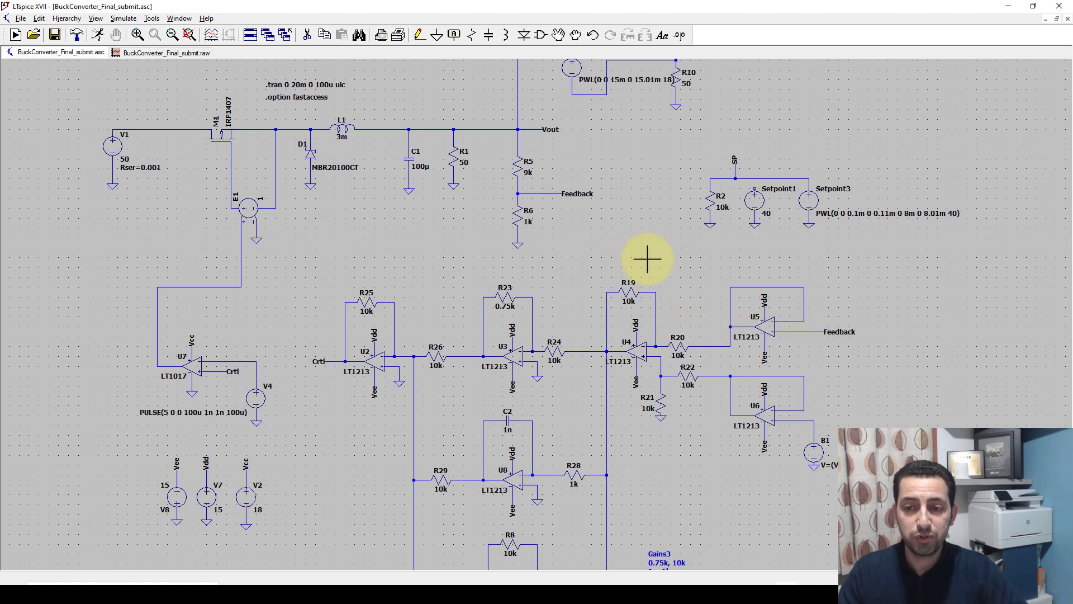
- Examine the U5 and U6 buffers, source B1 and the Setpoint1 and Setpoint3 sources that supply the SP node
drag(651, 256, 682, 143)
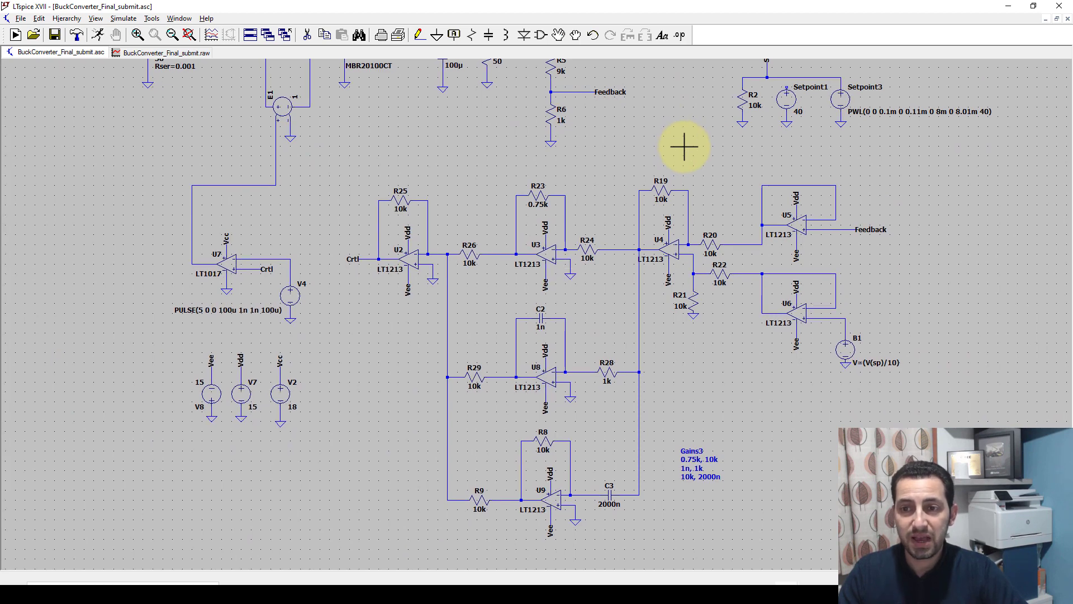
scroll(684, 147, up, 1)
drag(685, 163, 681, 115)
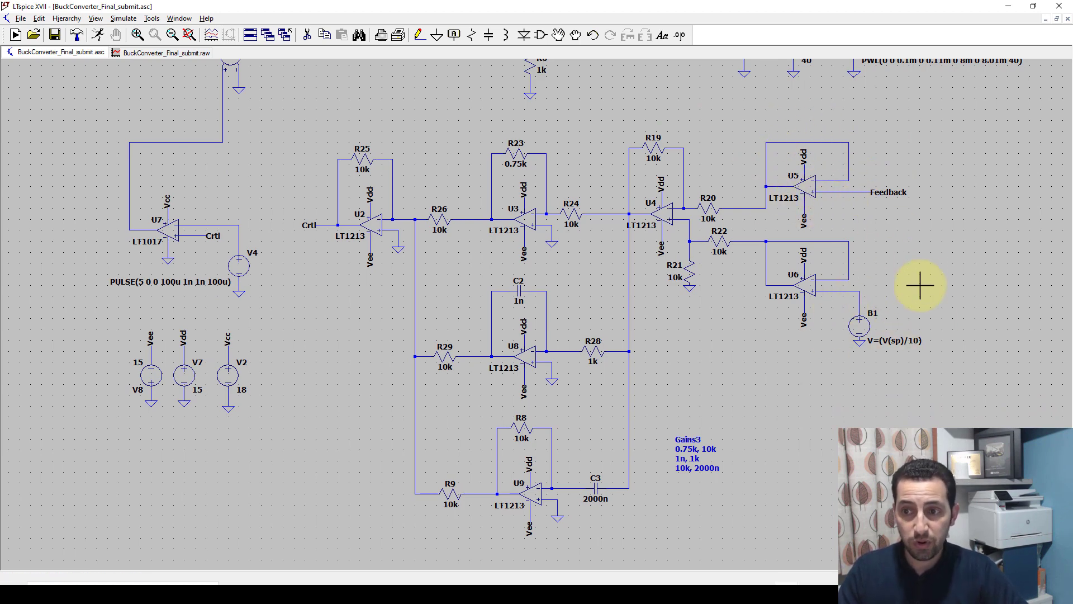
drag(920, 275, 845, 417)
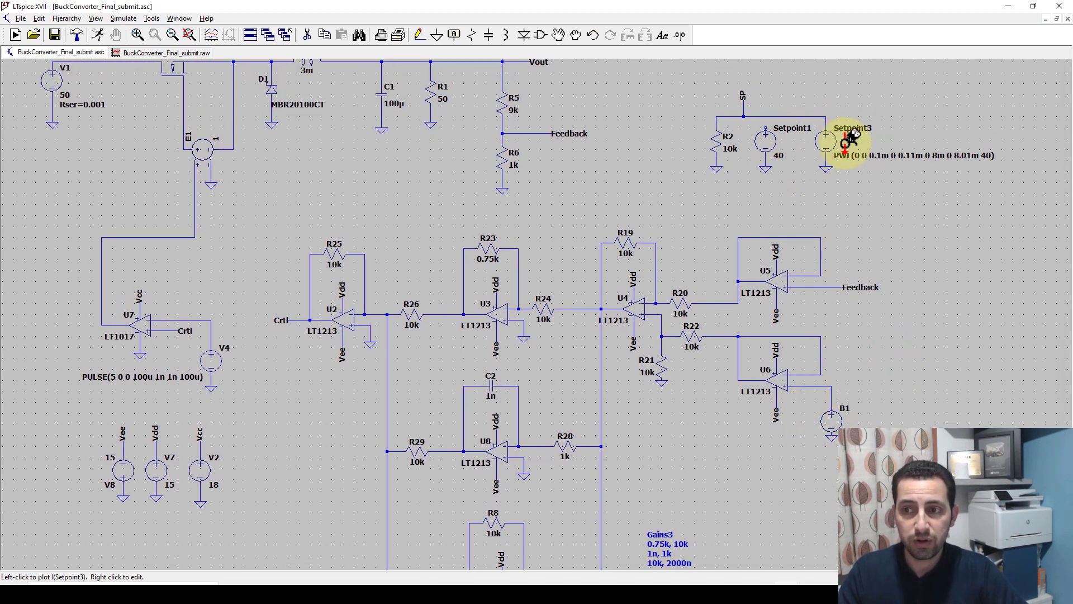
drag(886, 210, 889, 260)
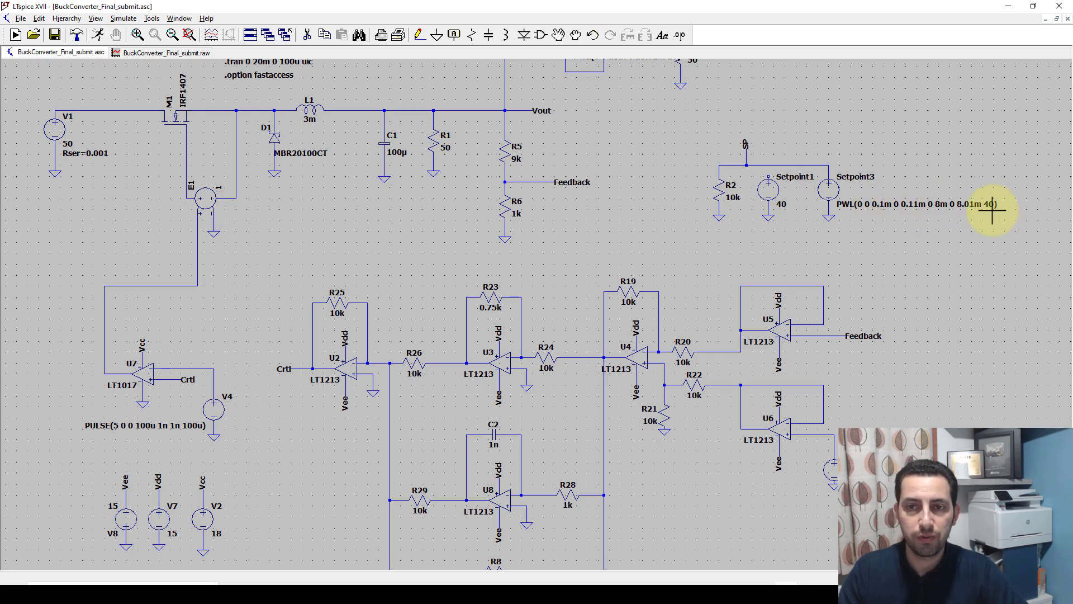
drag(916, 247, 922, 177)
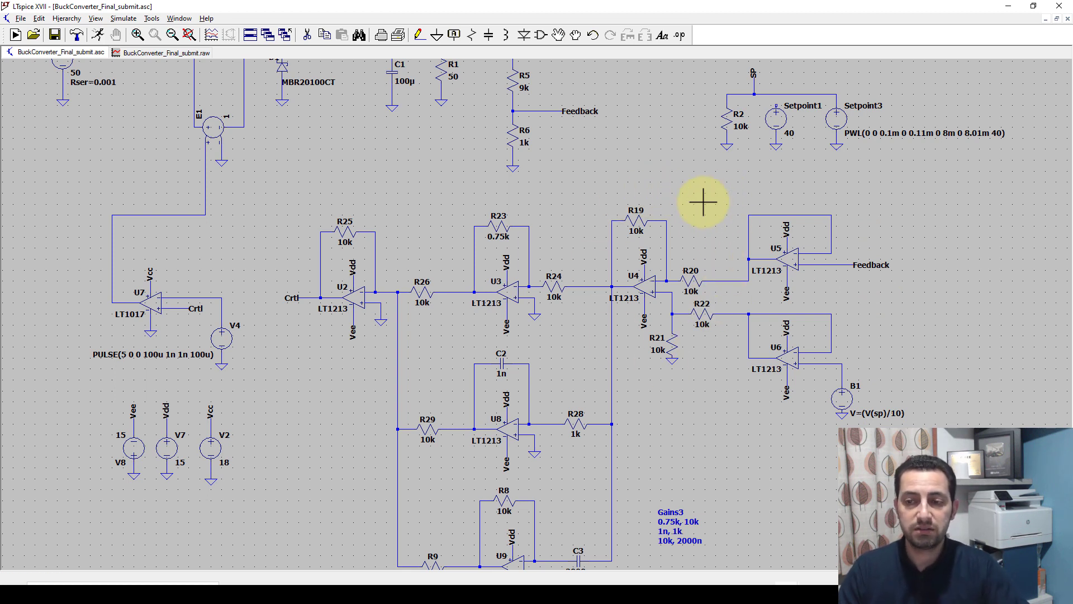
- Examine the parallel U3, U8 and U9 branches from error amplifier U4 and their summing through U2 into Crtl
drag(687, 213, 709, 194)
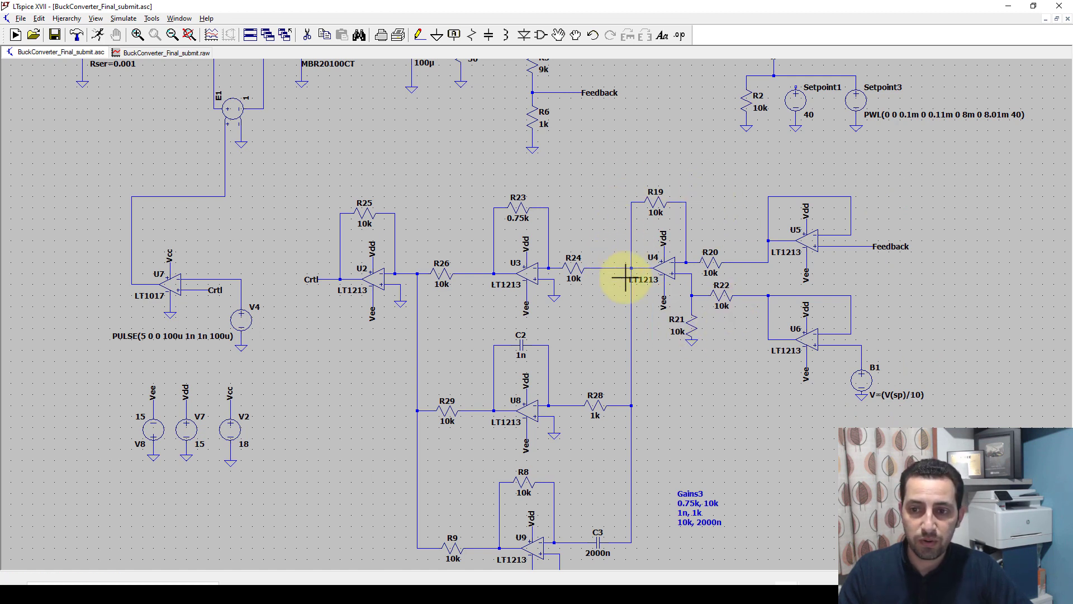
drag(619, 289, 644, 249)
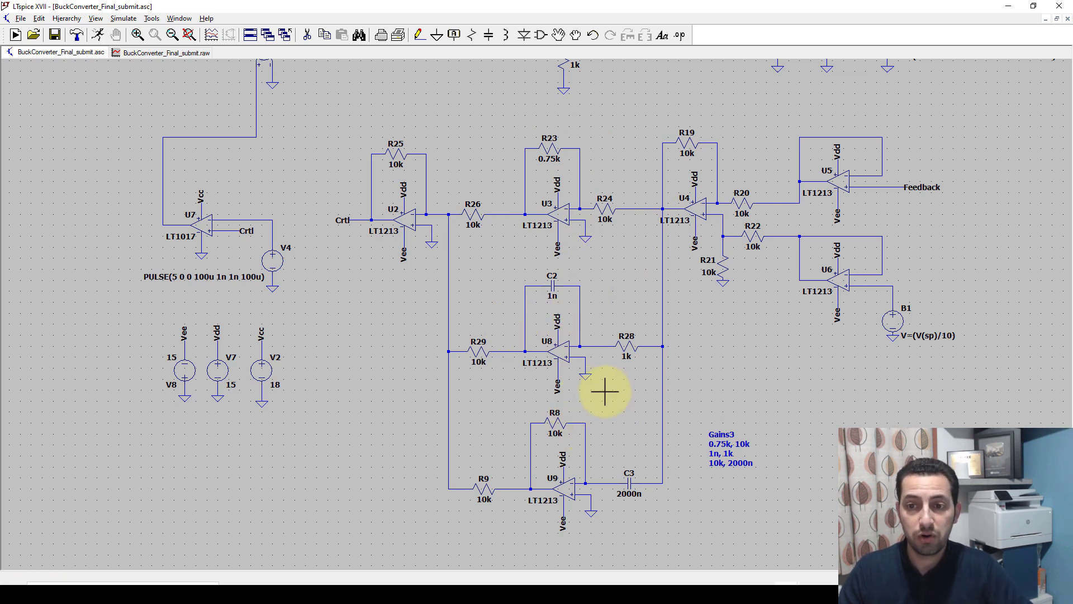
drag(614, 268, 598, 304)
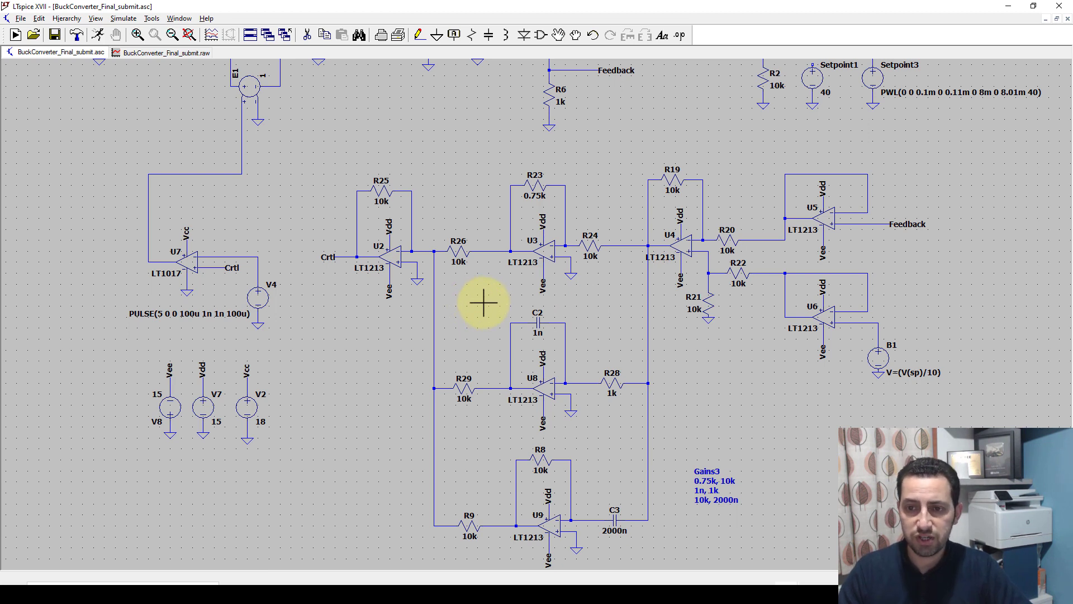
drag(480, 310, 491, 289)
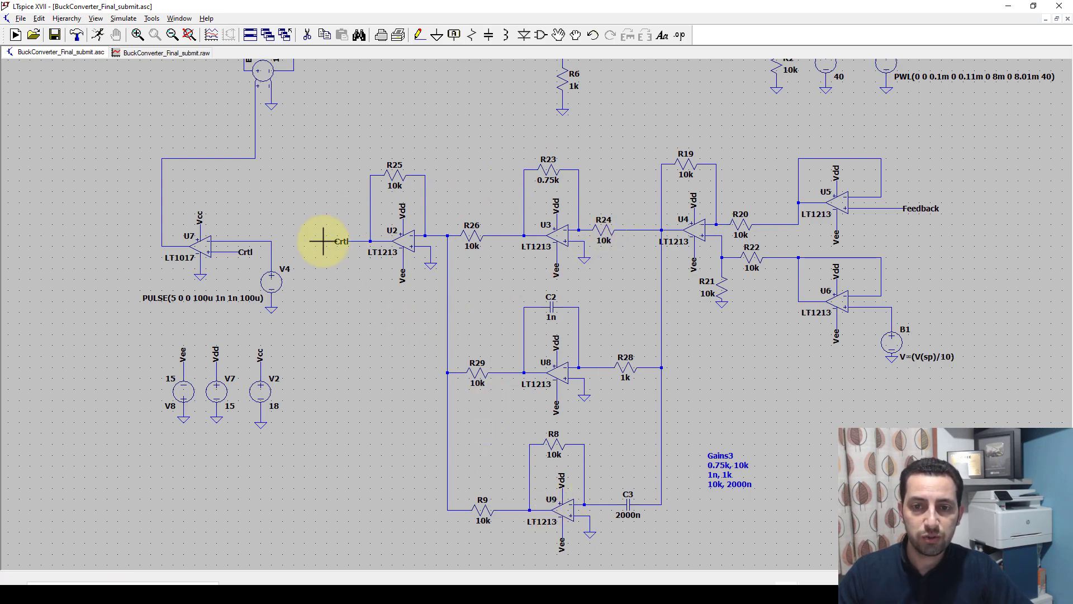
- Examine comparator U7 with the Crtl and V4 pulse inputs, and its path through E1 to the gate of M1
scroll(244, 253, down, 1)
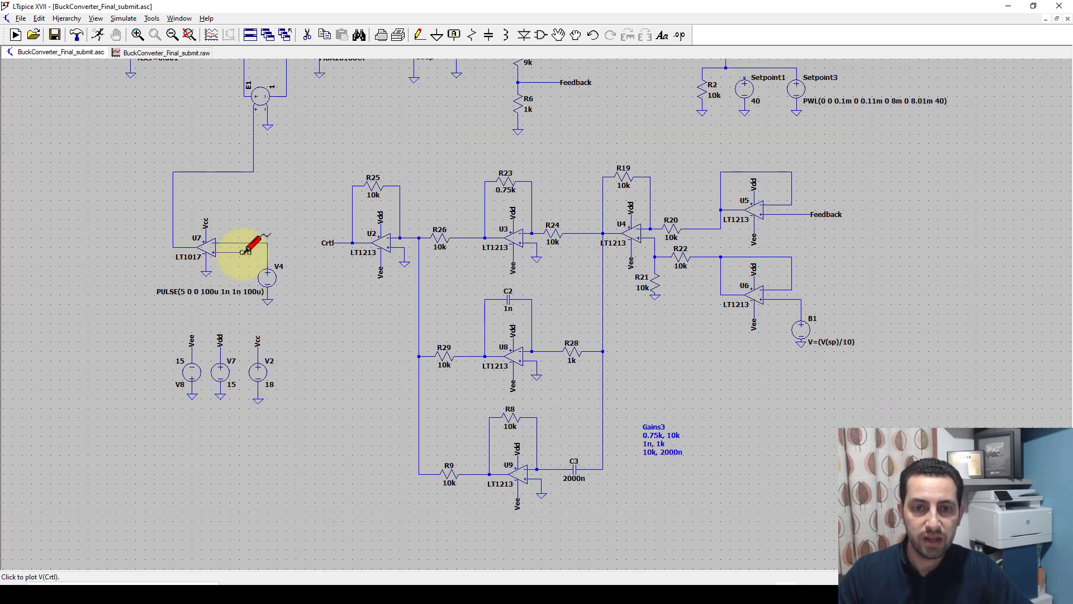
scroll(244, 253, up, 3)
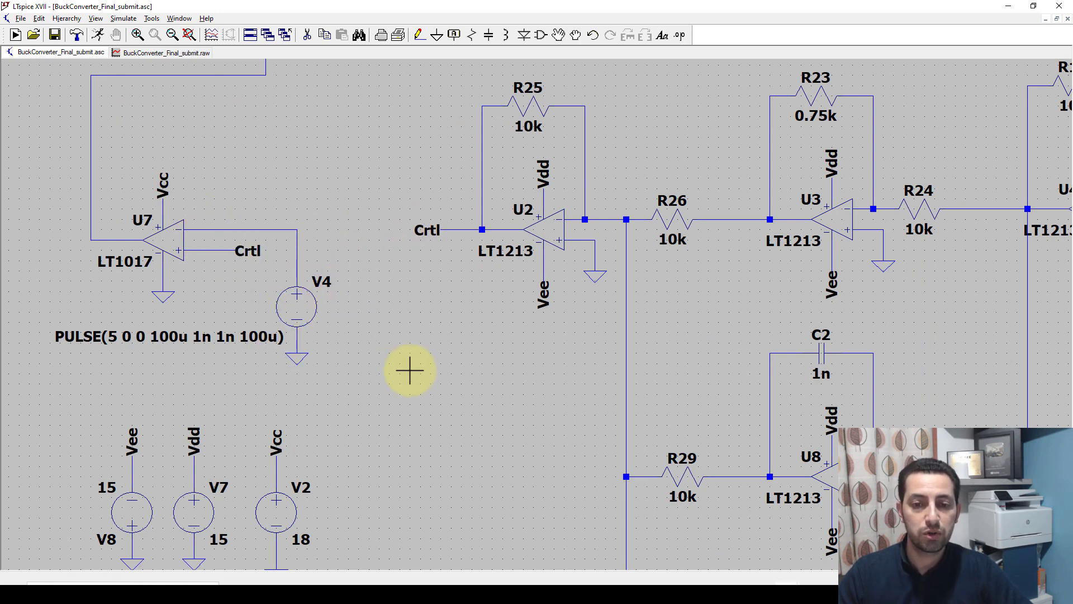
scroll(409, 370, down, 3)
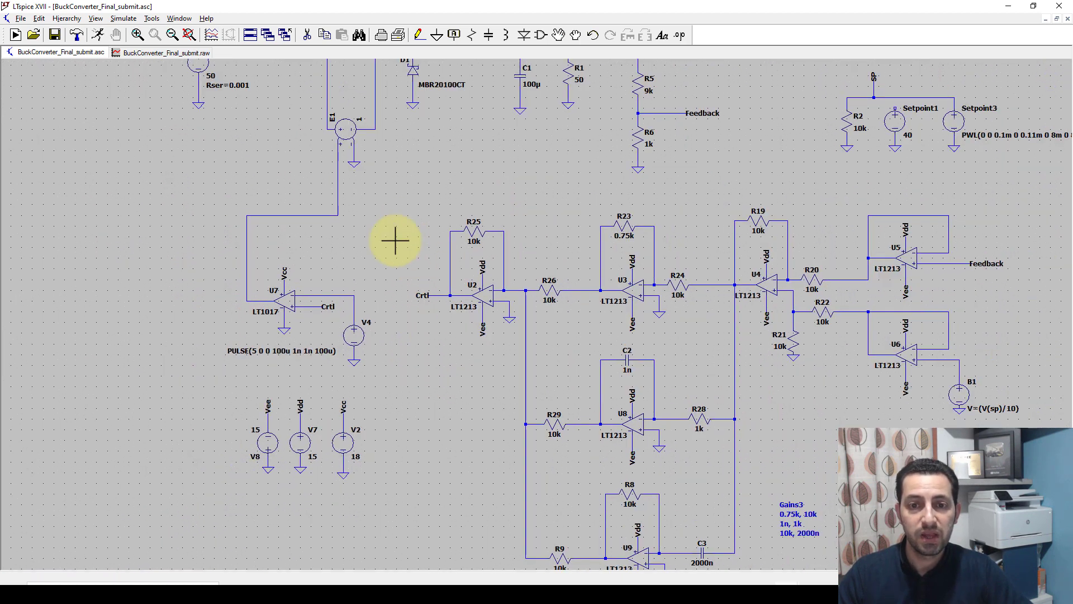
drag(396, 240, 358, 358)
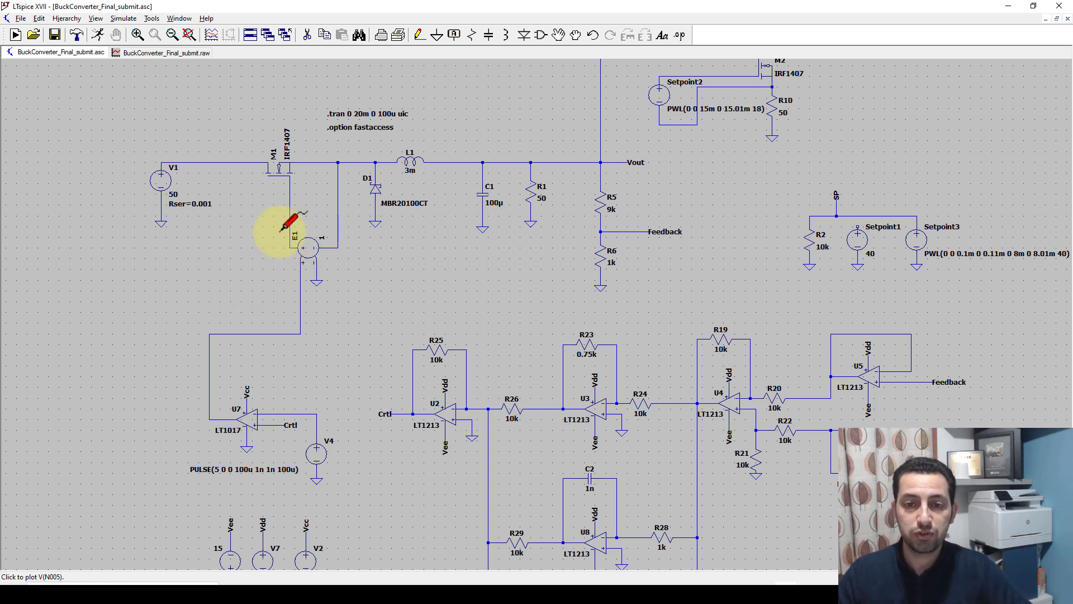
drag(251, 249, 242, 304)
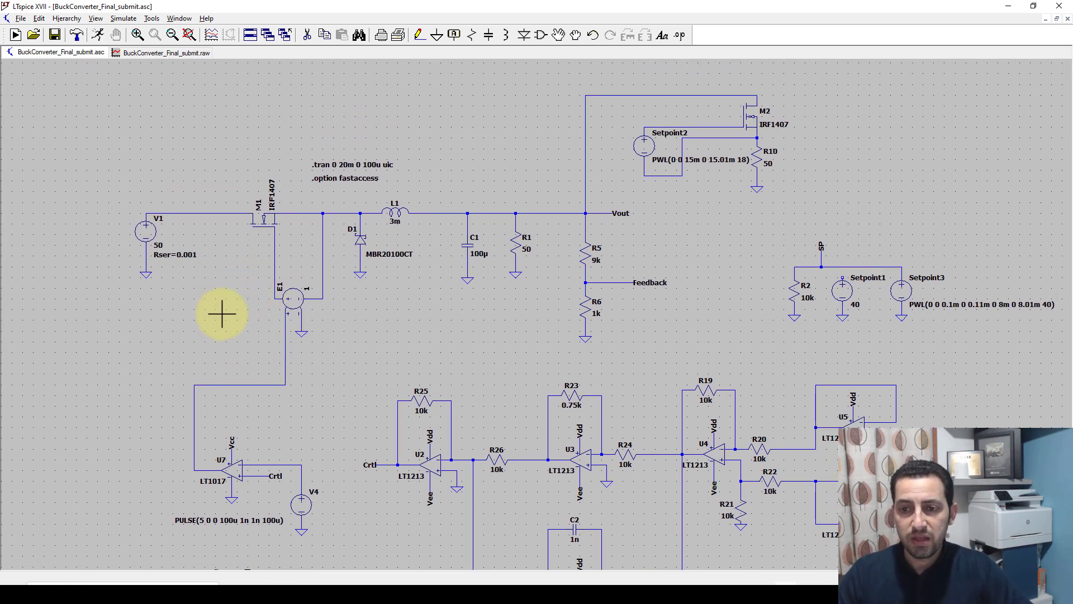
drag(222, 313, 242, 213)
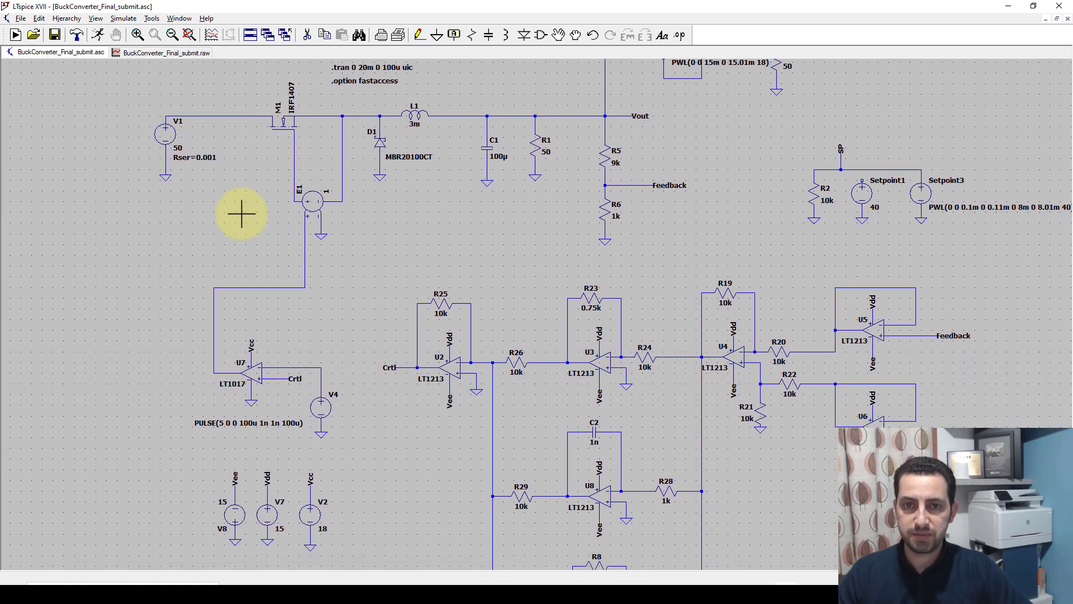
- Review the default integration method and engine solver in the SPICE simulation settings without saving changes
click(146, 18)
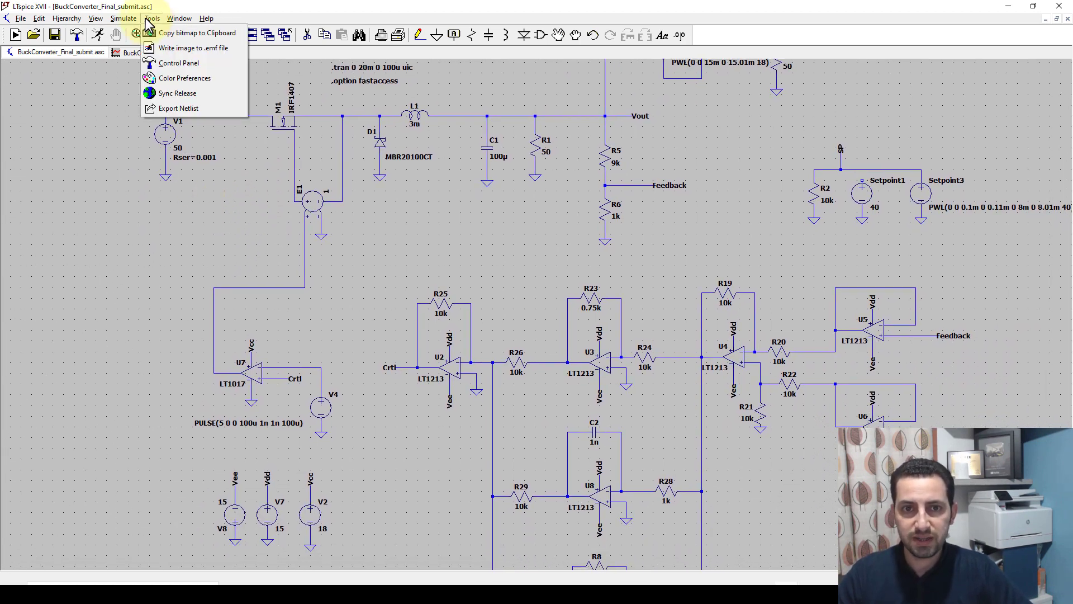
click(172, 64)
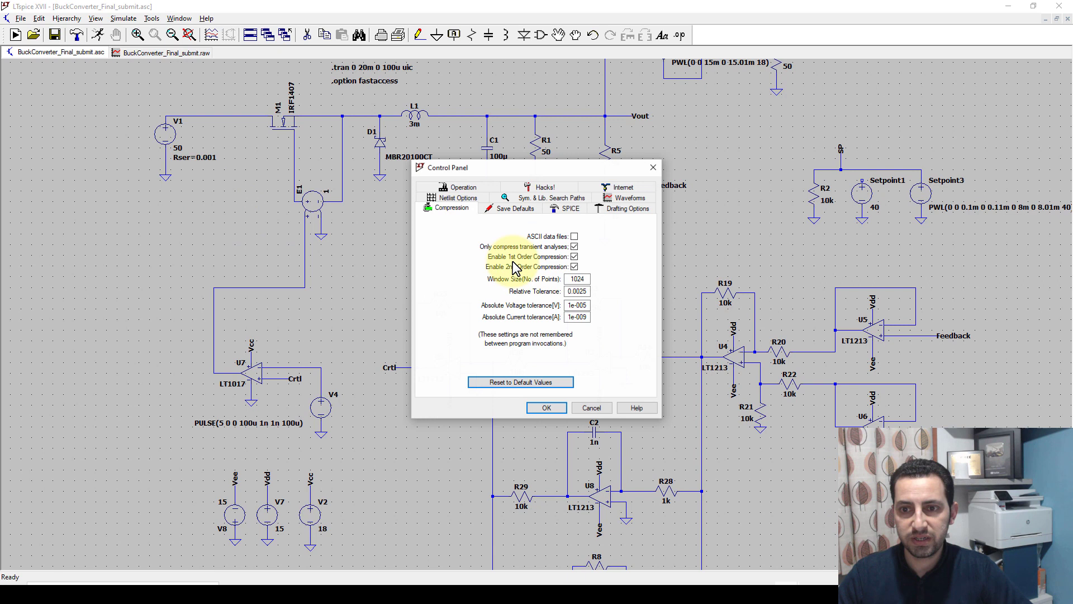
click(568, 209)
click(483, 239)
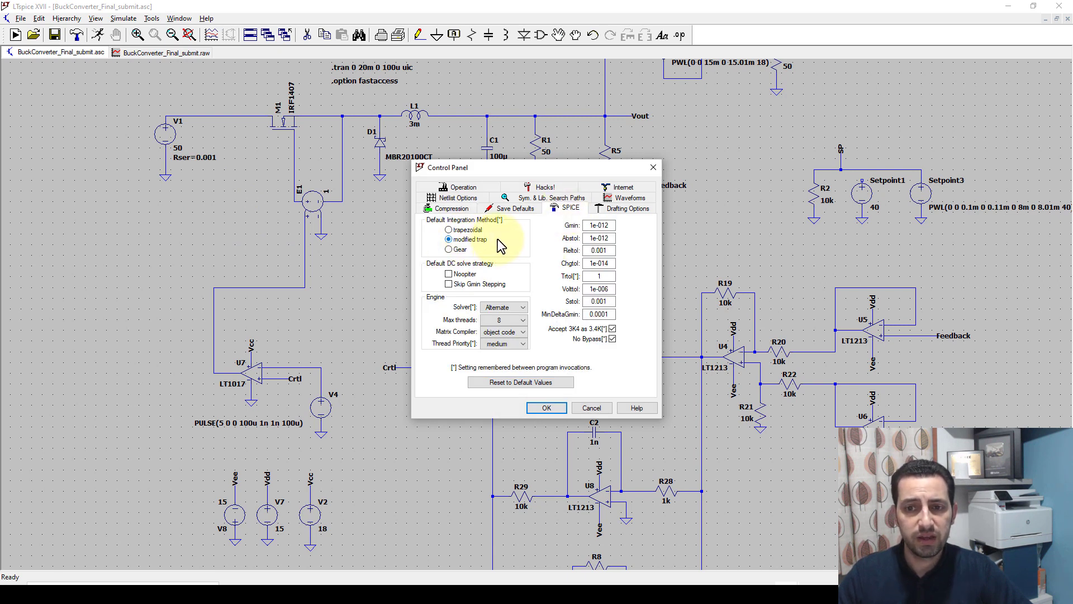
click(511, 309)
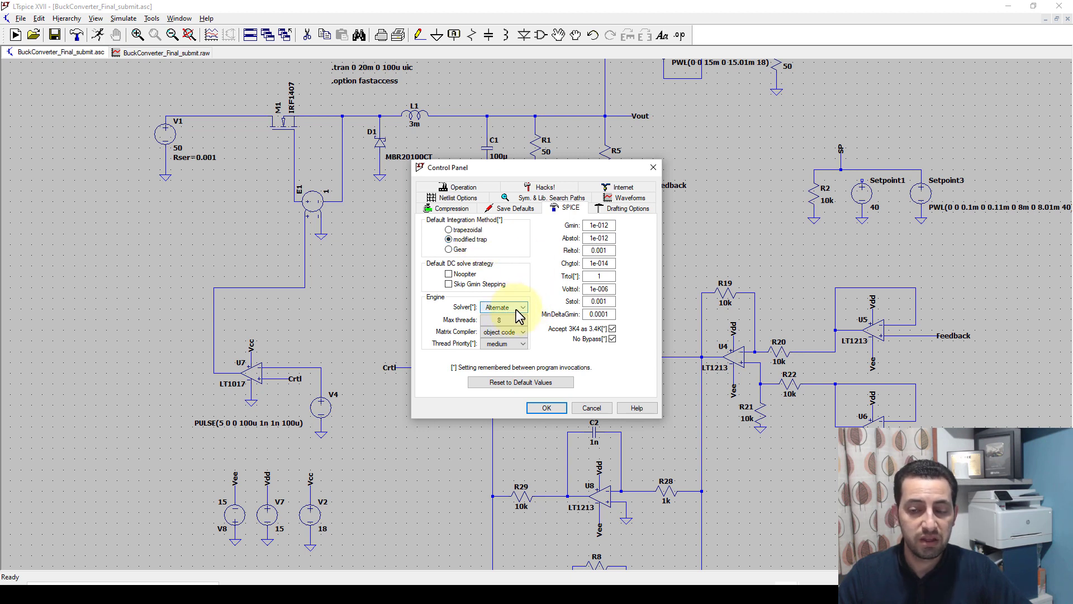
click(592, 411)
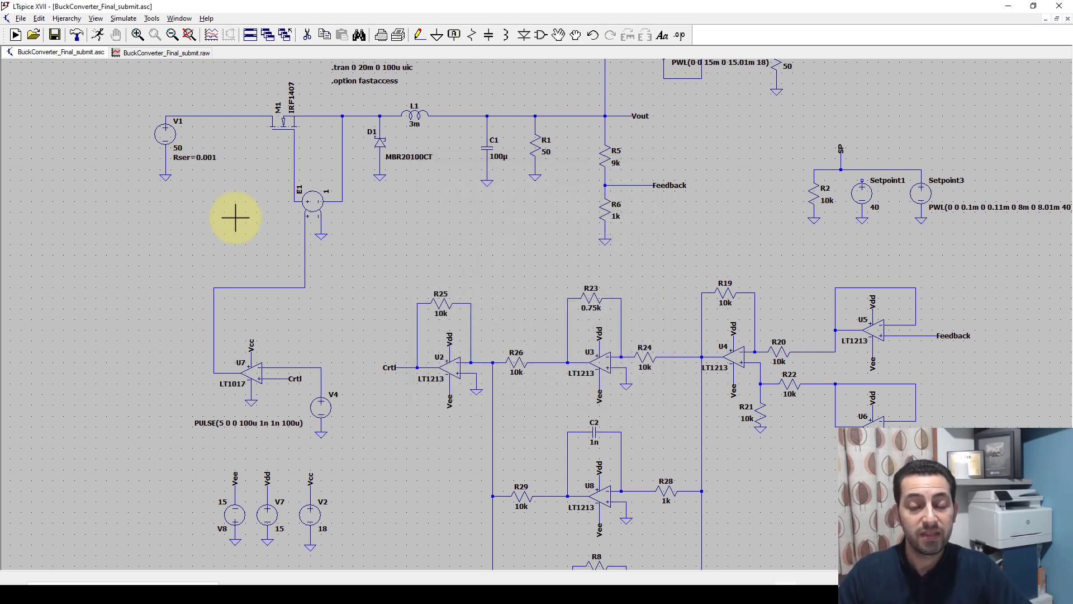
- Check the series resistance setting of input source V1, leaving its properties as they are
drag(232, 221, 229, 258)
scroll(246, 149, up, 2)
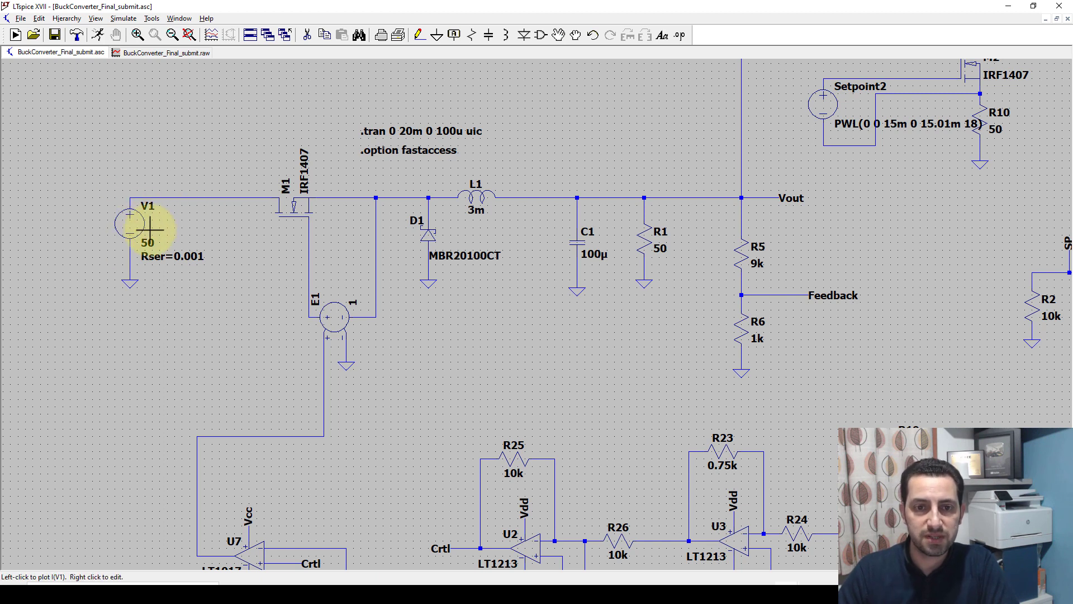
right_click(136, 216)
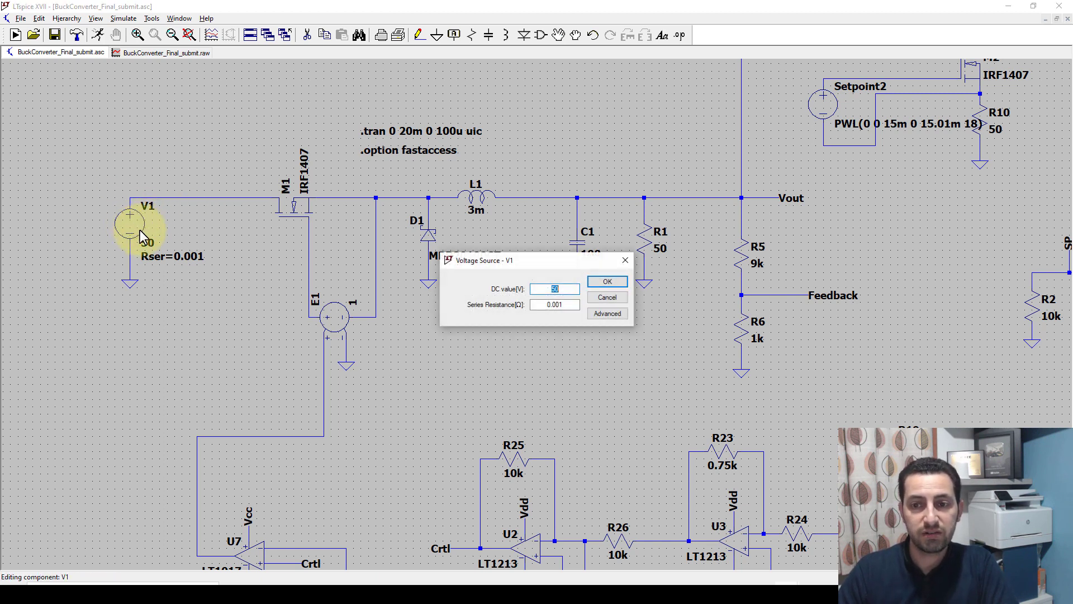
double_click(558, 305)
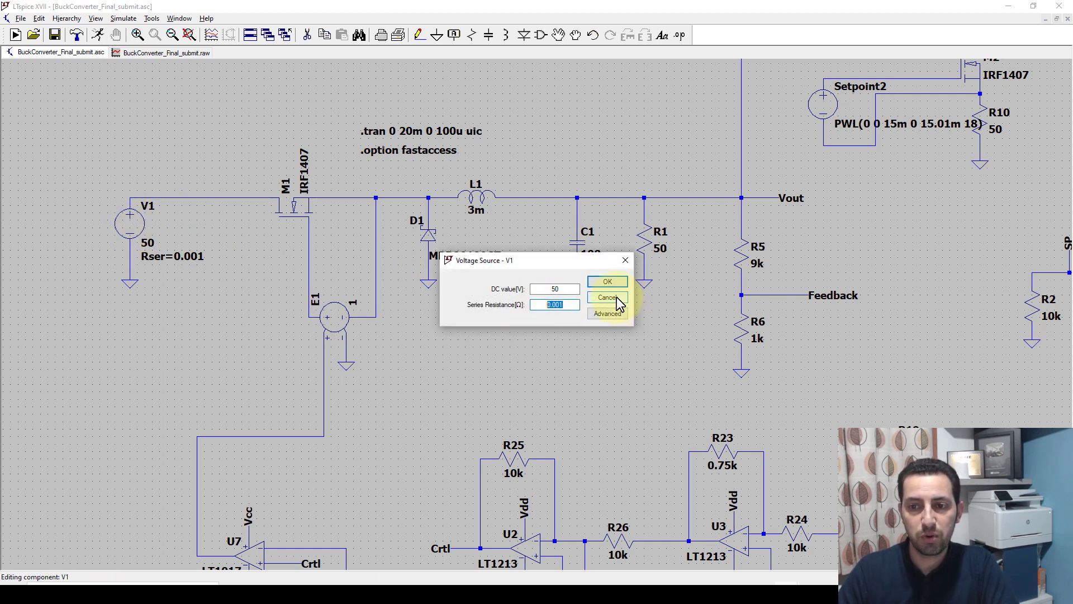
click(618, 301)
- Check the series resistance of inductor L1 and the equivalent series resistance of capacitor C1 in their component properties
click(472, 198)
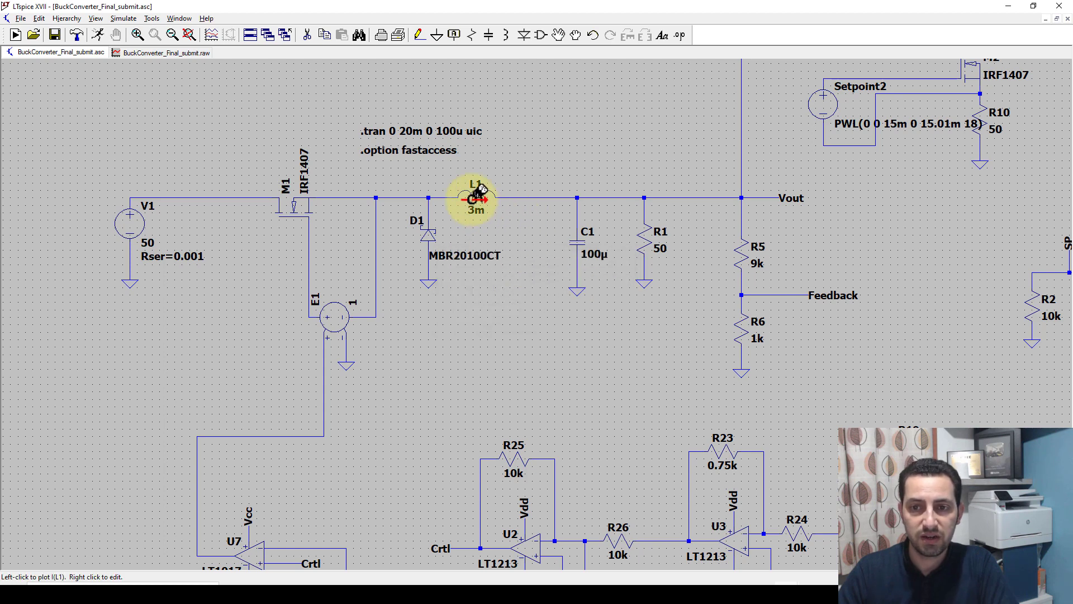
right_click(474, 195)
double_click(592, 319)
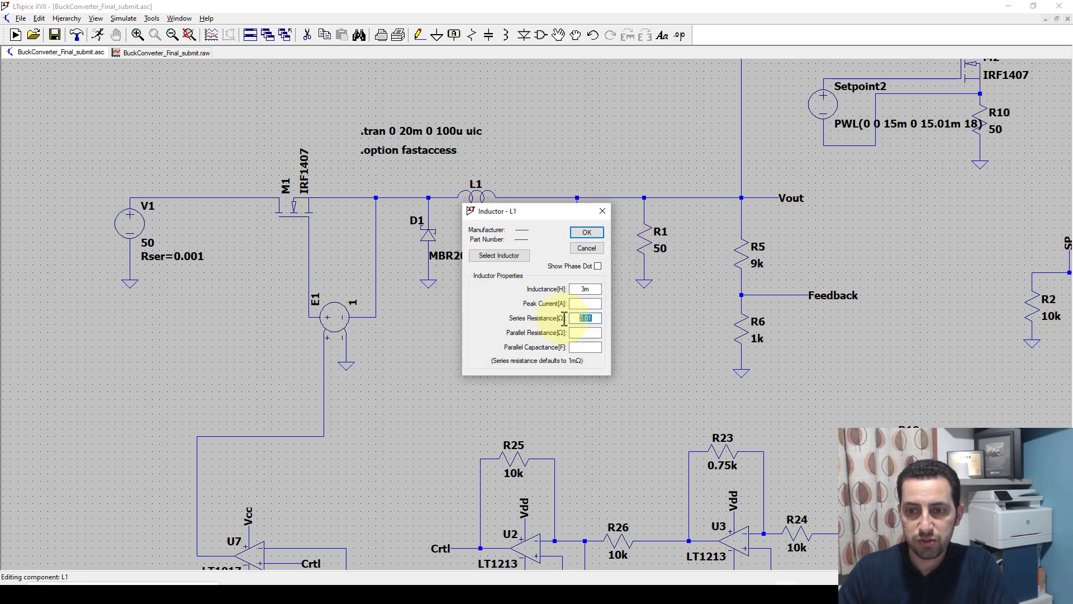
click(588, 250)
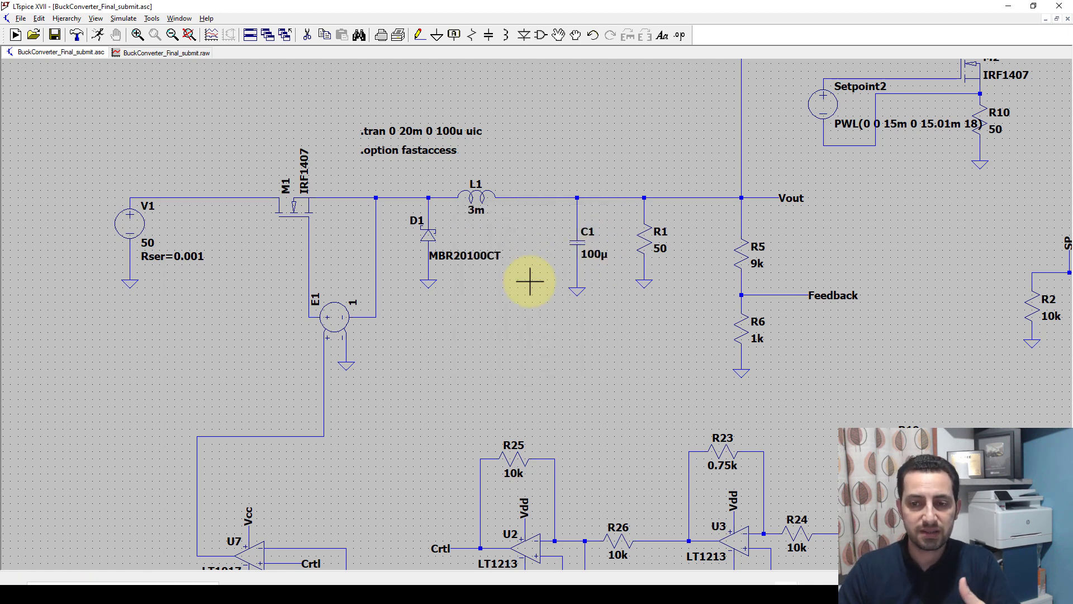
right_click(582, 238)
double_click(589, 320)
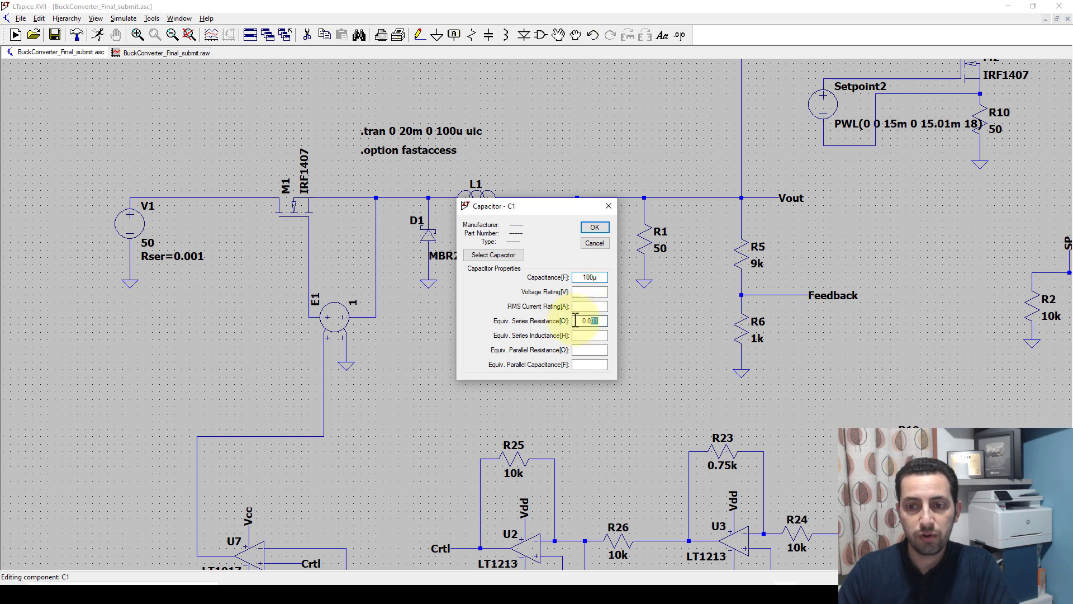
click(594, 244)
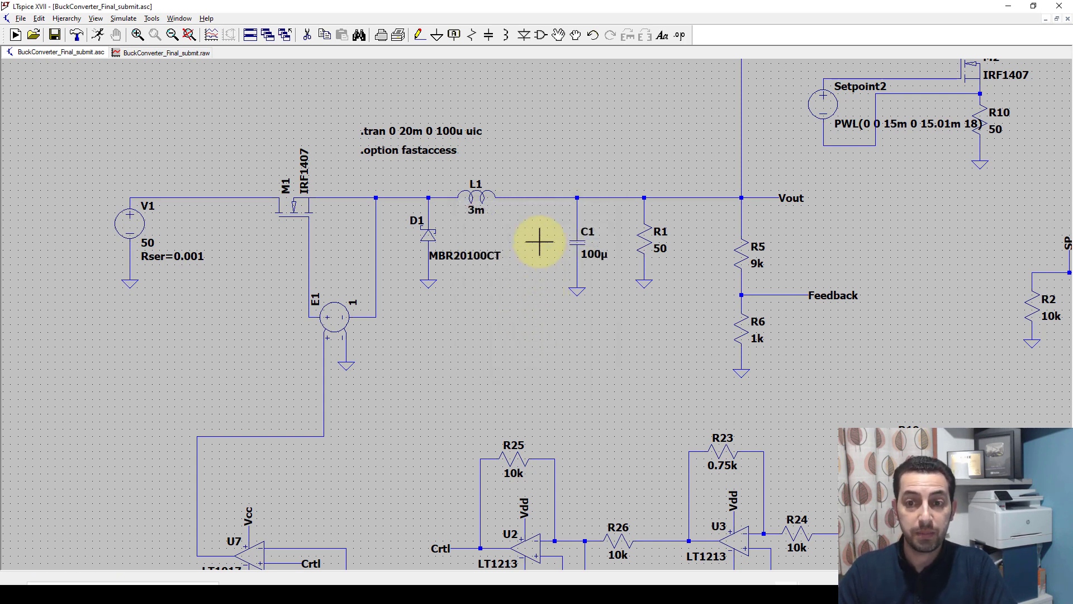
- Set the transient simulation's maximum timestep to 100u and disable skipping of the initial operating point solution
scroll(530, 273, up, 1)
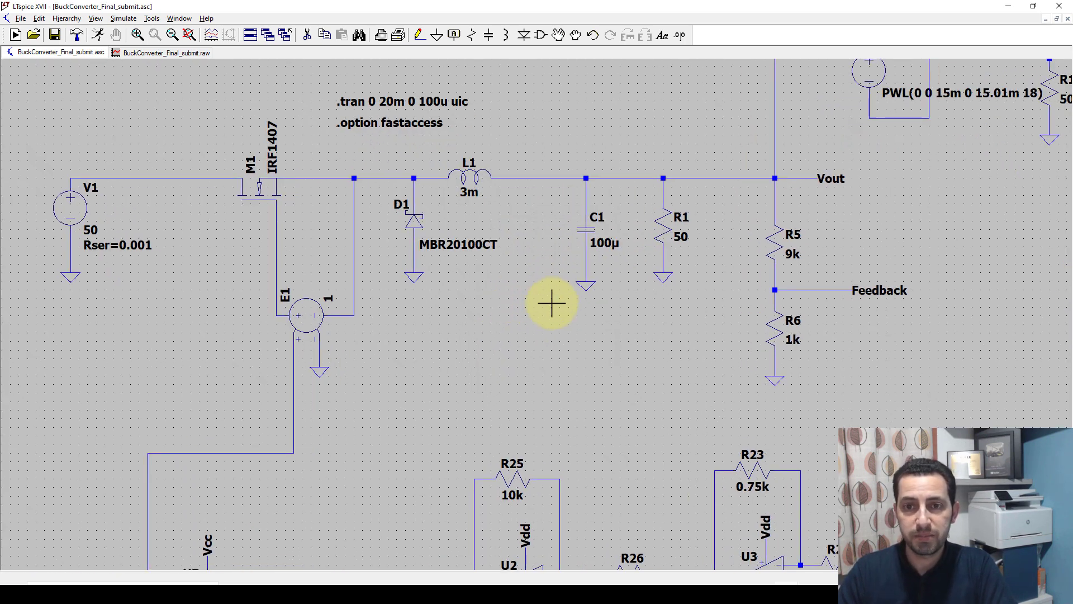
scroll(551, 302, down, 2)
scroll(519, 149, up, 1)
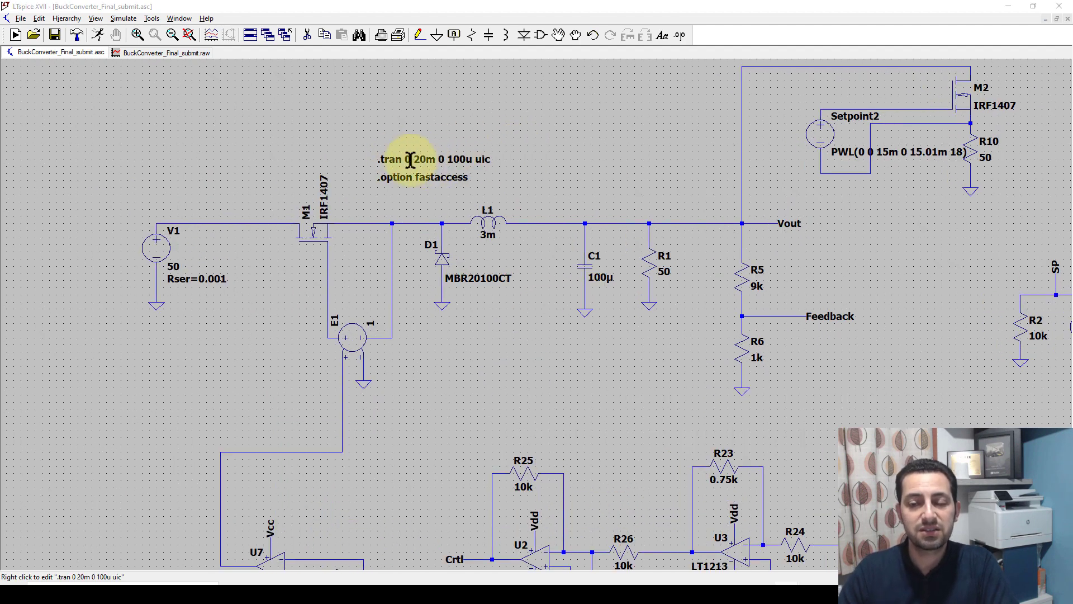
right_click(410, 160)
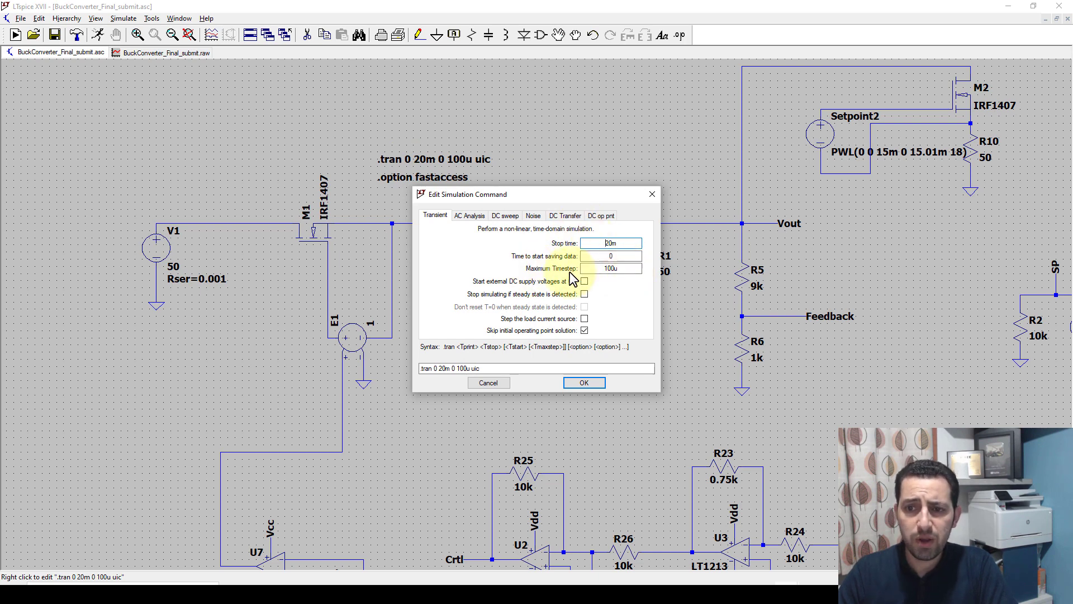
double_click(625, 269)
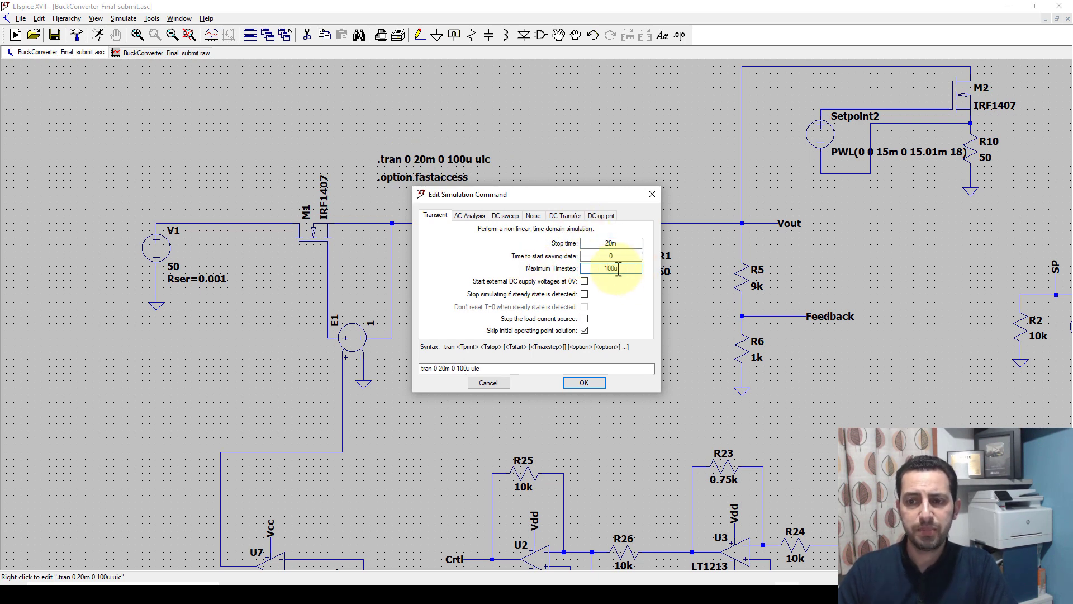
key(BackSpace)
key(BackSpace)
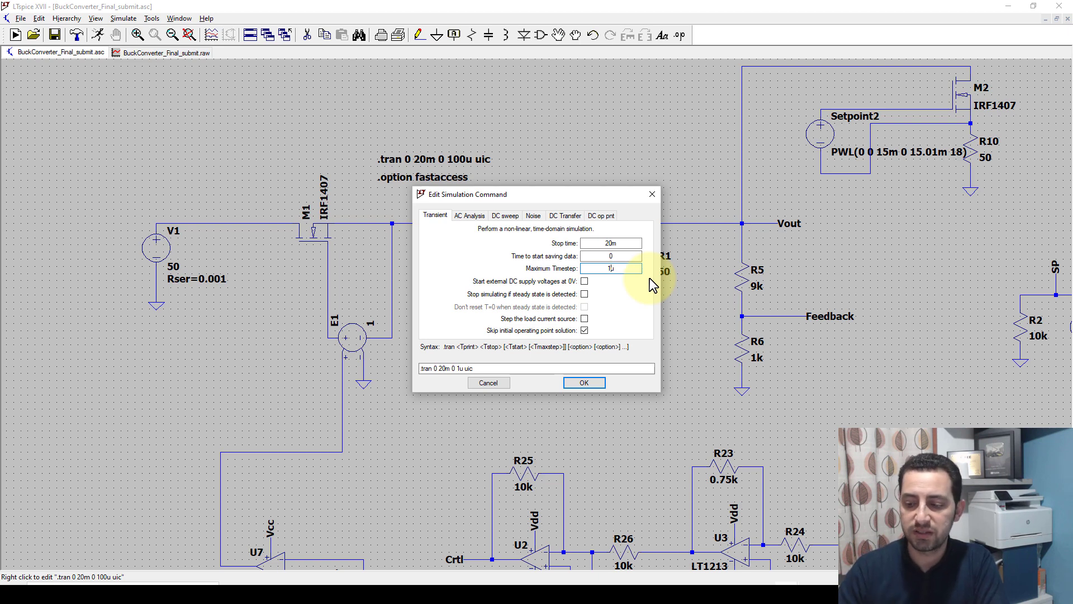
text(00)
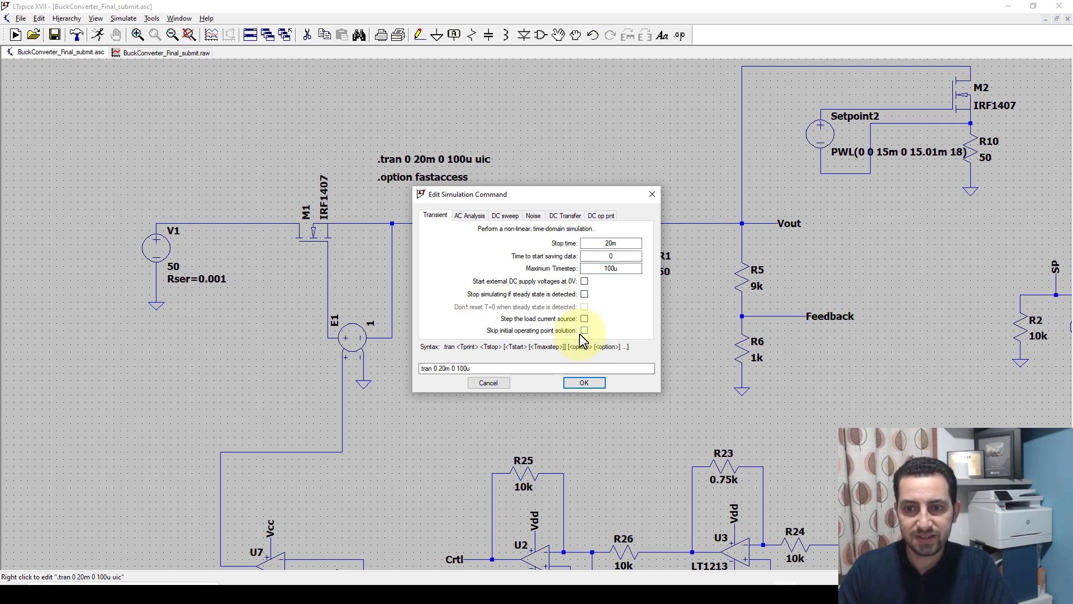
click(584, 382)
- Examine the op-amp controller, PWM comparator and buck power stage, including the simulation directives above L1
scroll(482, 239, down, 1)
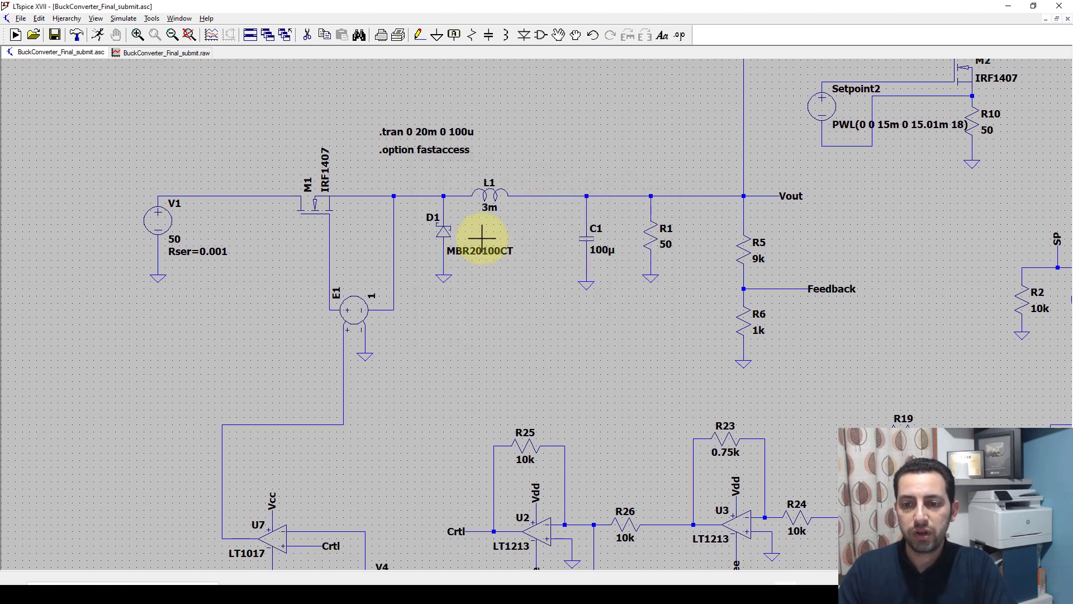
scroll(482, 239, down, 5)
scroll(545, 206, up, 1)
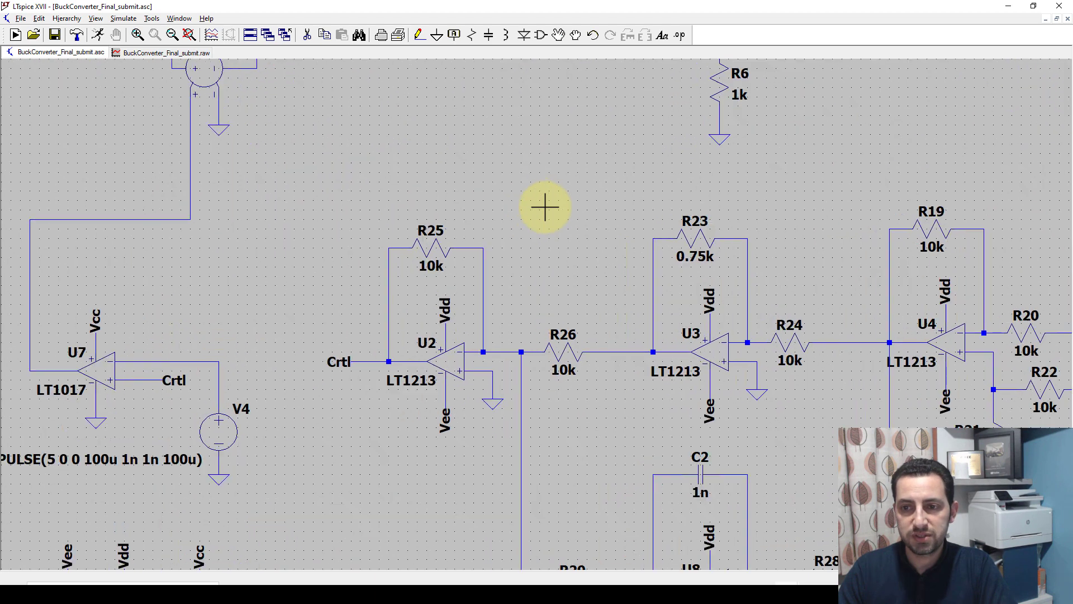
scroll(545, 207, down, 2)
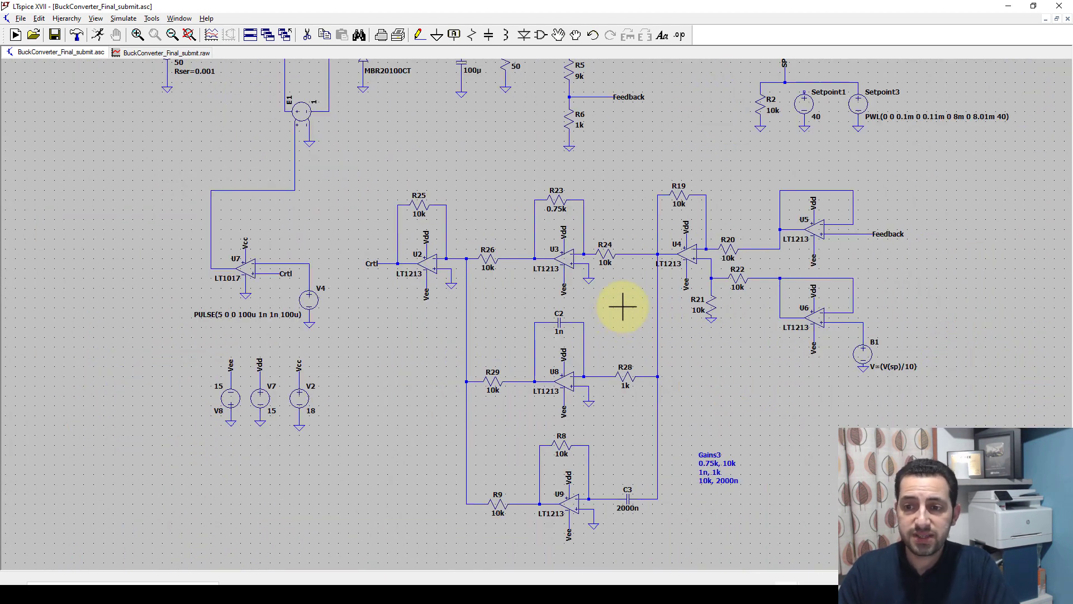
drag(622, 307, 629, 402)
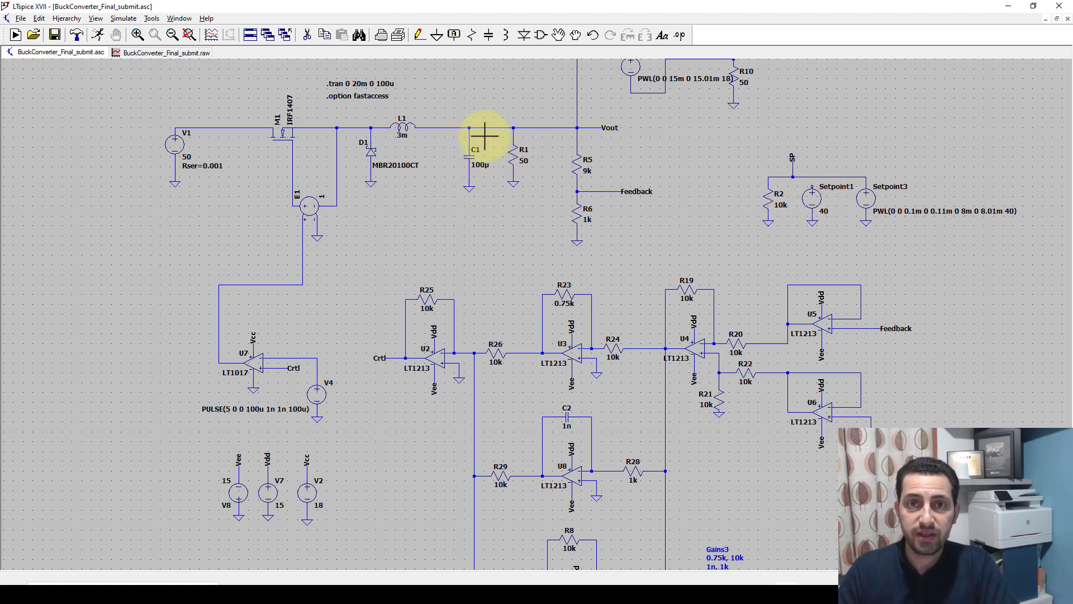
drag(443, 220, 492, 292)
scroll(438, 180, up, 3)
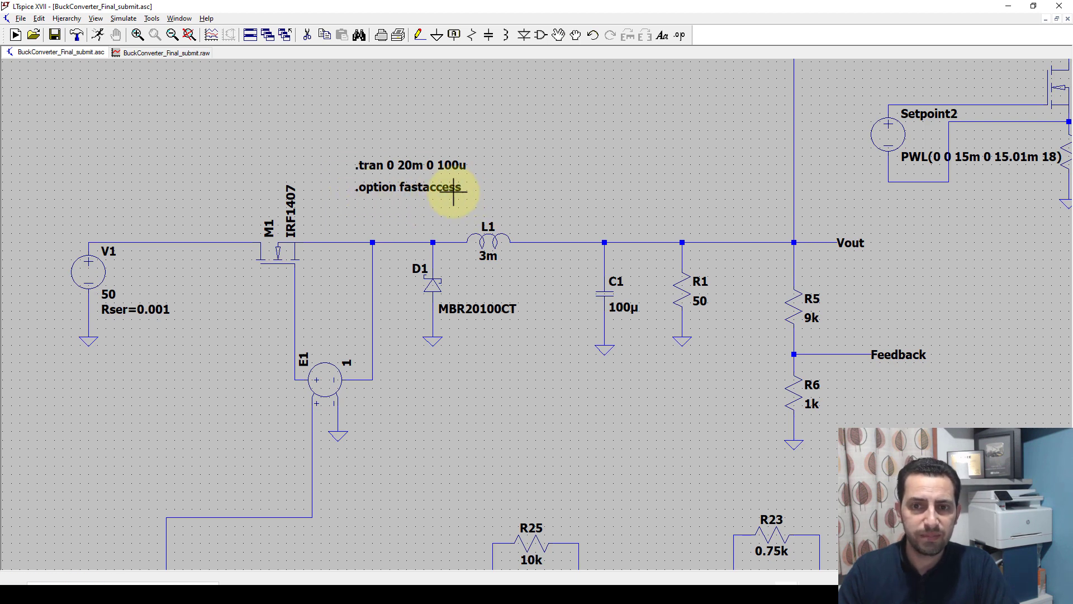
scroll(427, 208, down, 3)
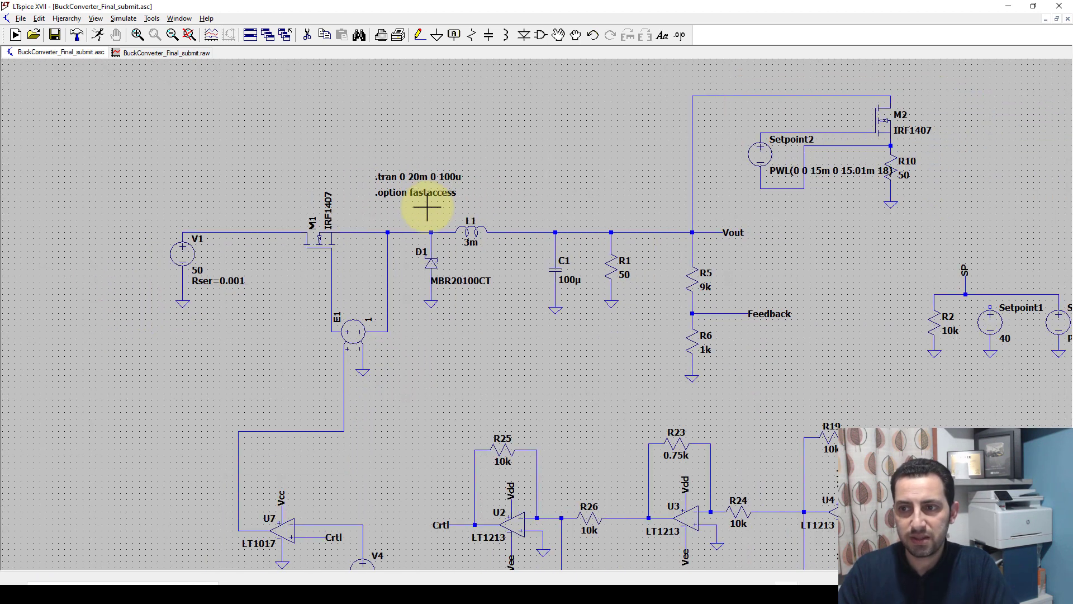
drag(529, 347, 492, 148)
drag(399, 151, 395, 347)
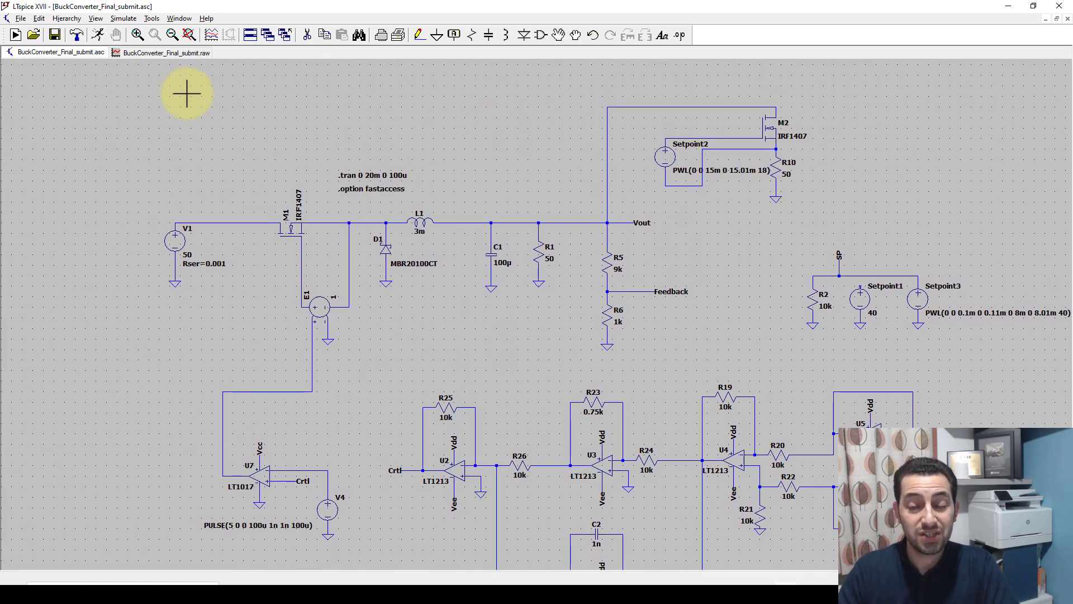
drag(239, 134, 235, 96)
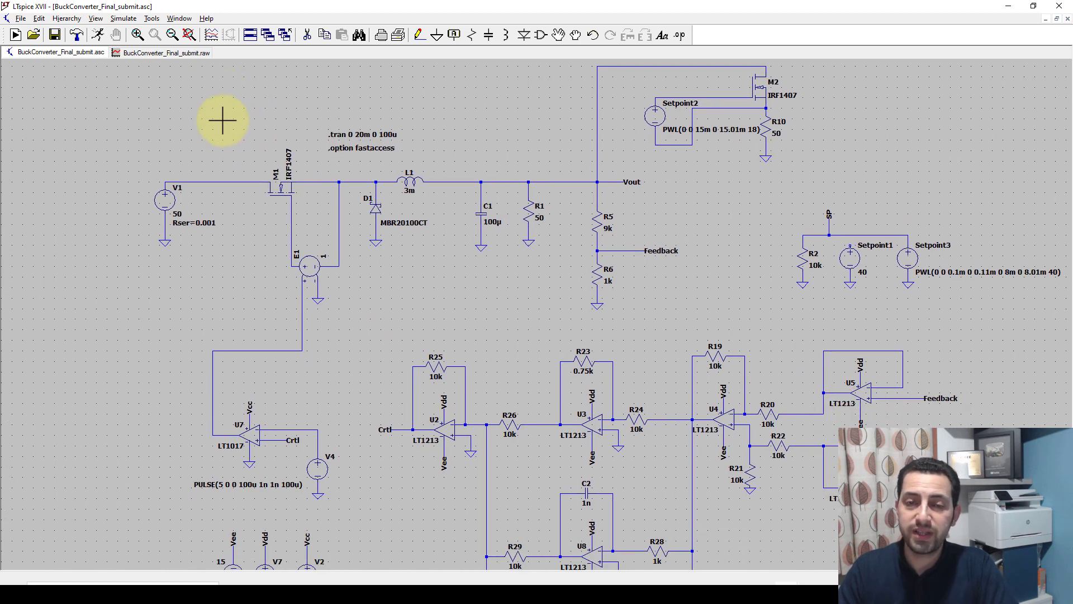
- Bring up the V(vout) and V(sp) waveforms beside the schematic and inspect the Setpoint1 and Setpoint3 sources
click(179, 54)
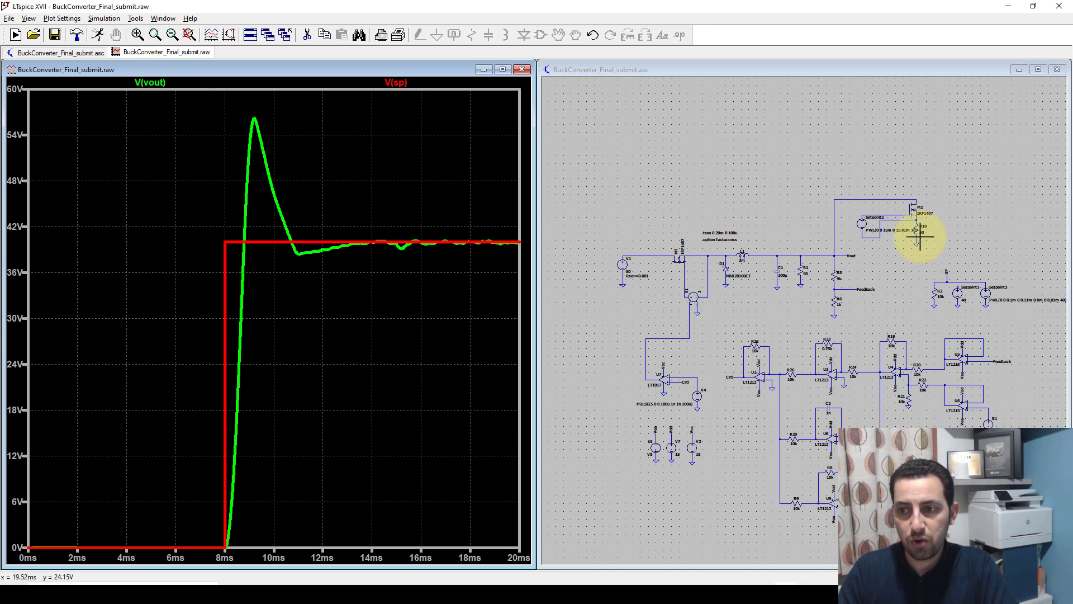
scroll(1020, 304, up, 3)
drag(1003, 316, 910, 307)
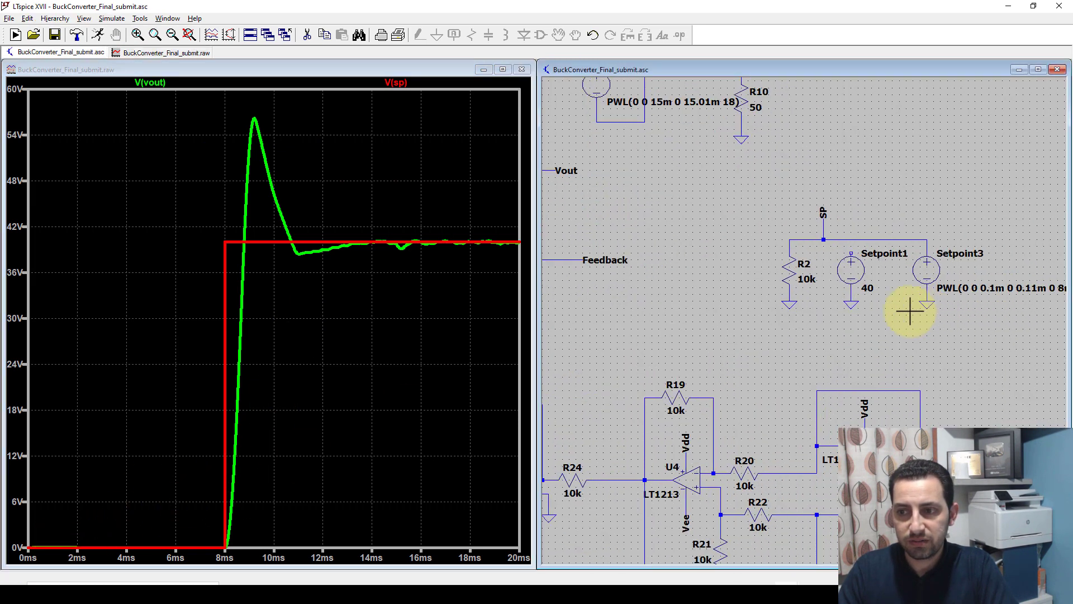
- Measure the V(vout) dip around the 15 ms load step driven by Setpoint2, and restore the full waveform view
scroll(910, 307, up, 1)
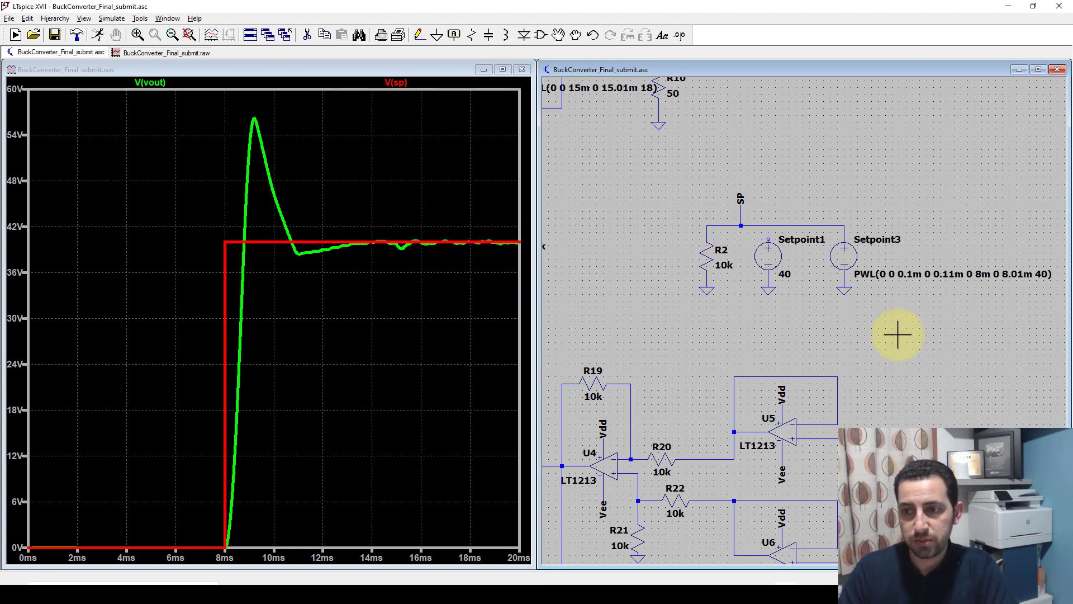
drag(688, 262, 857, 352)
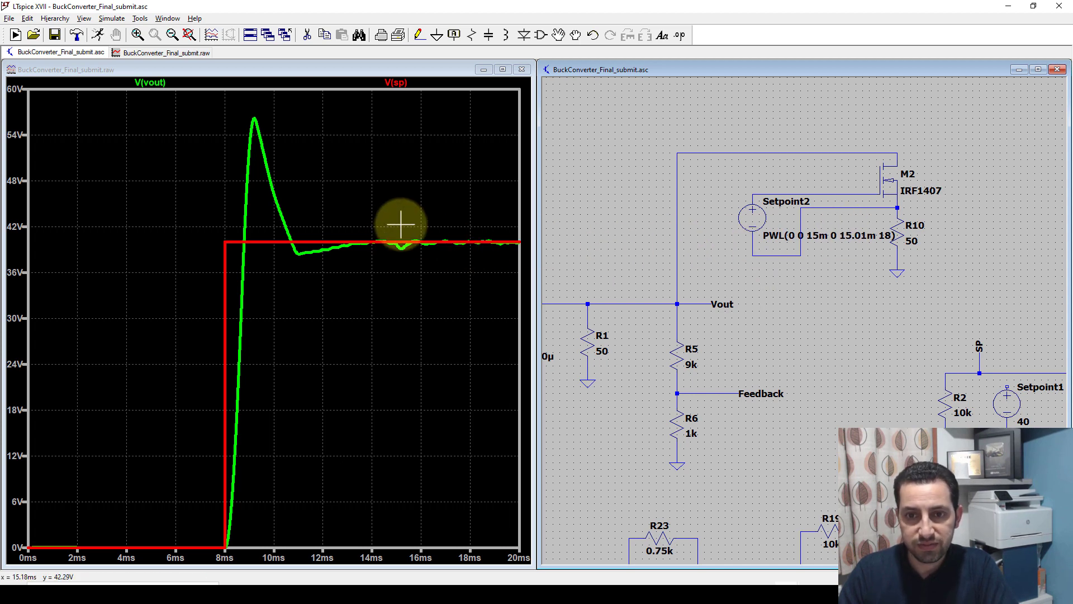
drag(366, 191, 520, 281)
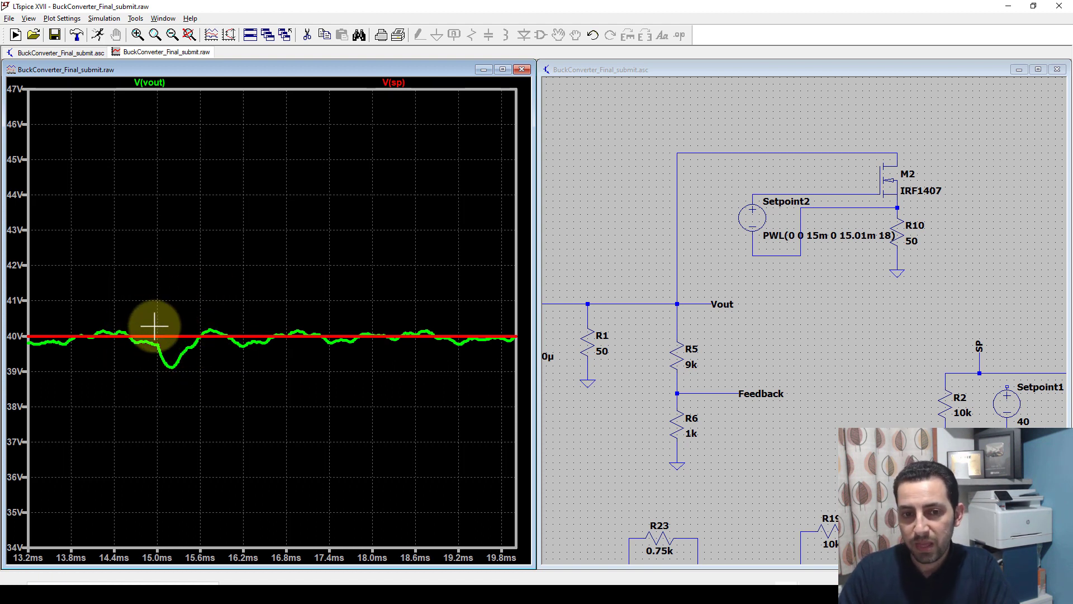
drag(134, 305, 219, 376)
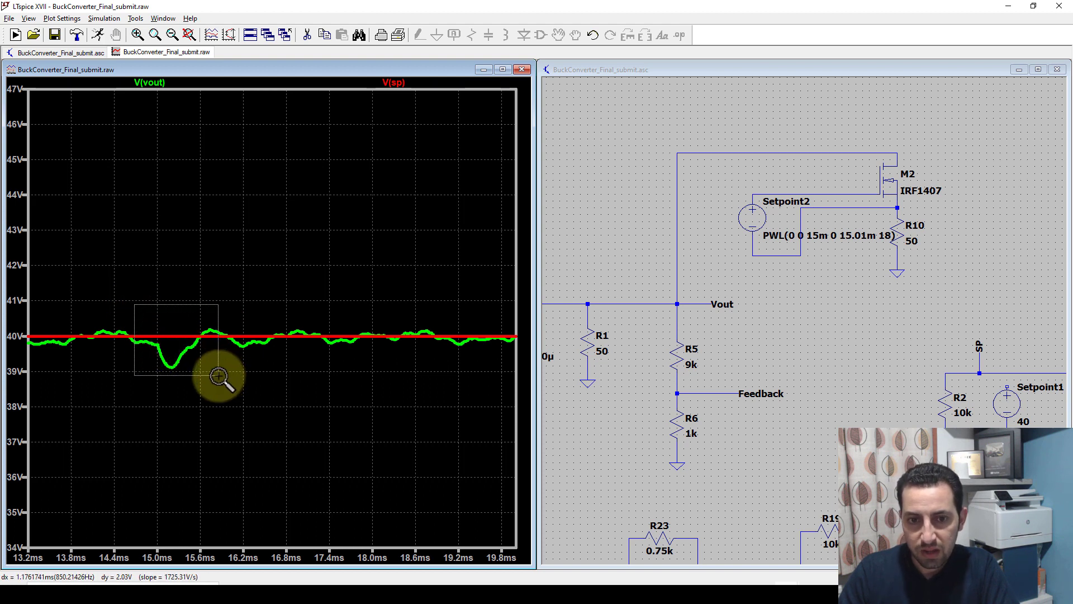
drag(155, 300, 257, 370)
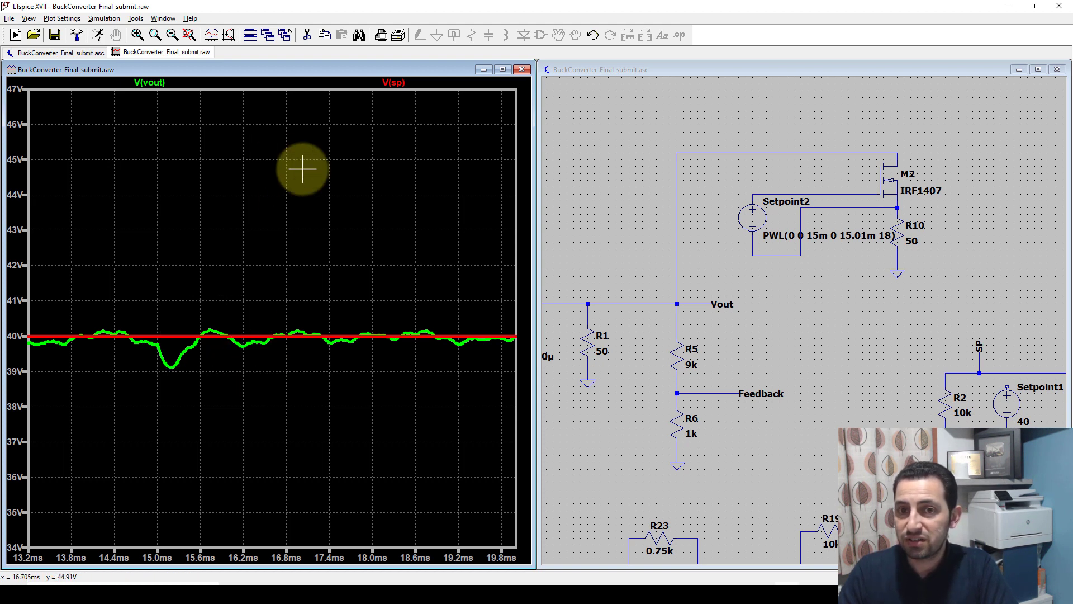
right_click(336, 170)
click(372, 179)
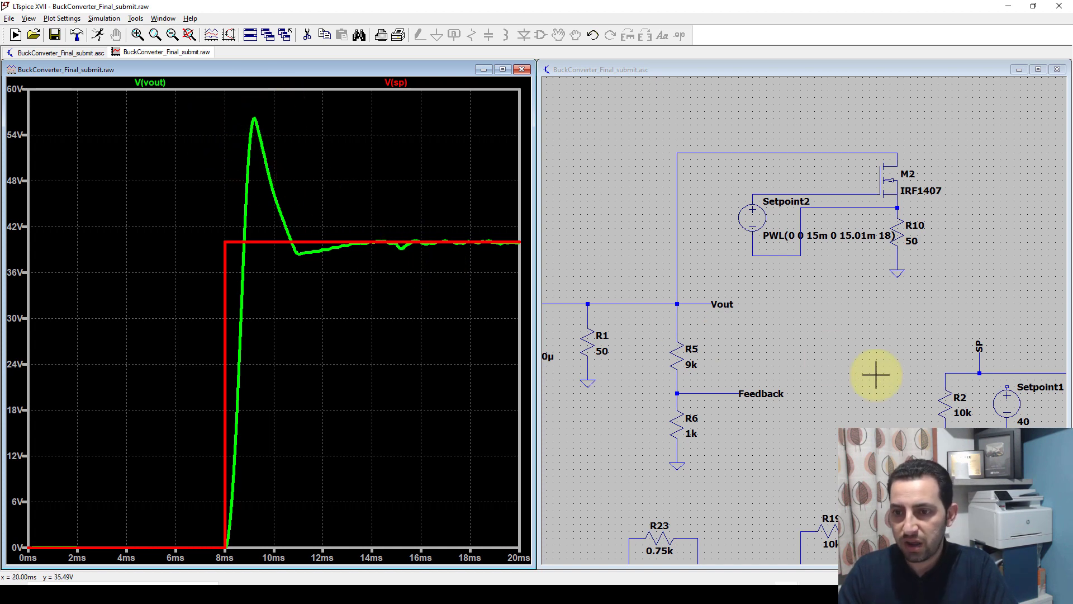
- Examine the op-amp controller branches, including the R23, C2 and C3 gain components
scroll(862, 347, up, 2)
scroll(863, 352, down, 3)
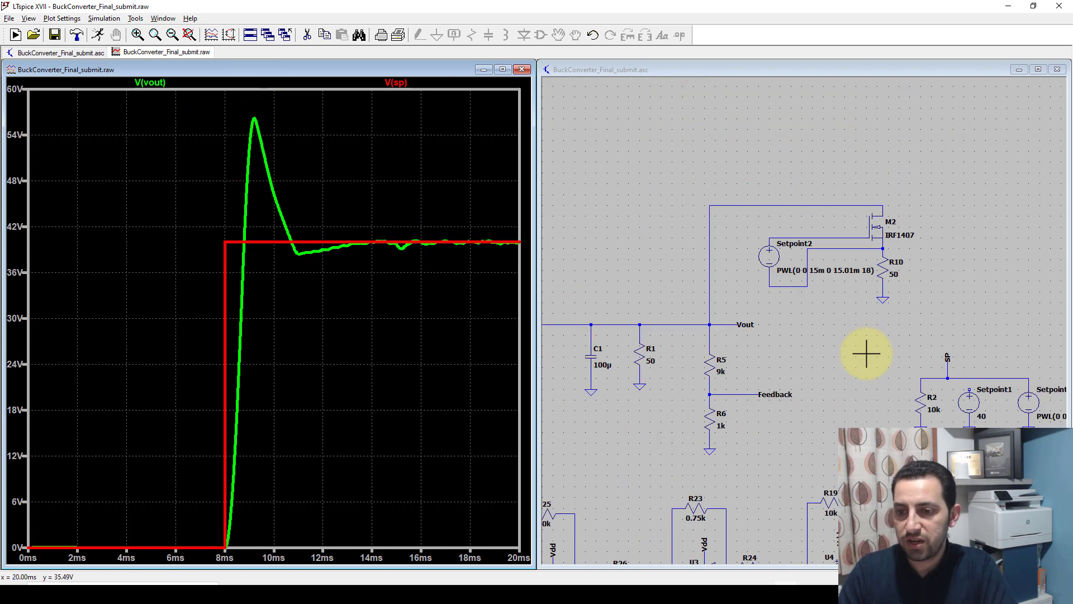
drag(795, 434, 843, 228)
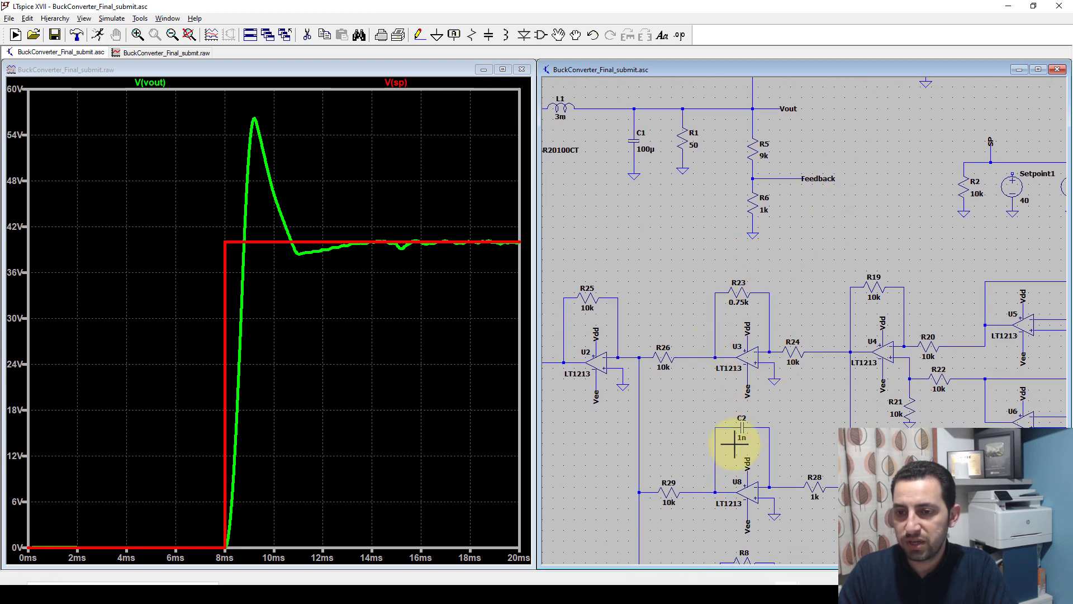
drag(682, 300, 678, 201)
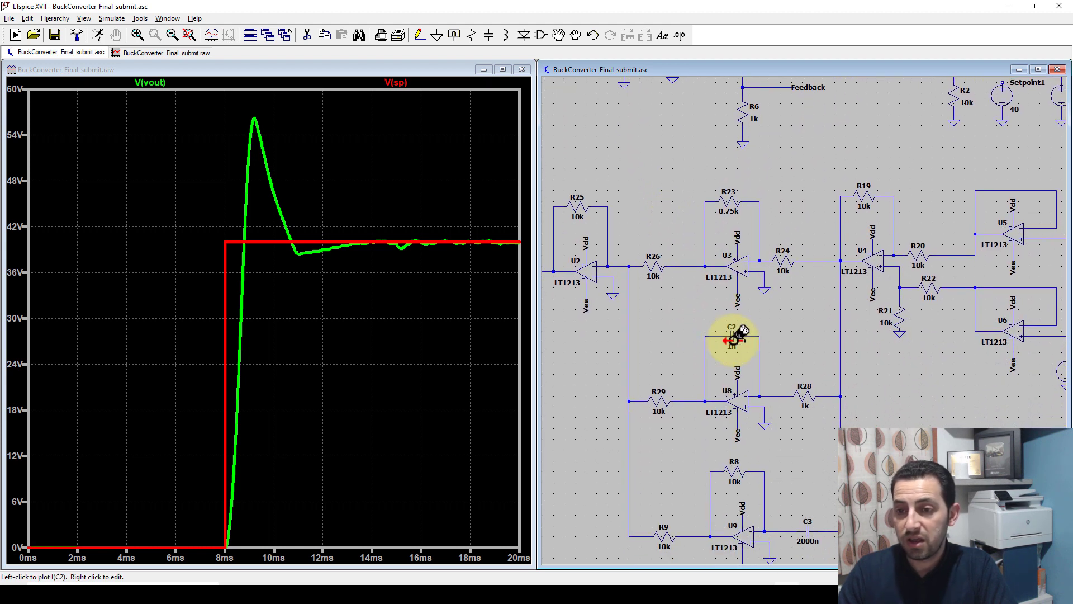
drag(694, 307, 676, 280)
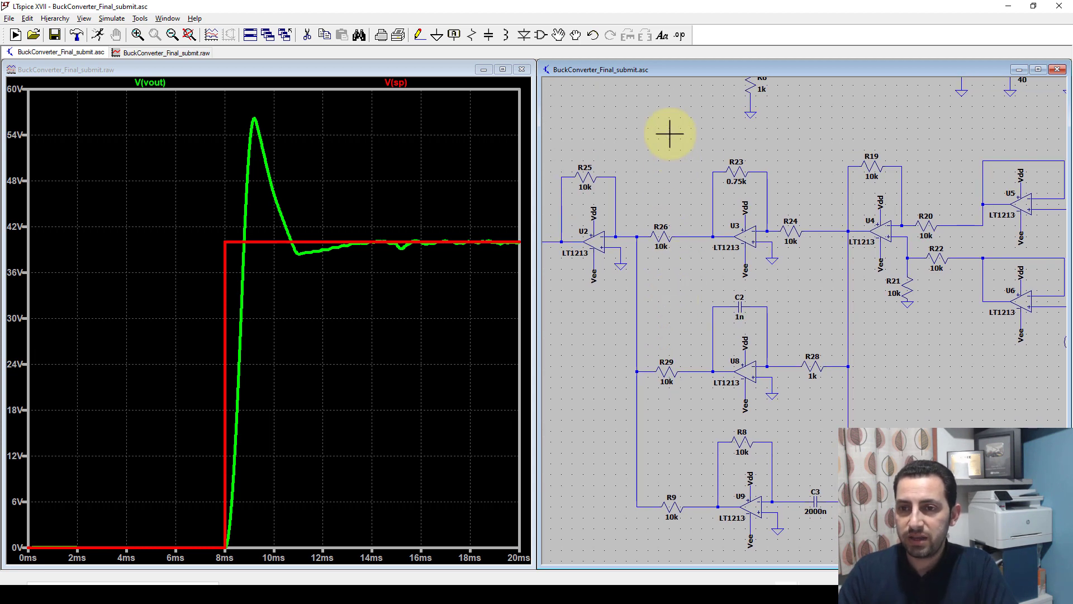
- Check the transient settings of the .tran directive above L1 and leave them without applying changes
drag(668, 135, 777, 357)
drag(718, 201, 781, 220)
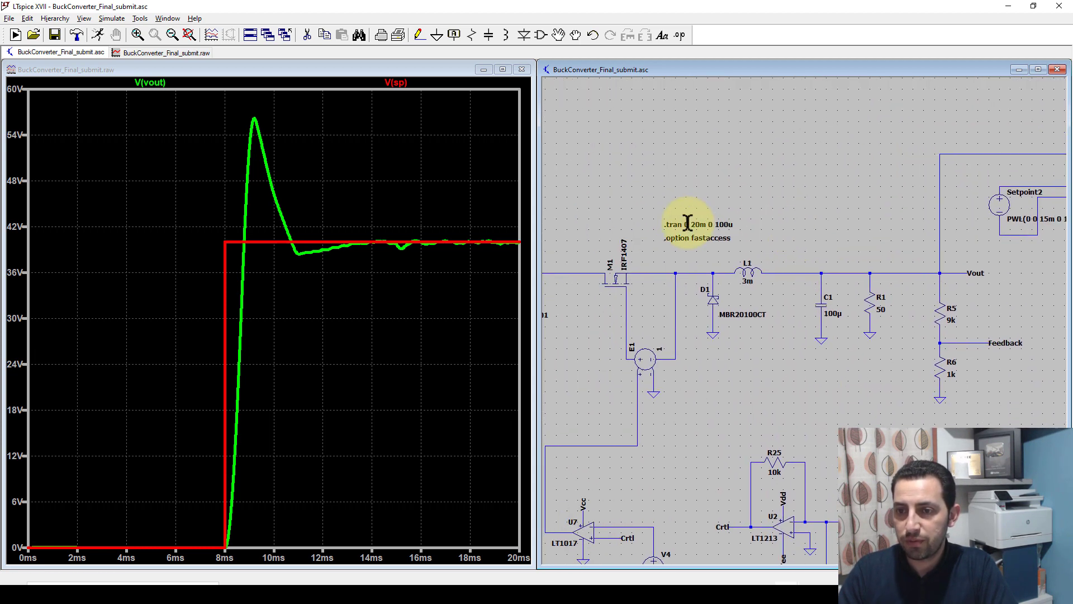
right_click(711, 226)
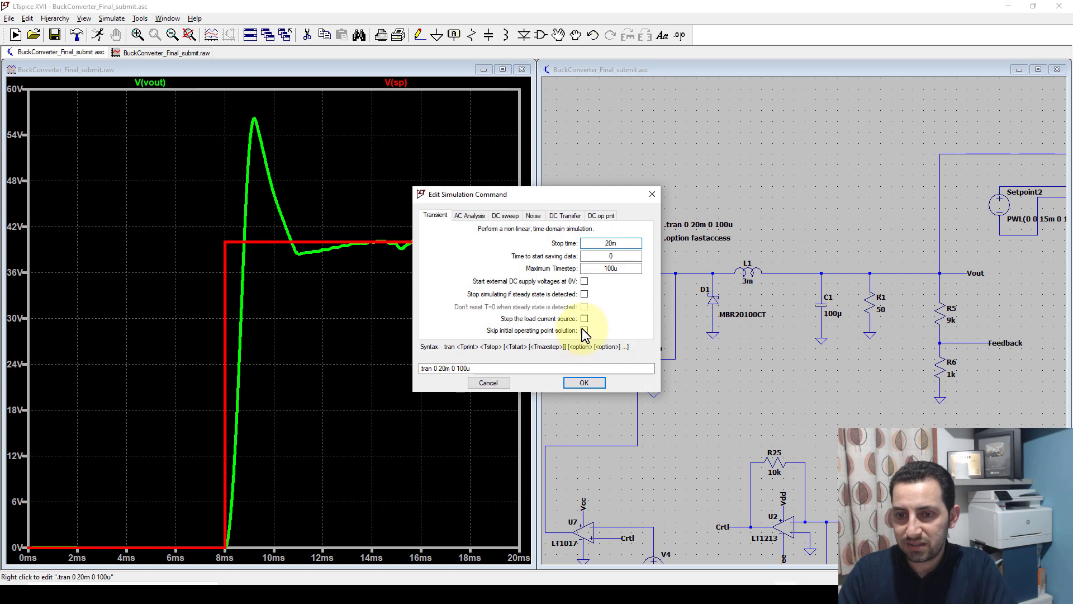
click(489, 383)
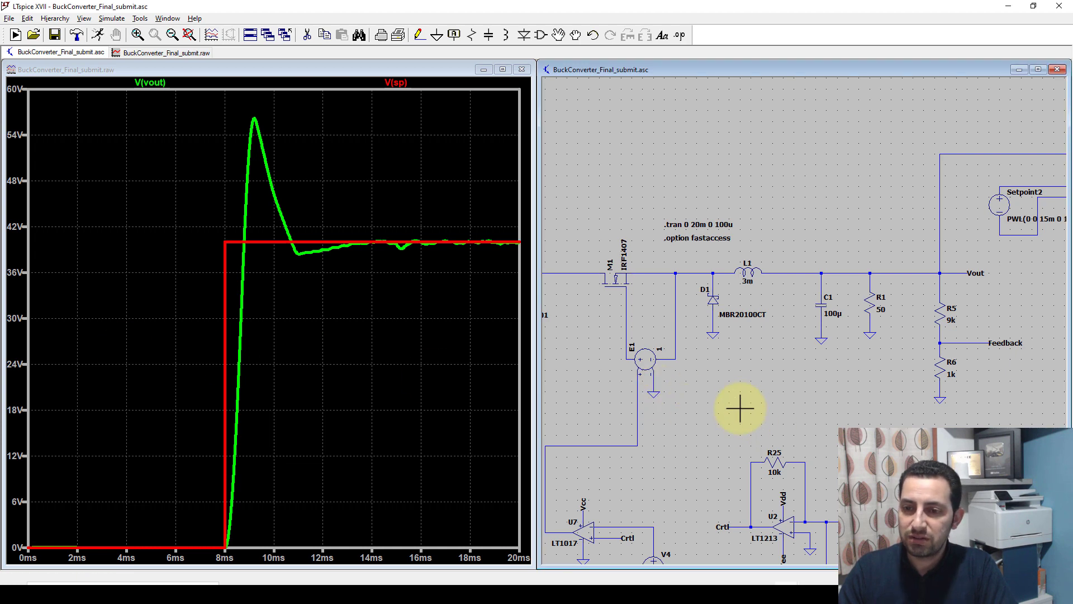
- Run the transient simulation with the current .tran settings and halt it partway through
drag(740, 407, 807, 286)
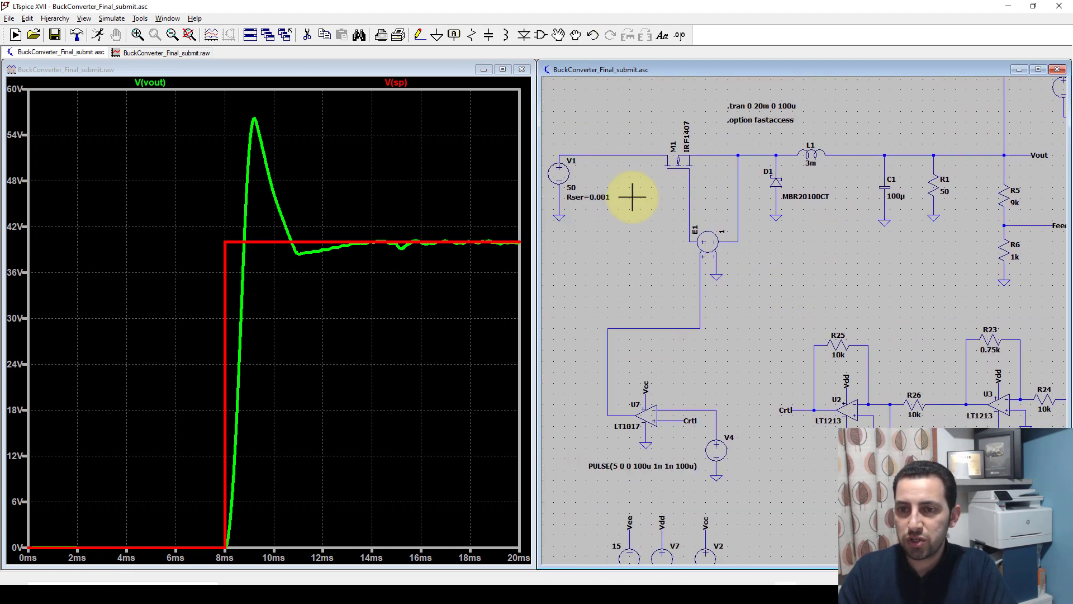
click(99, 39)
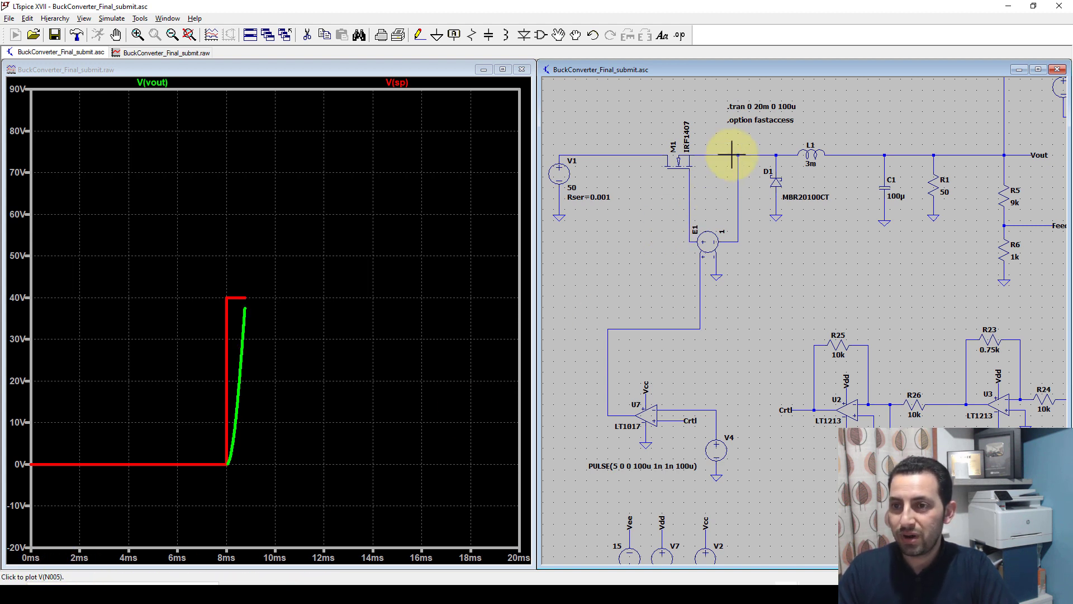
drag(817, 106, 821, 133)
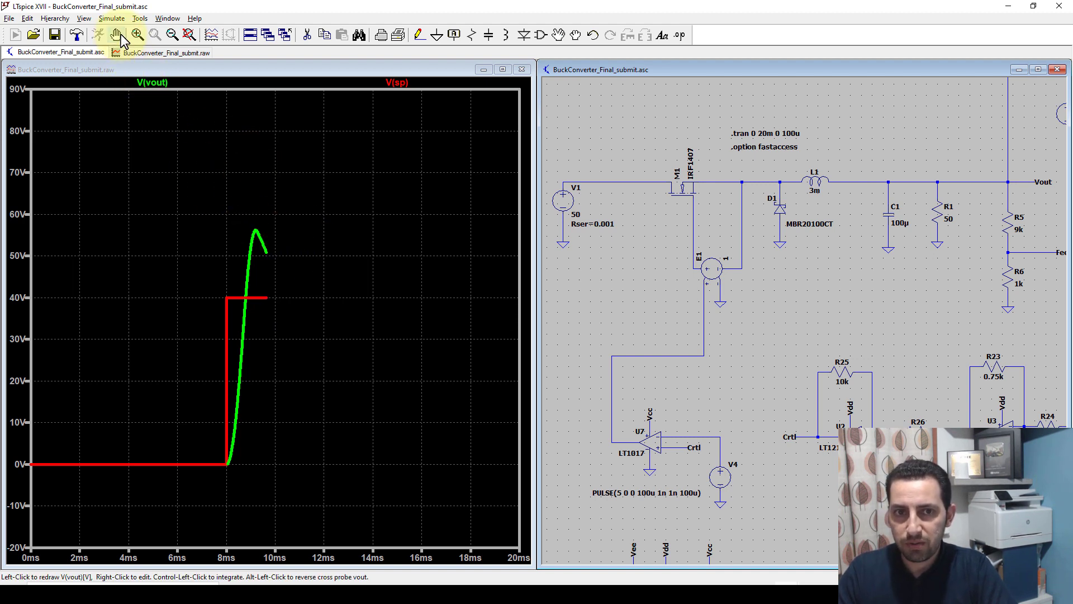
- Enable skipping of the initial operating point solution in the transient simulation command
right_click(762, 136)
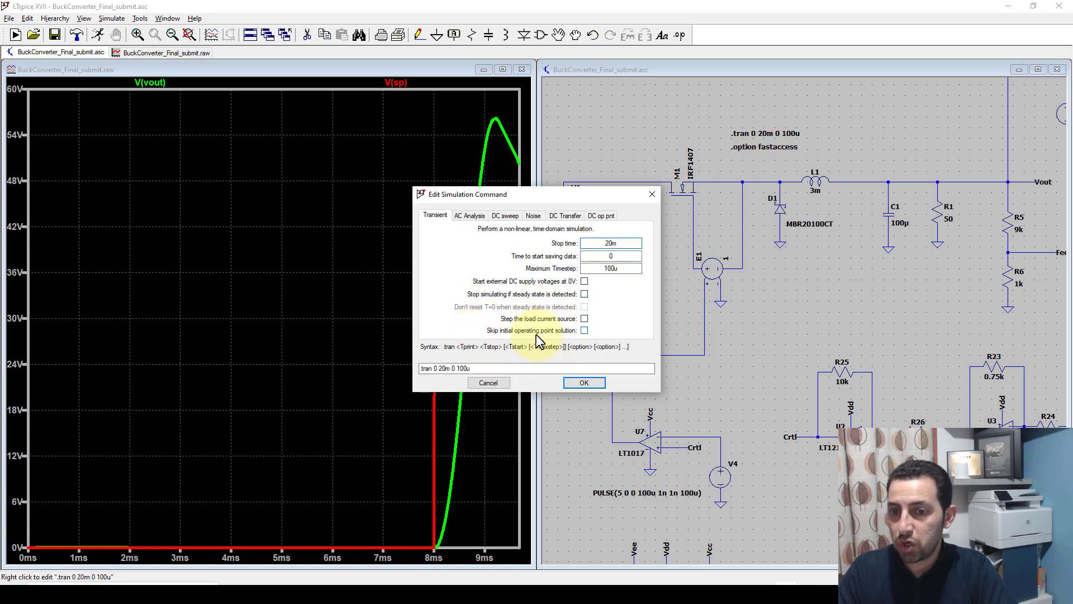
click(584, 330)
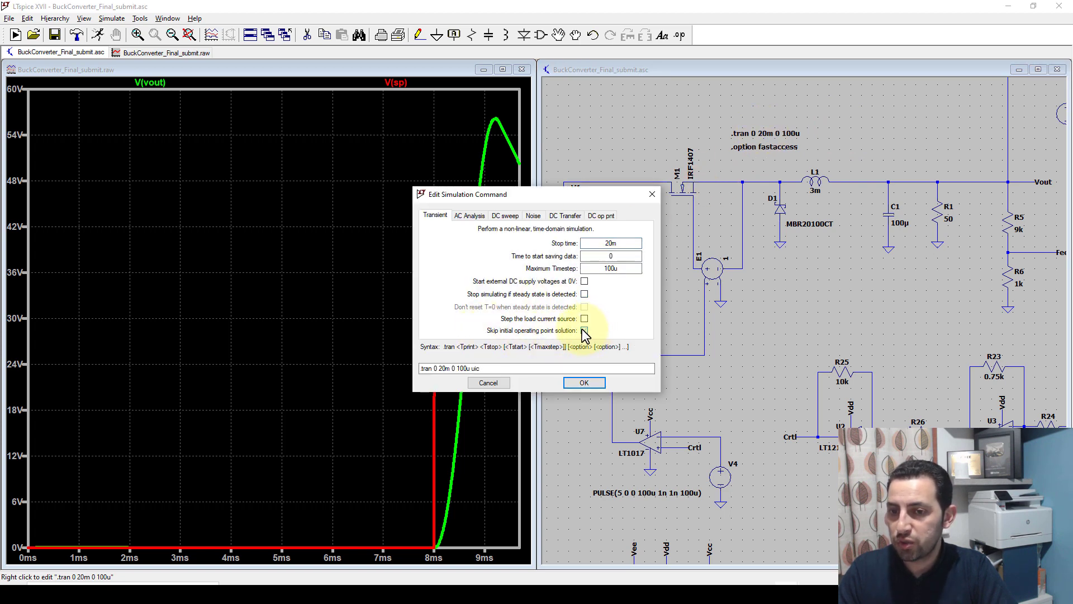
click(592, 386)
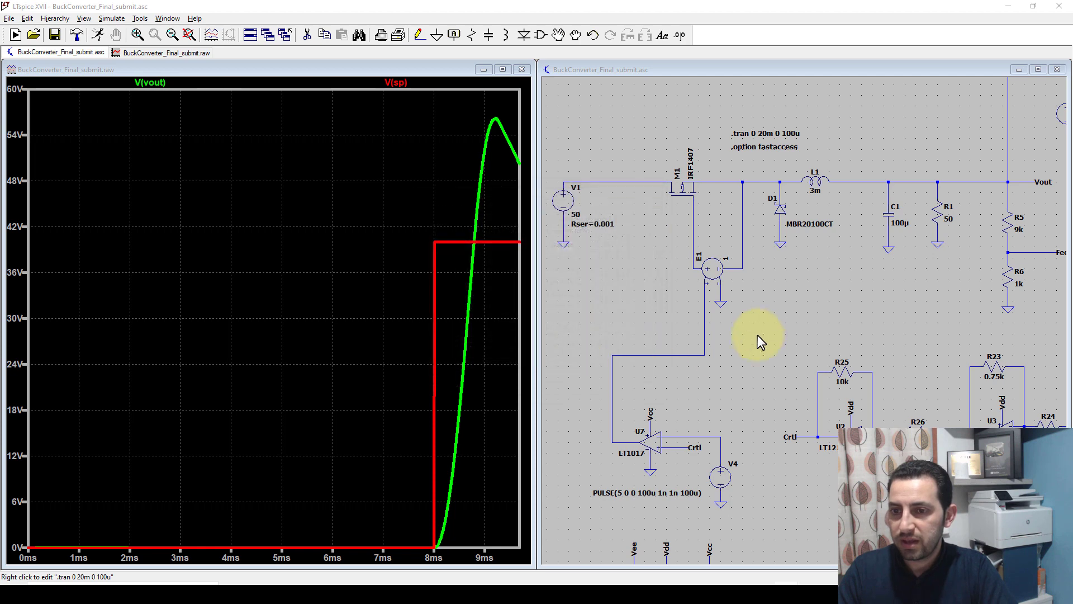
- Run the transient simulation and fit the V(vout) and V(sp) plot to its data
click(99, 37)
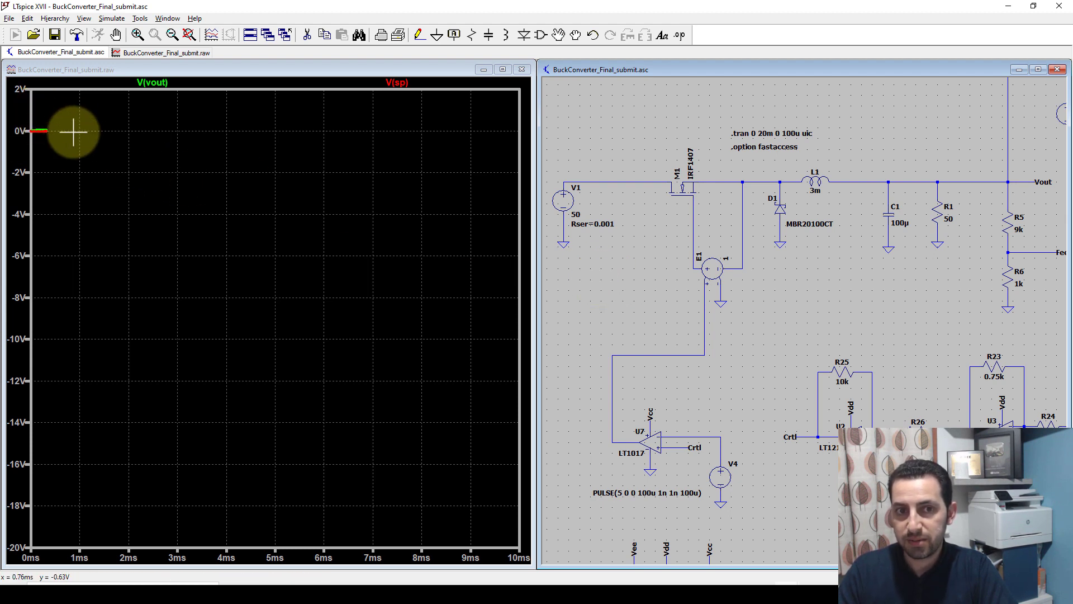
right_click(123, 176)
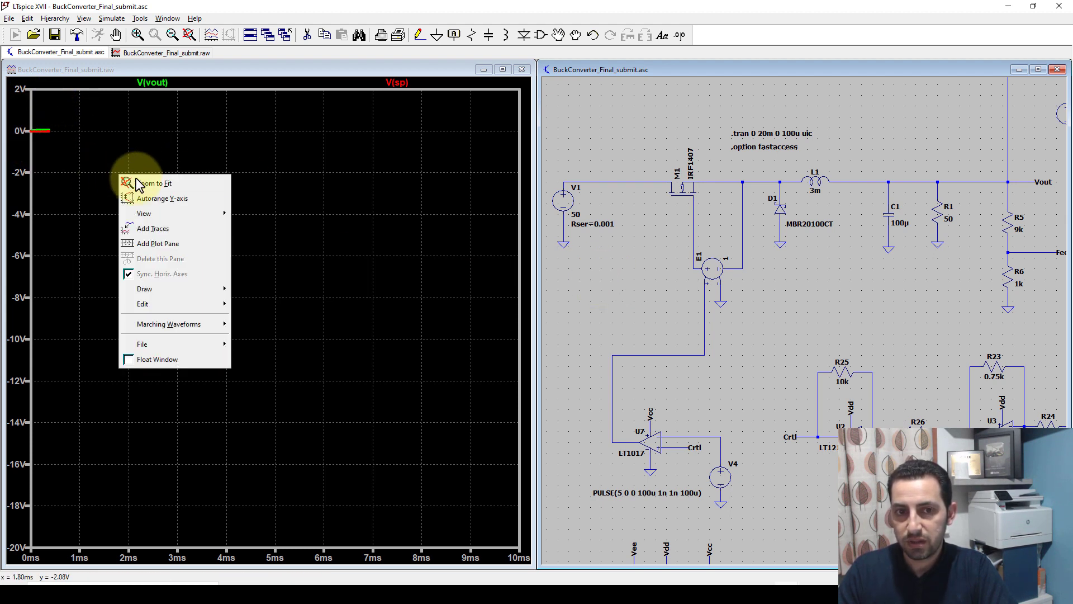
click(142, 183)
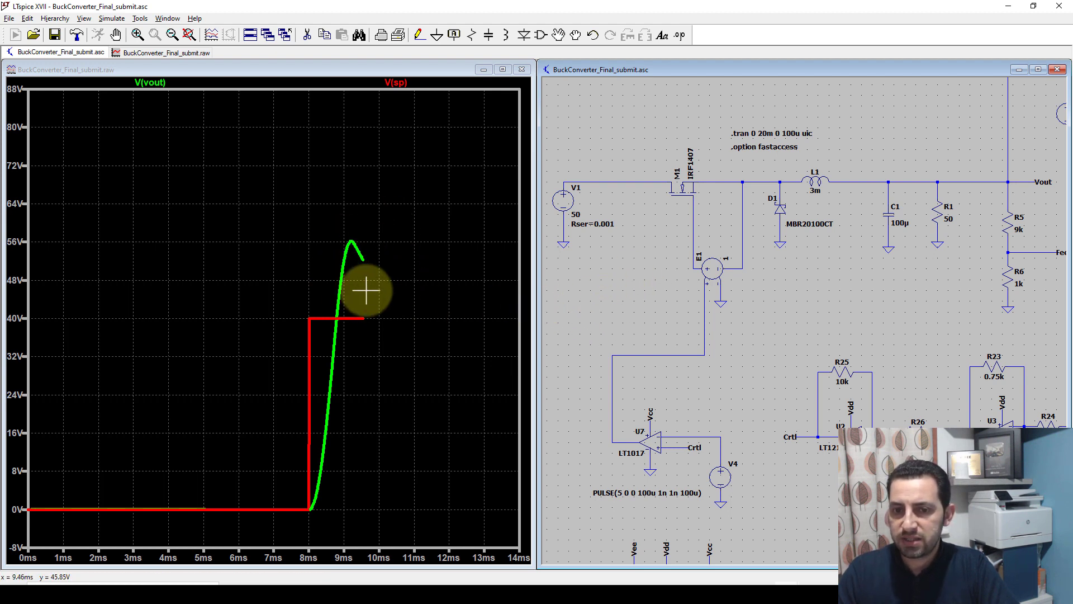
- Examine the feedback divider, the op-amp controller stages and the PWM comparator U7 with its V4 pulse source while the simulation runs
scroll(628, 307, down, 3)
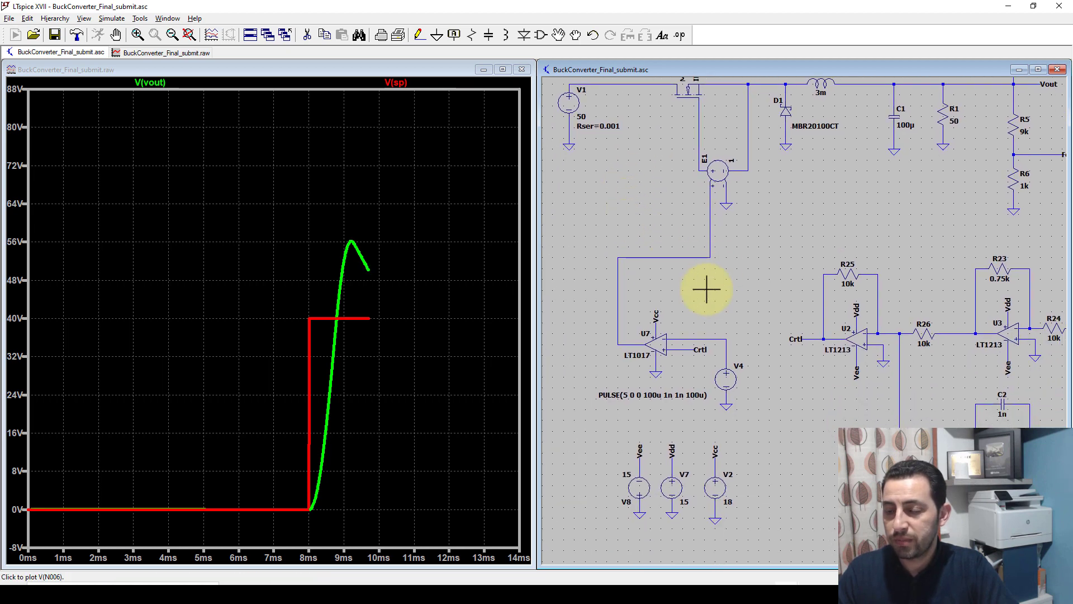
scroll(705, 289, up, 1)
scroll(704, 291, down, 3)
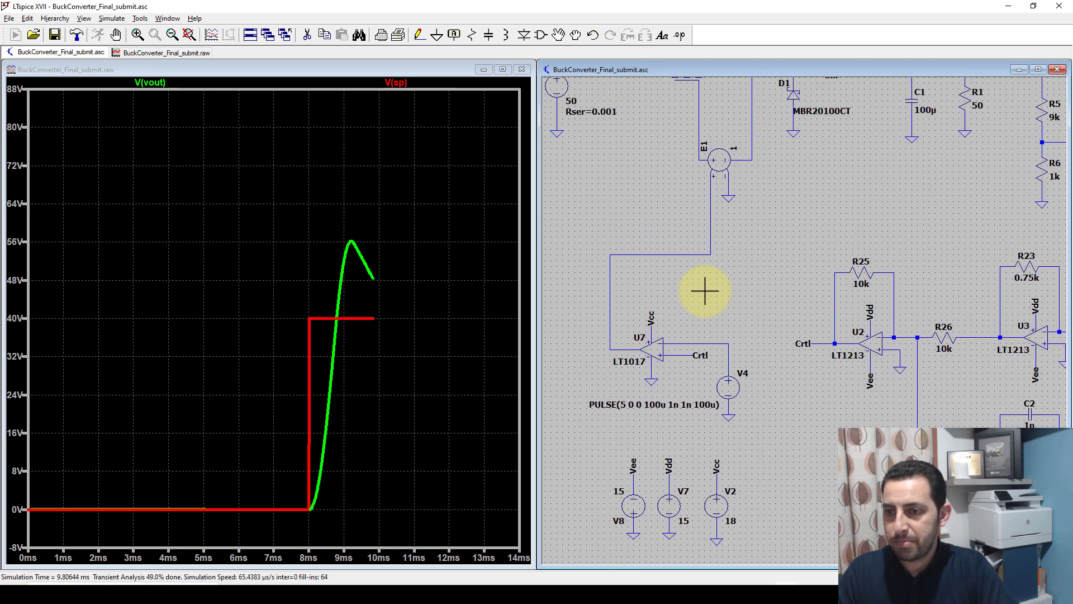
drag(826, 223, 693, 228)
drag(895, 229, 785, 260)
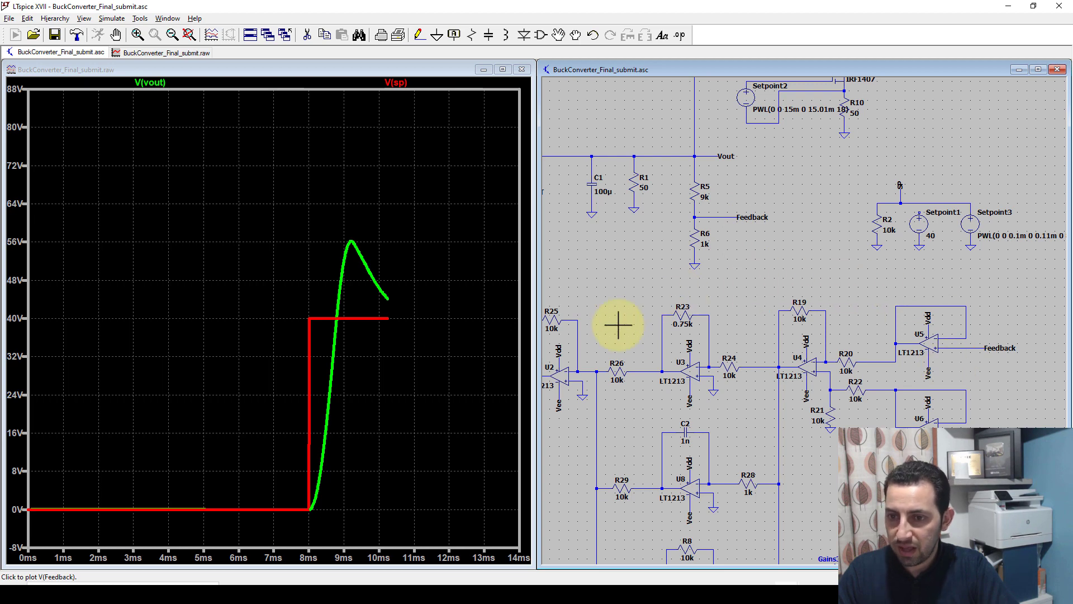
drag(629, 282, 680, 266)
drag(842, 271, 795, 248)
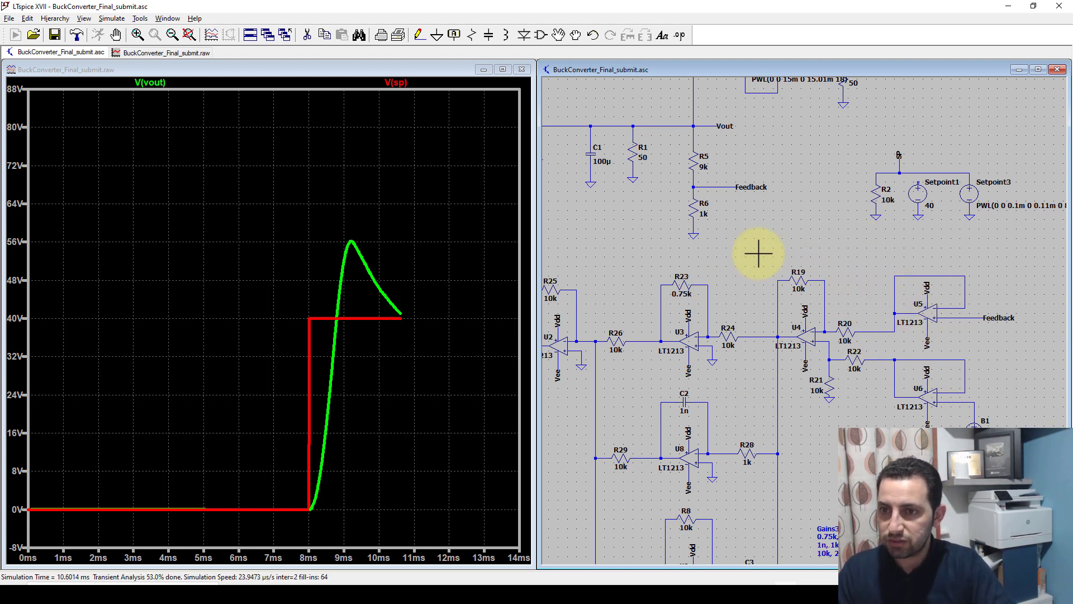
drag(743, 255, 734, 229)
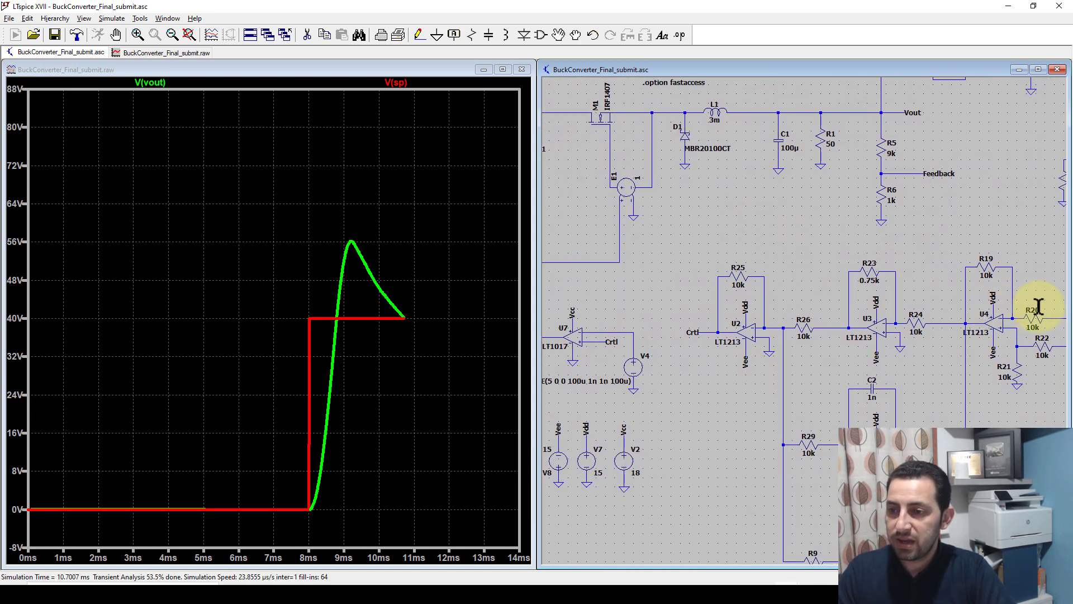
drag(724, 248, 792, 241)
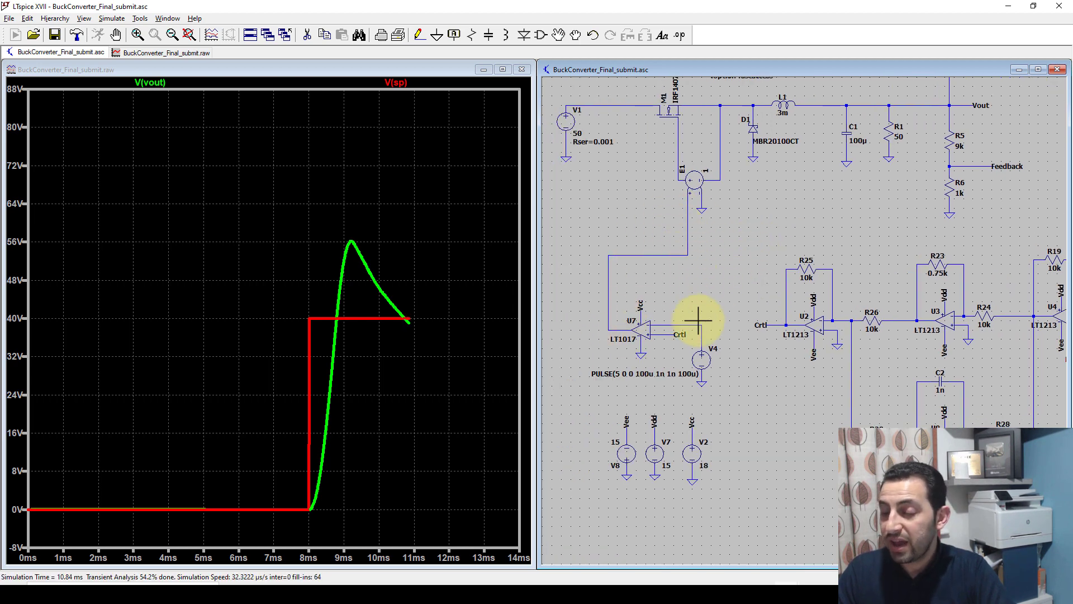
scroll(703, 318, up, 5)
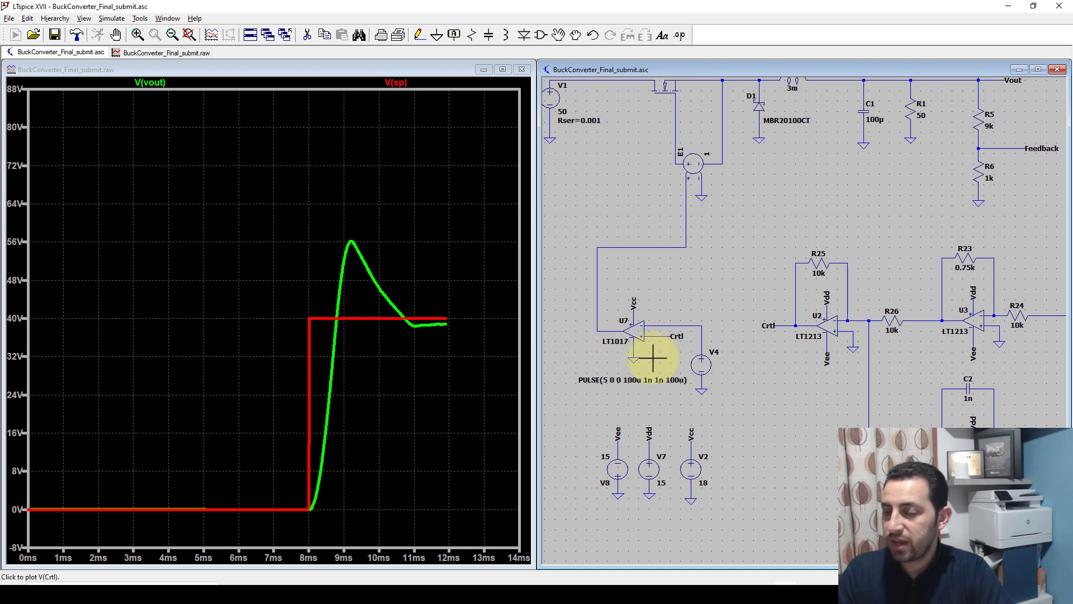
- Inspect the piece-wise linear points of the Setpoint3 source and close its settings without changing them
key(space)
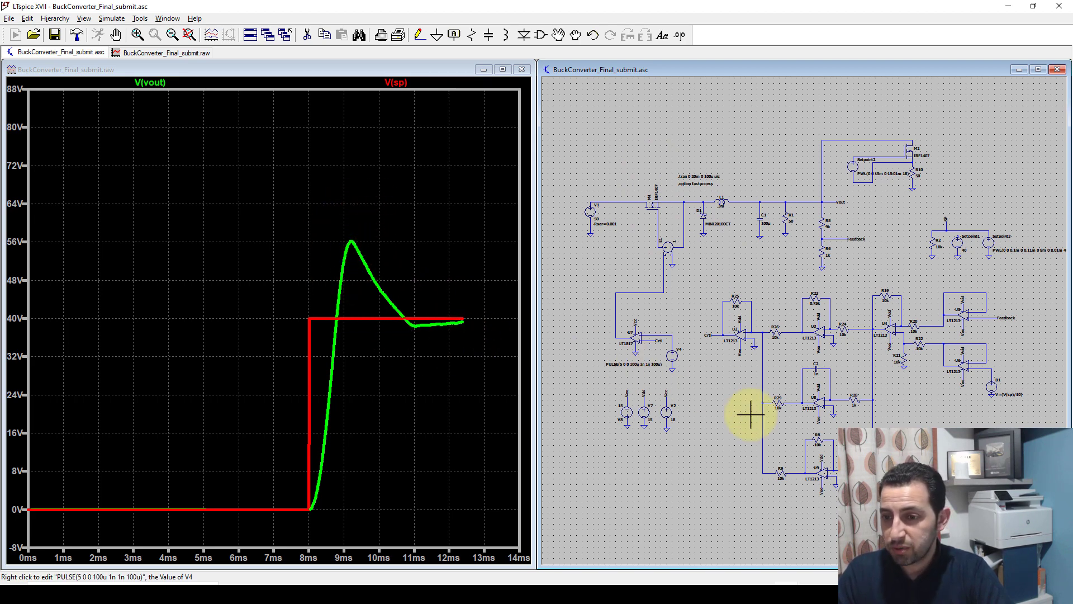
scroll(816, 438, up, 2)
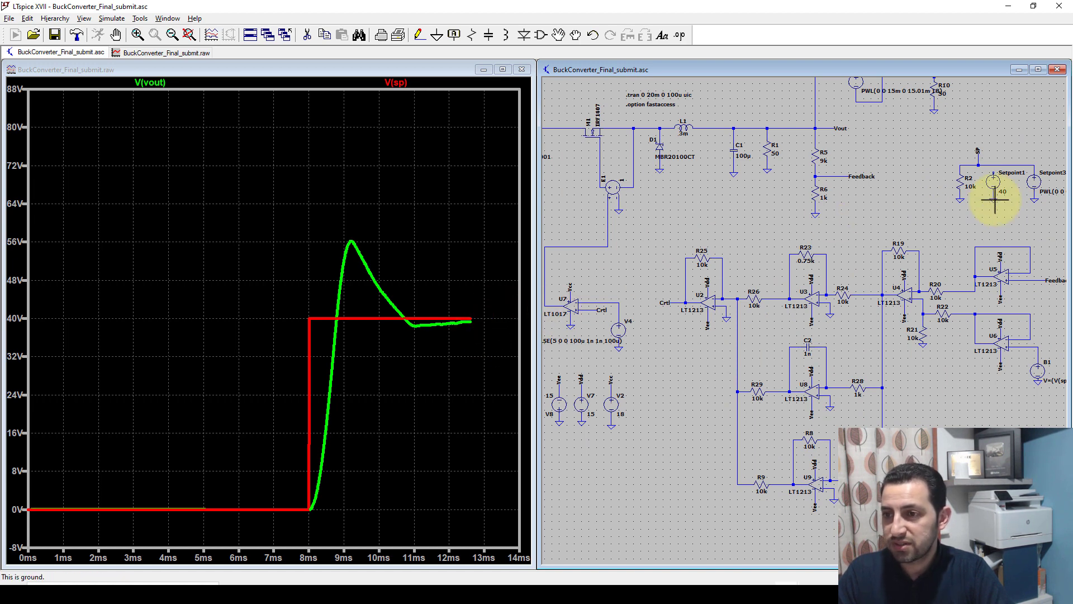
drag(903, 179, 819, 221)
right_click(957, 222)
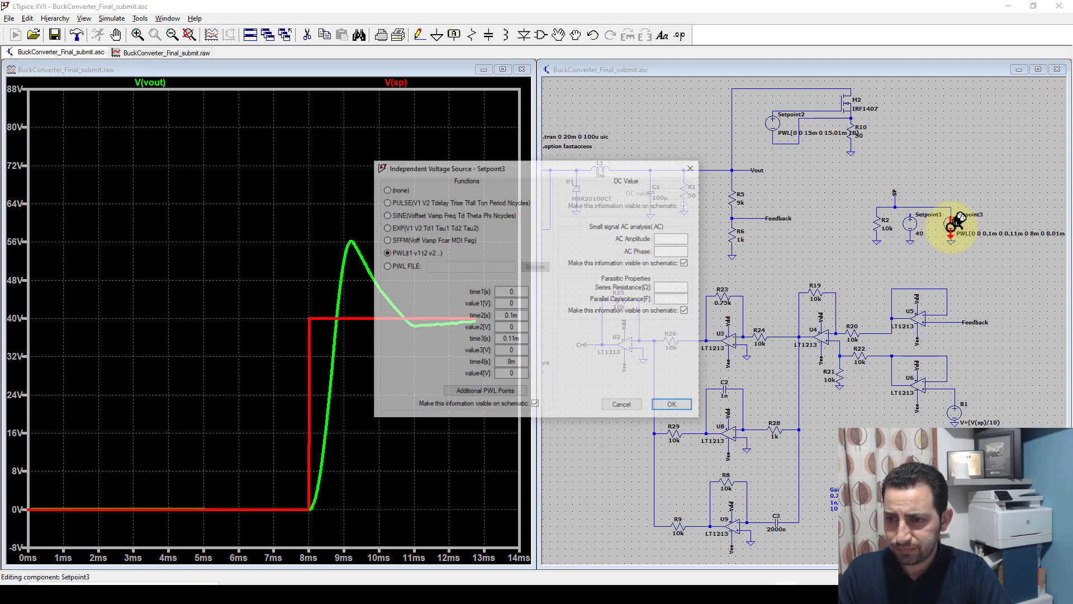
click(499, 391)
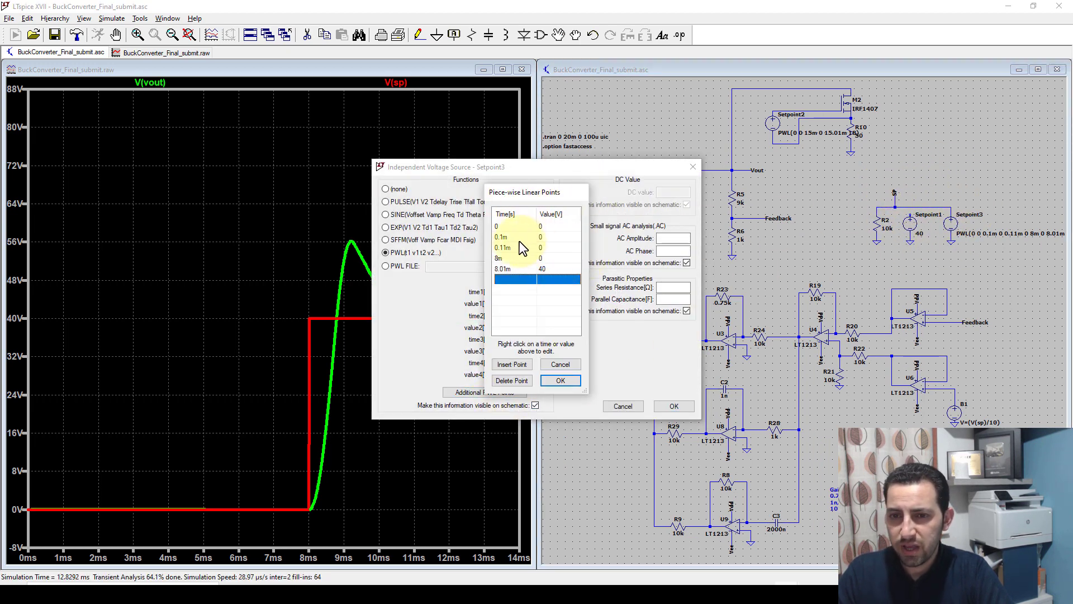
click(508, 223)
click(507, 248)
click(506, 269)
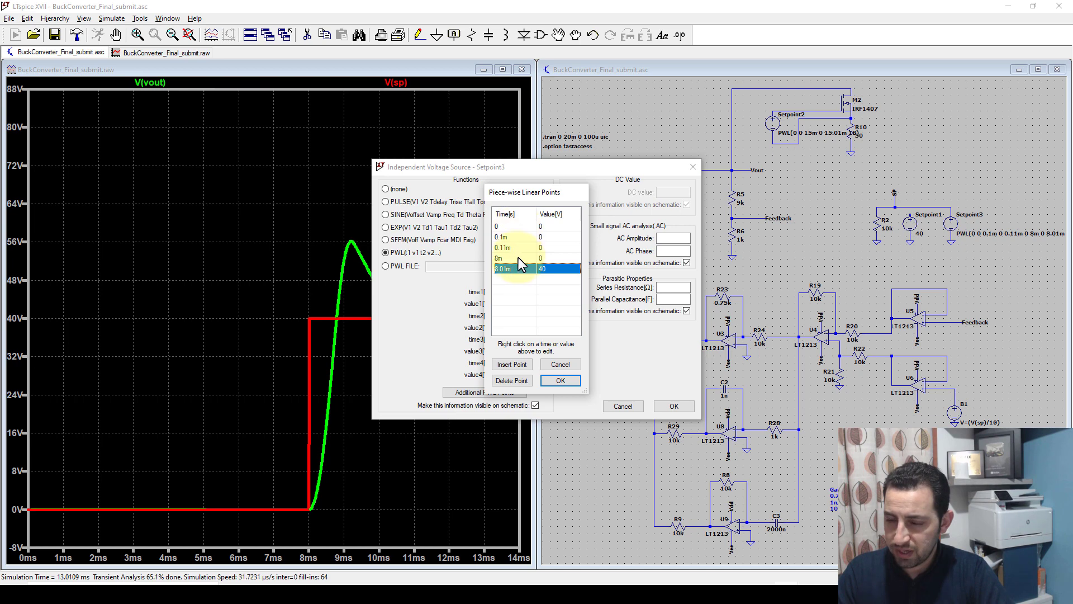
click(557, 366)
click(623, 407)
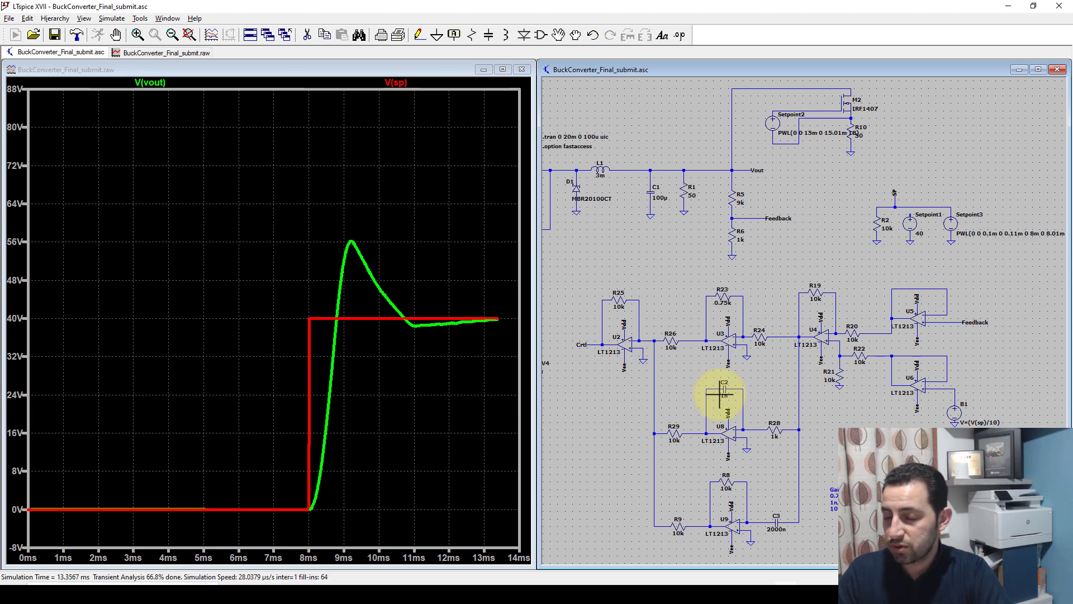
- Review the setpoint sources, the switched load, the power stage and the parallel op-amp controller branches of the whole schematic while the transient run continues
drag(852, 223, 890, 305)
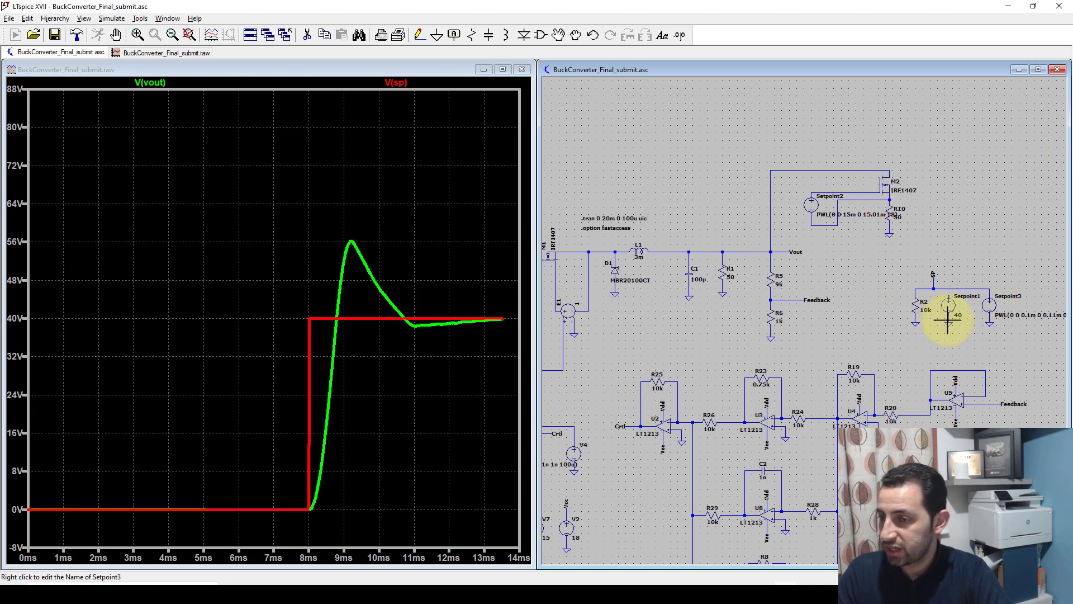
drag(729, 290, 785, 247)
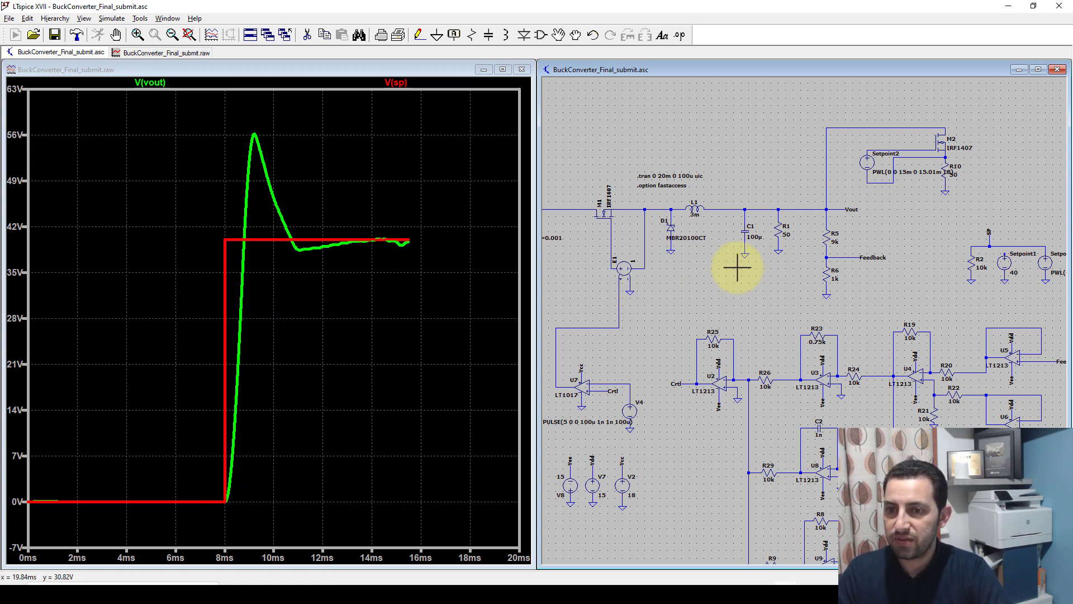
drag(719, 299, 673, 210)
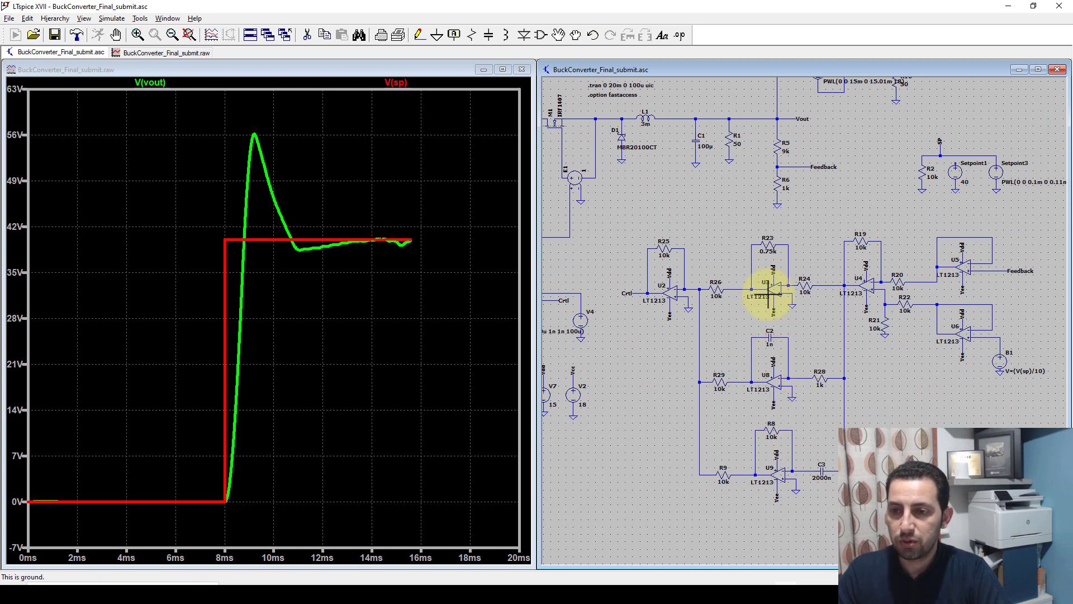
drag(699, 209, 813, 320)
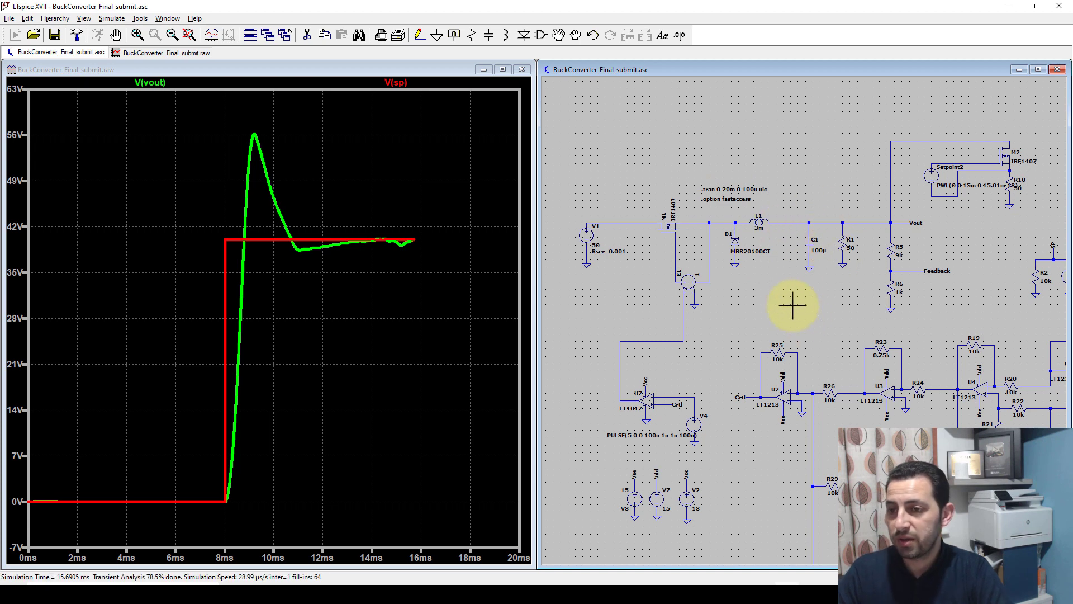
drag(790, 304, 758, 289)
scroll(765, 290, down, 2)
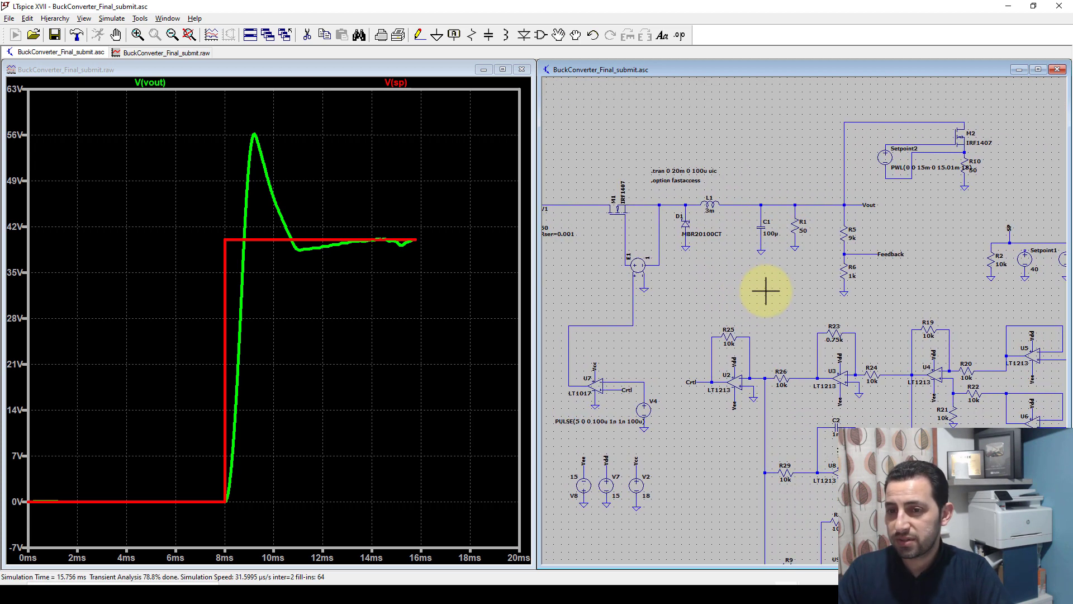
scroll(771, 279, up, 1)
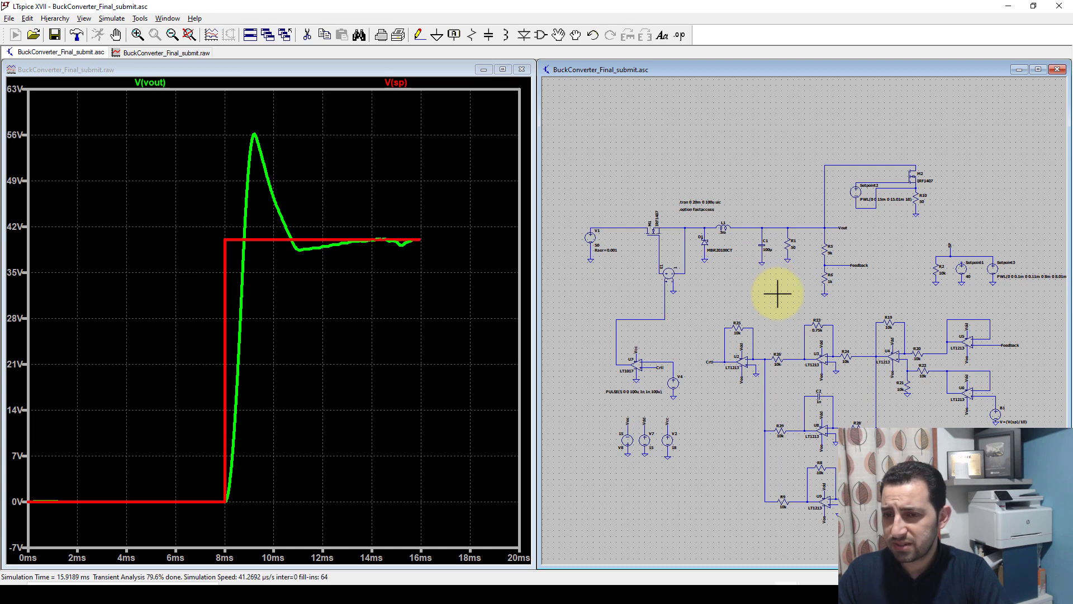
mouse_move(777, 303)
mouse_down()
mouse_move(754, 294)
mouse_move(757, 306)
mouse_up()
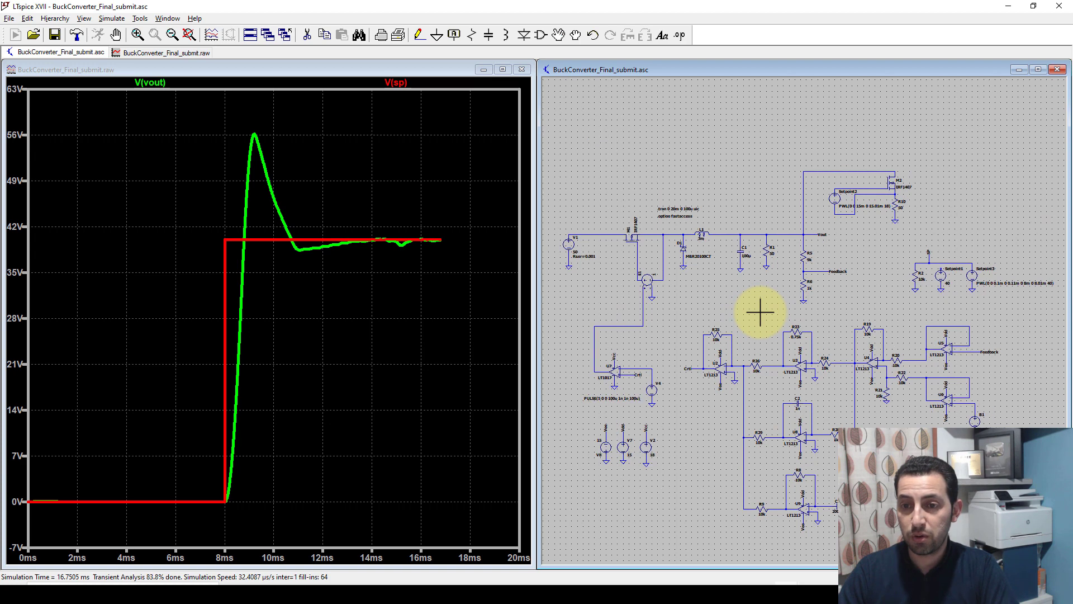
scroll(760, 312, up, 1)
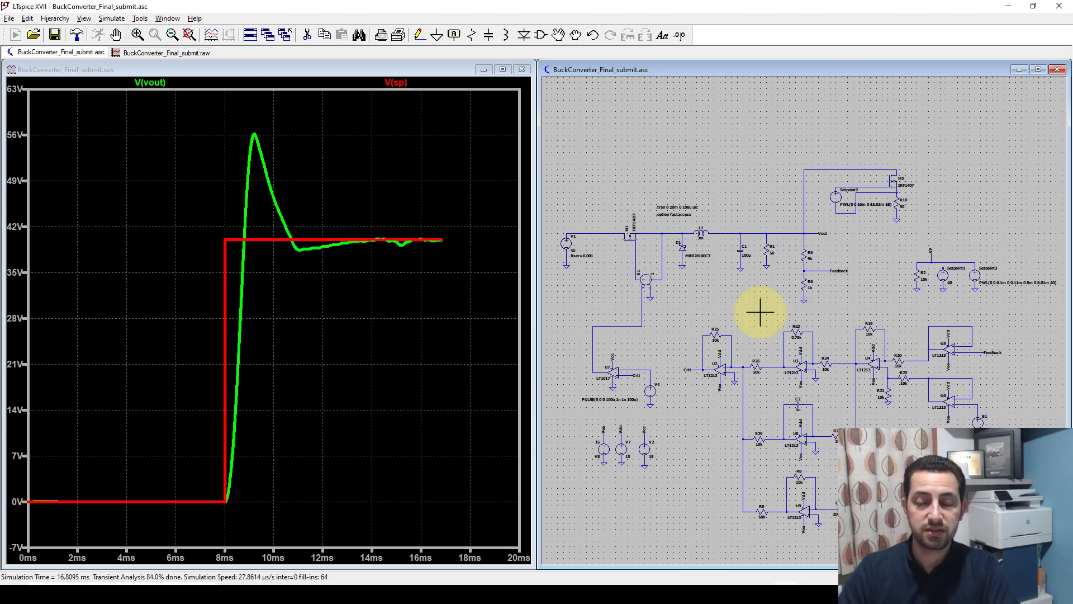